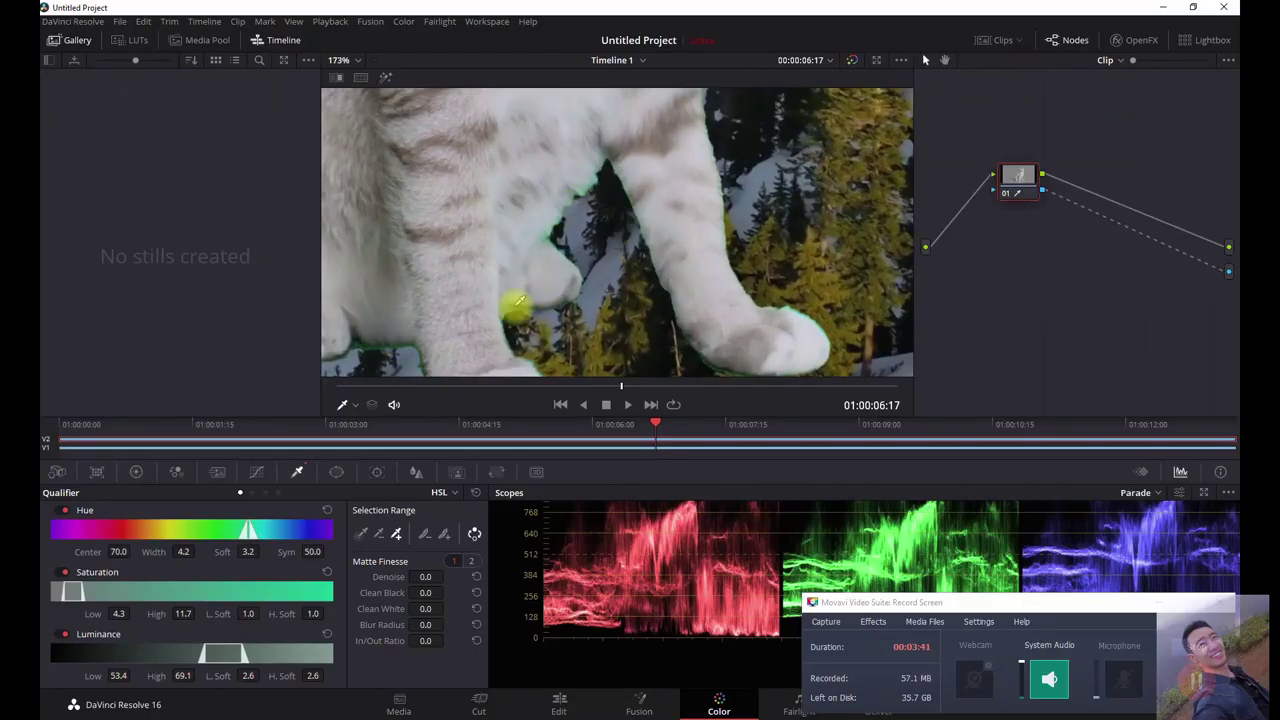
- Open the Download Now choices and pick free DaVinci Resolve 16 for Windows
{"action": "scroll", "coordinate": [598, 248], "scroll_direction": "up", "scroll_amount": 3}
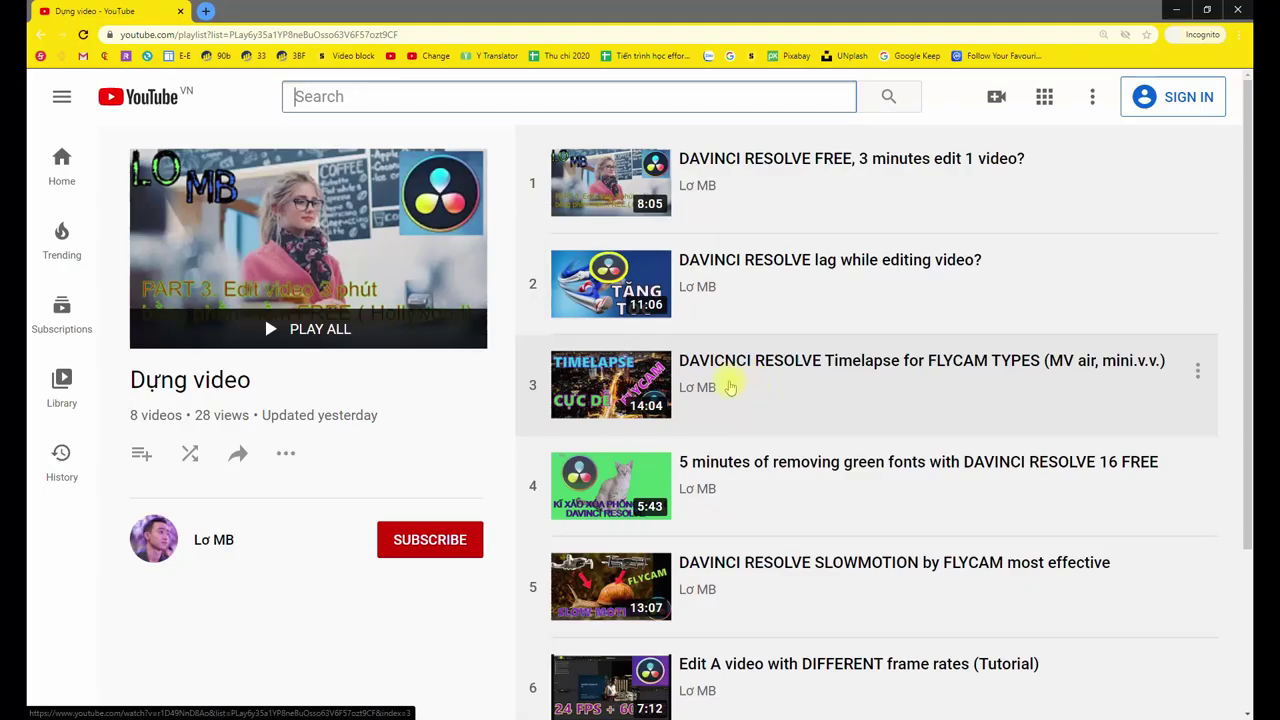
{"action": "scroll", "coordinate": [740, 384], "scroll_direction": "down", "scroll_amount": 2}
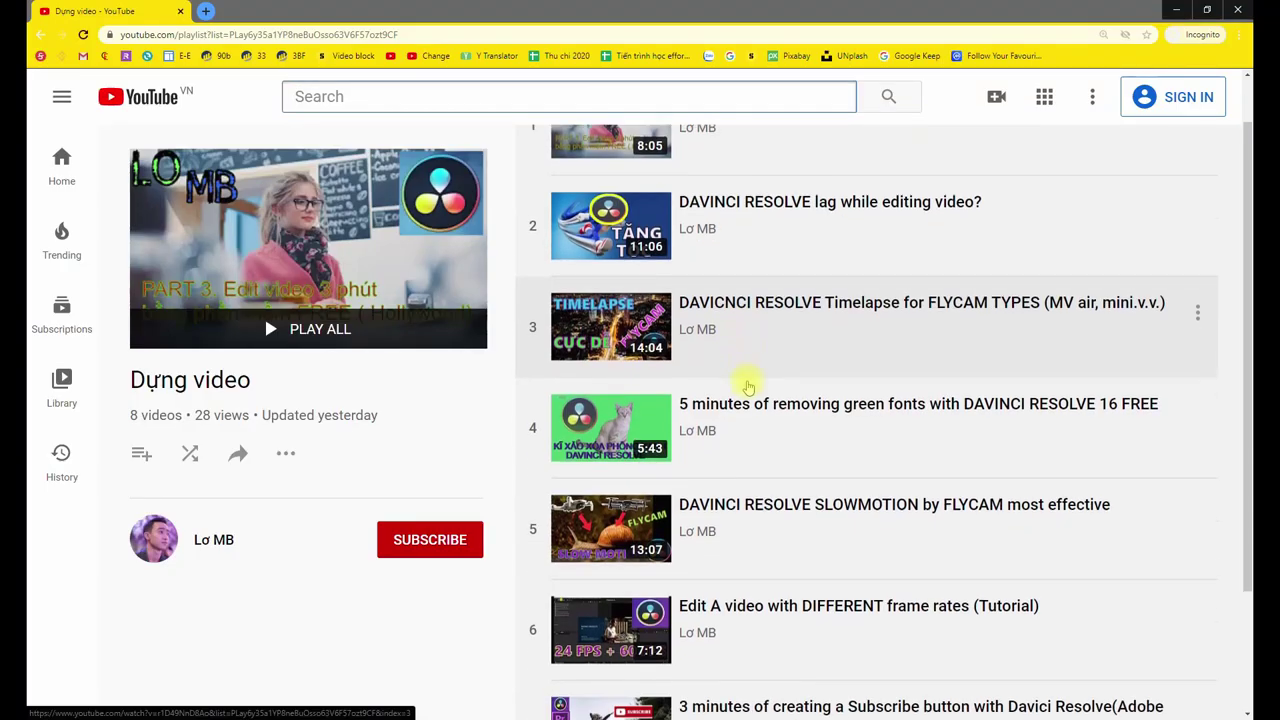
{"action": "scroll", "coordinate": [748, 384], "scroll_direction": "down", "scroll_amount": 1}
{"action": "scroll", "coordinate": [748, 384], "scroll_direction": "up", "scroll_amount": 3}
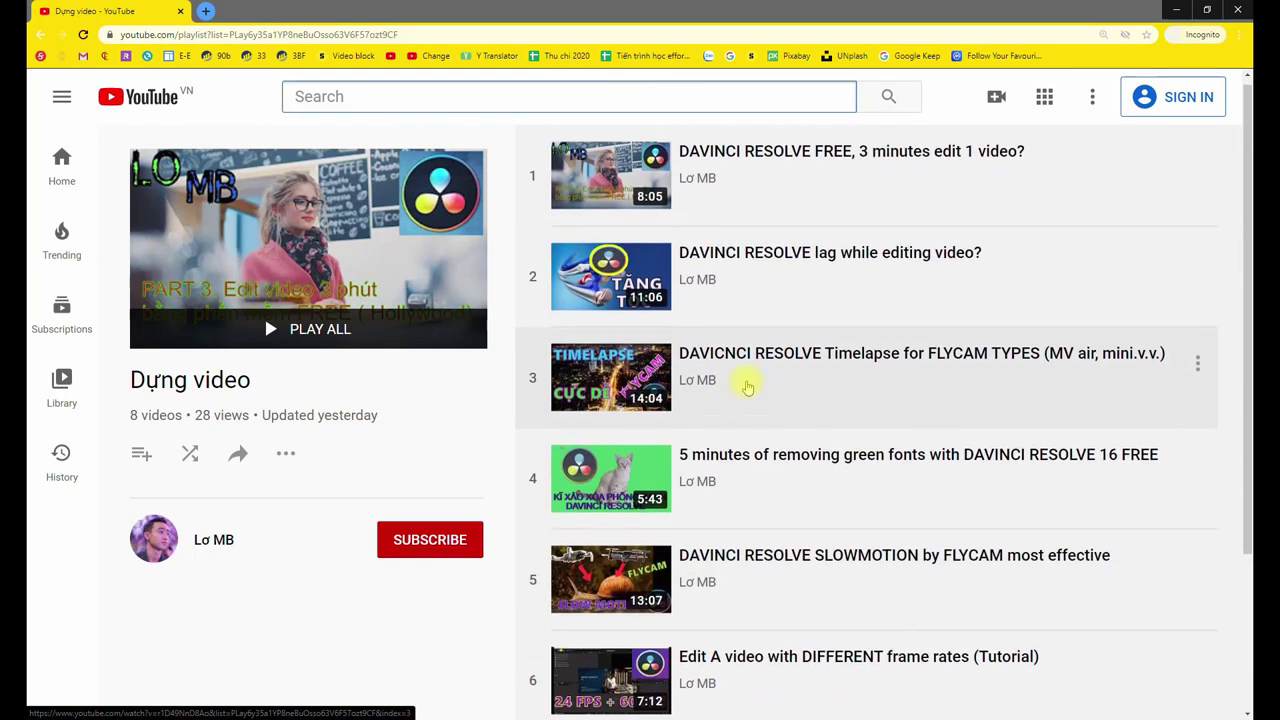
{"action": "scroll", "coordinate": [600, 200], "scroll_direction": "down", "scroll_amount": 1}
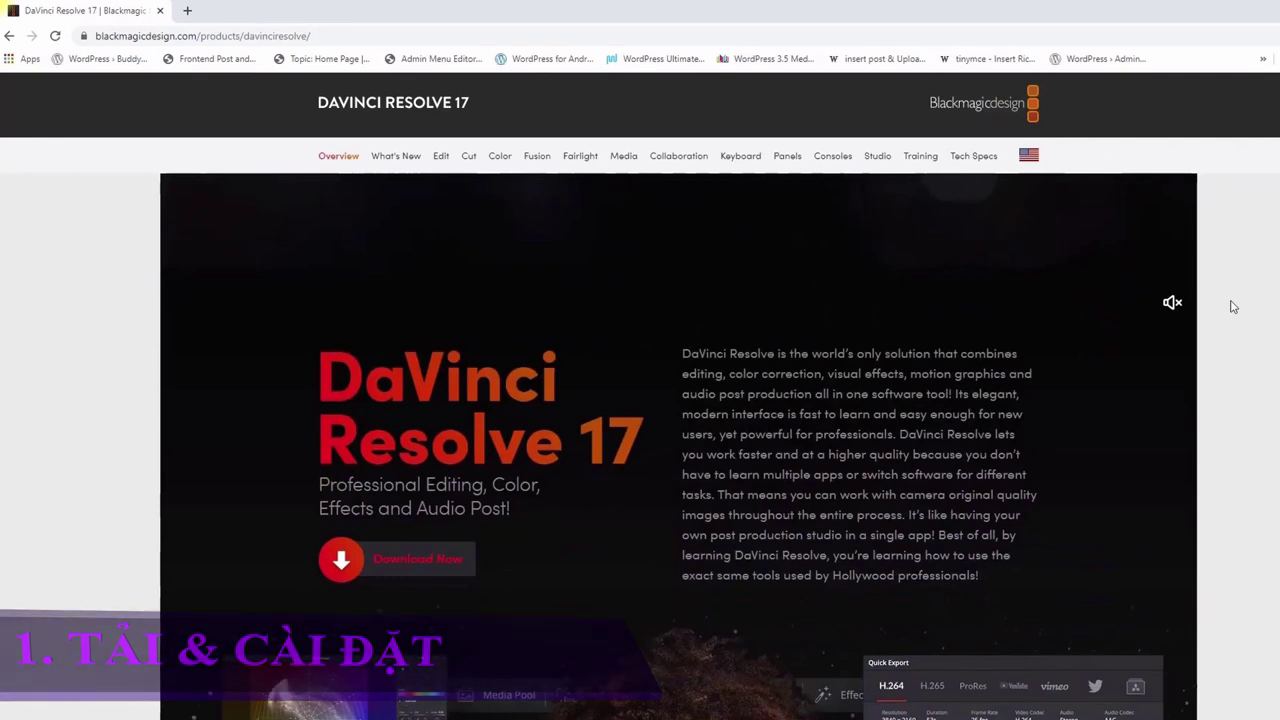
{"action": "scroll", "coordinate": [1233, 307], "scroll_direction": "down", "scroll_amount": 2}
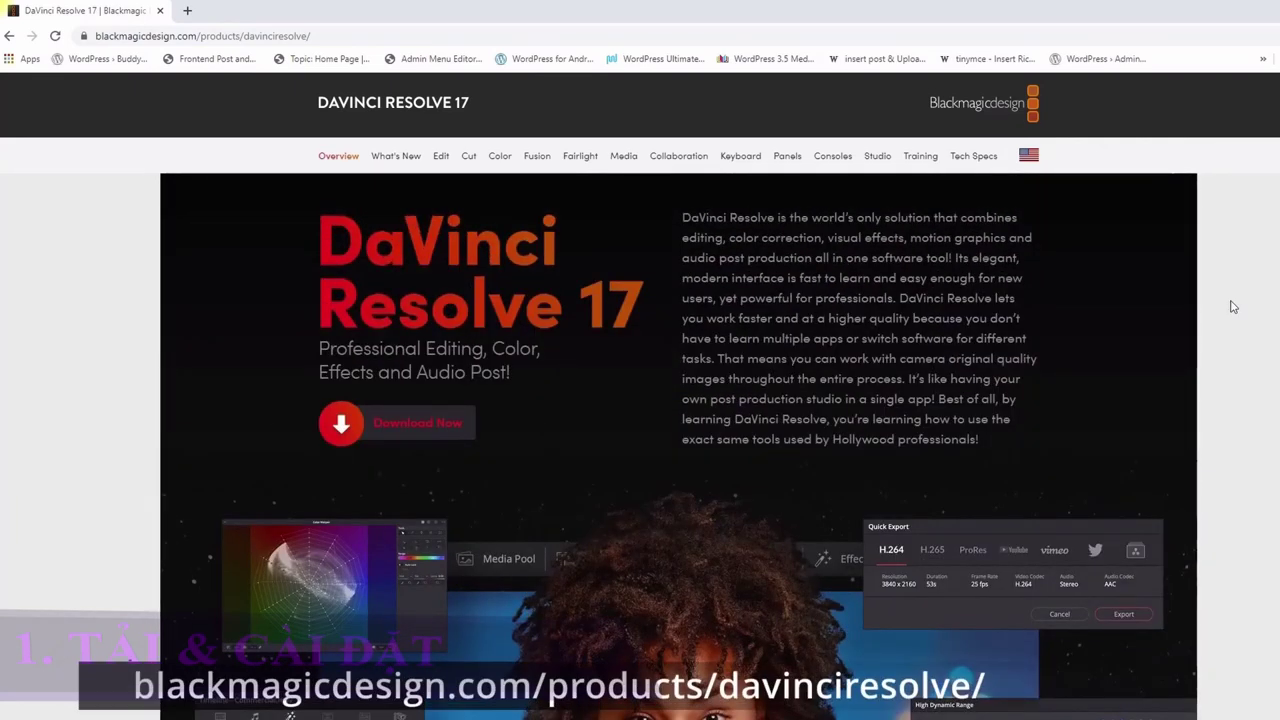
{"action": "scroll", "coordinate": [1233, 307], "scroll_direction": "down", "scroll_amount": 1}
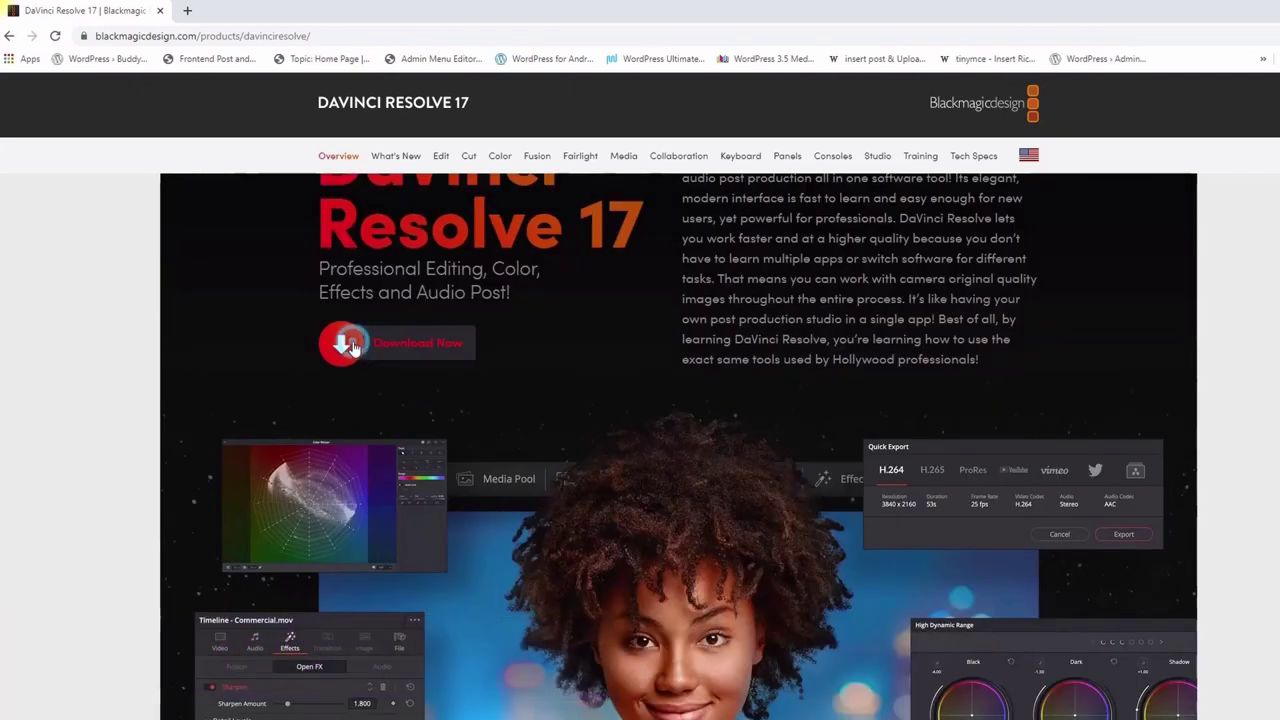
{"action": "left_click", "coordinate": [345, 342]}
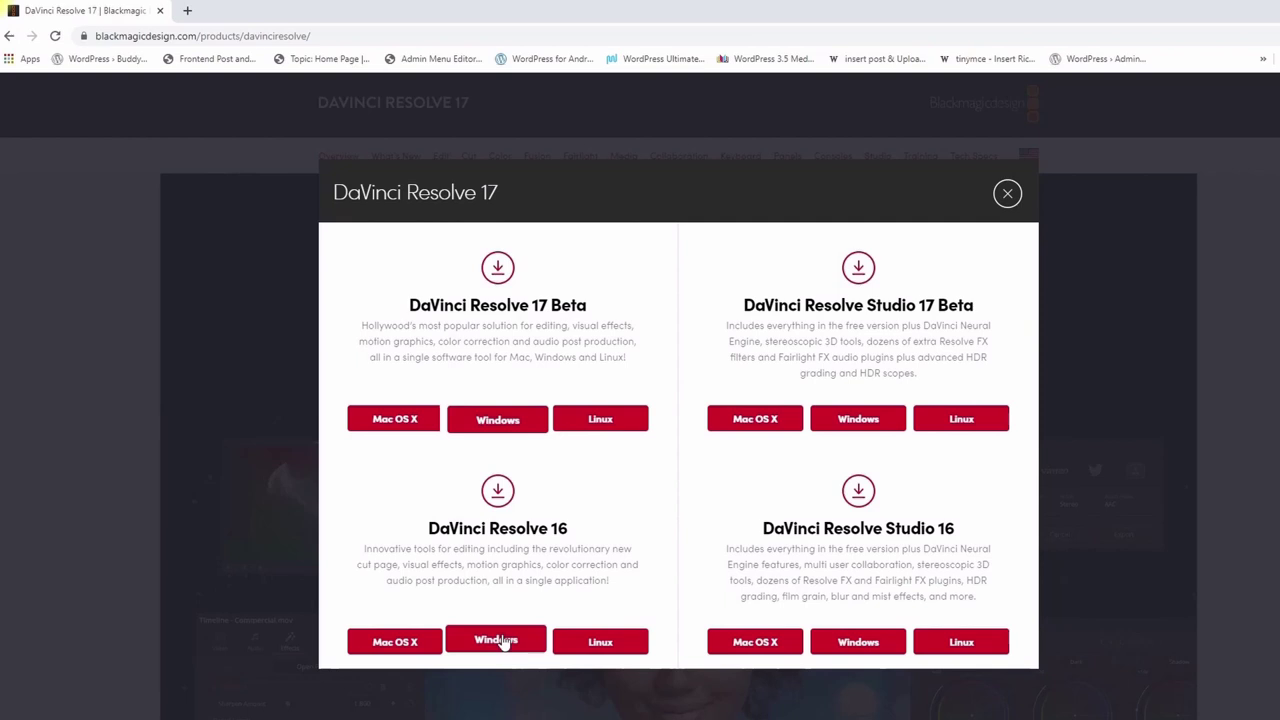
{"action": "left_click", "coordinate": [503, 642]}
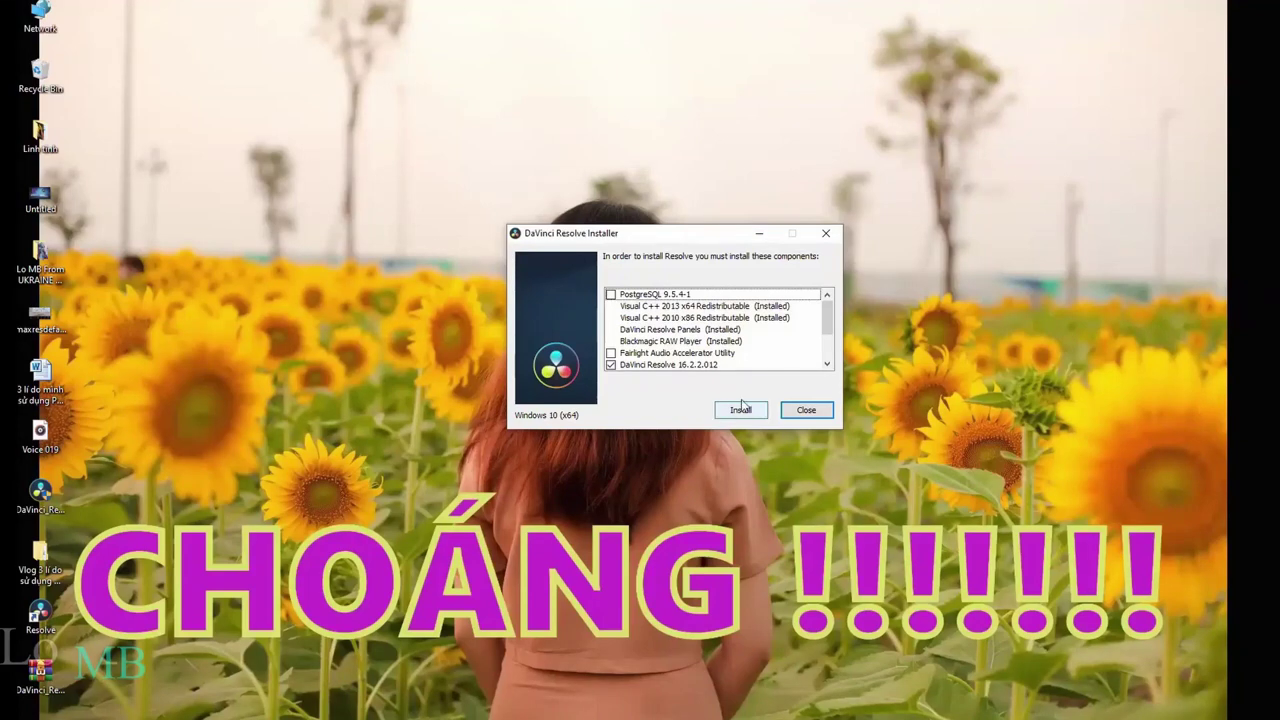
- Install DaVinci Resolve 16 into the default Program Files folder and close the setup wizard
{"action": "left_click", "coordinate": [737, 411]}
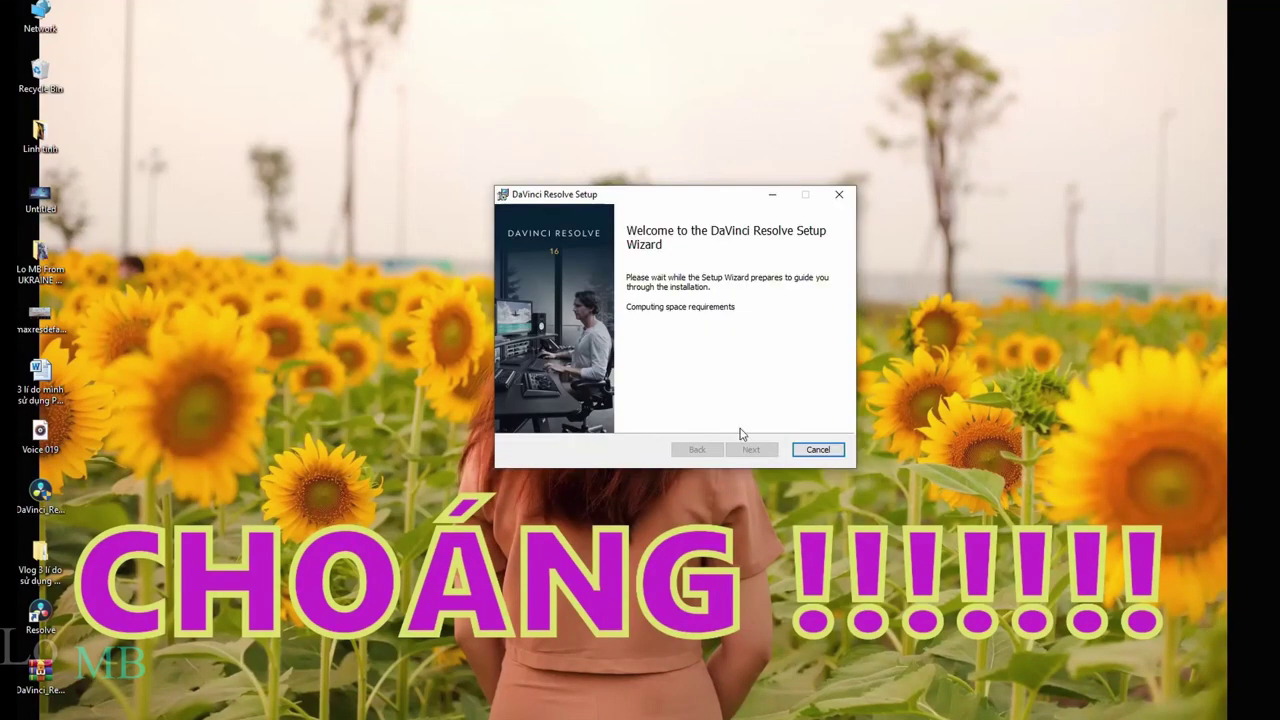
{"action": "left_click", "coordinate": [741, 448]}
{"action": "left_click", "coordinate": [745, 449]}
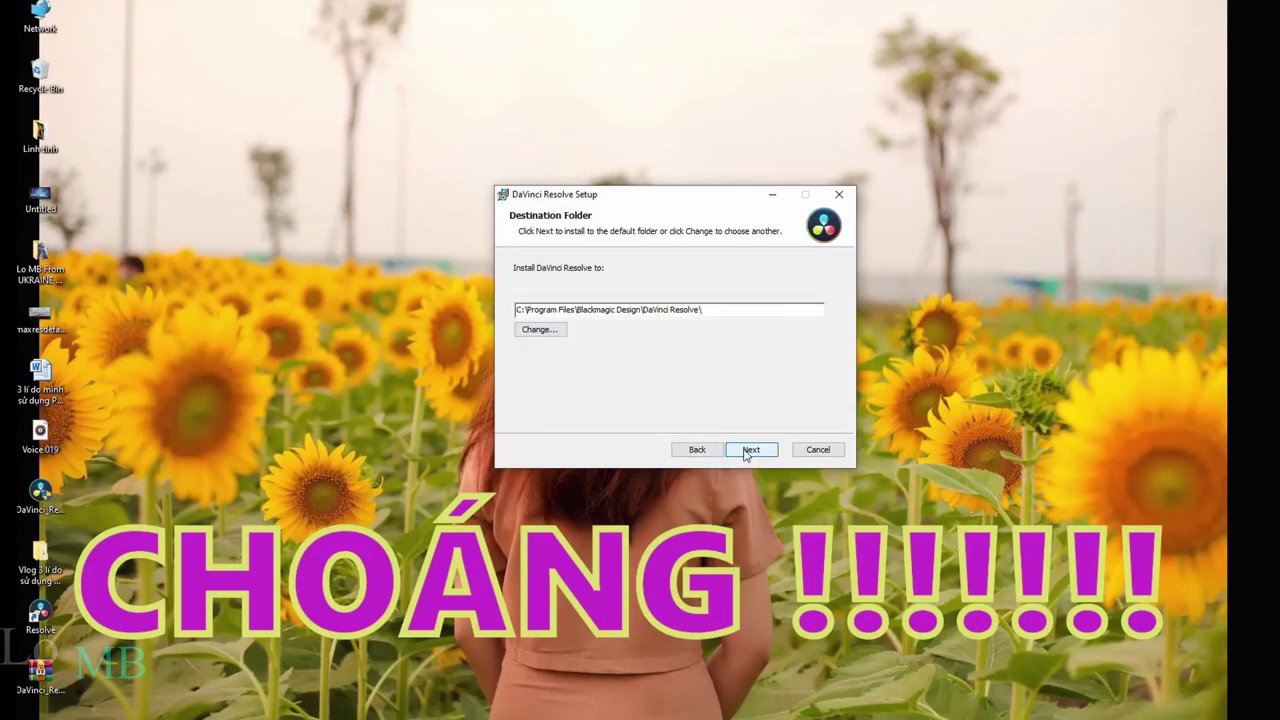
{"action": "left_click", "coordinate": [745, 452]}
{"action": "key", "text": "Escape"}
{"action": "left_click", "coordinate": [656, 358]}
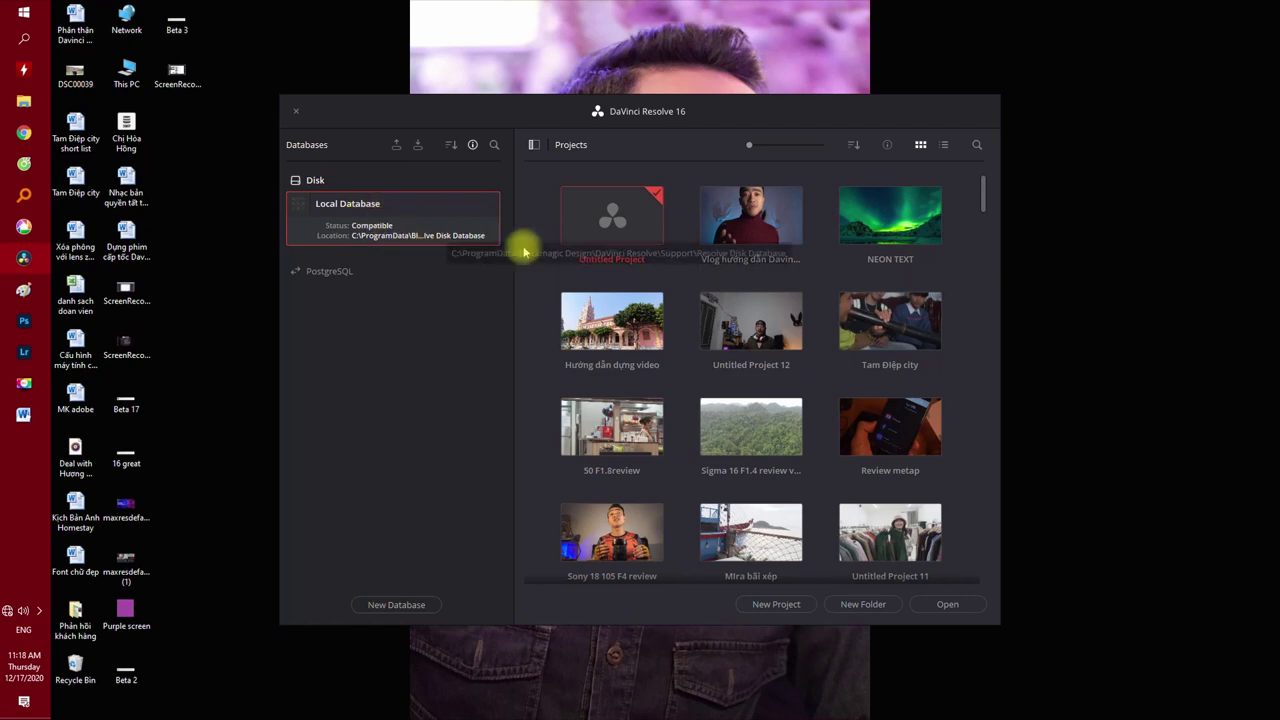
- Create a new project named 'Hướng dẫn dựng video 10 phút davinci resolve 16 free' with Ctrl+N
{"action": "scroll", "coordinate": [822, 303], "scroll_direction": "down", "scroll_amount": 1}
{"action": "scroll", "coordinate": [815, 290], "scroll_direction": "down", "scroll_amount": 2}
{"action": "left_click_drag", "start_coordinate": [985, 208], "coordinate": [985, 345]}
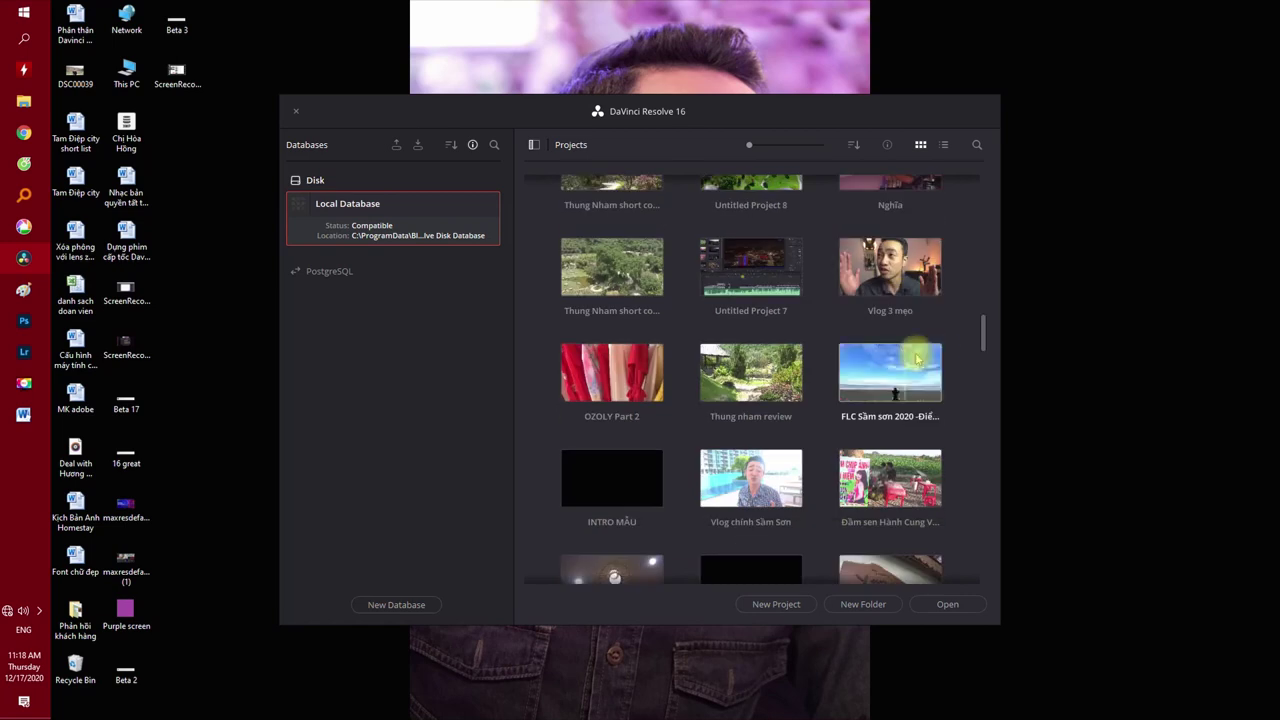
{"action": "mouse_move", "coordinate": [985, 345]}
{"action": "left_mouse_down"}
{"action": "mouse_move", "coordinate": [993, 378]}
{"action": "mouse_move", "coordinate": [988, 185]}
{"action": "left_mouse_up"}
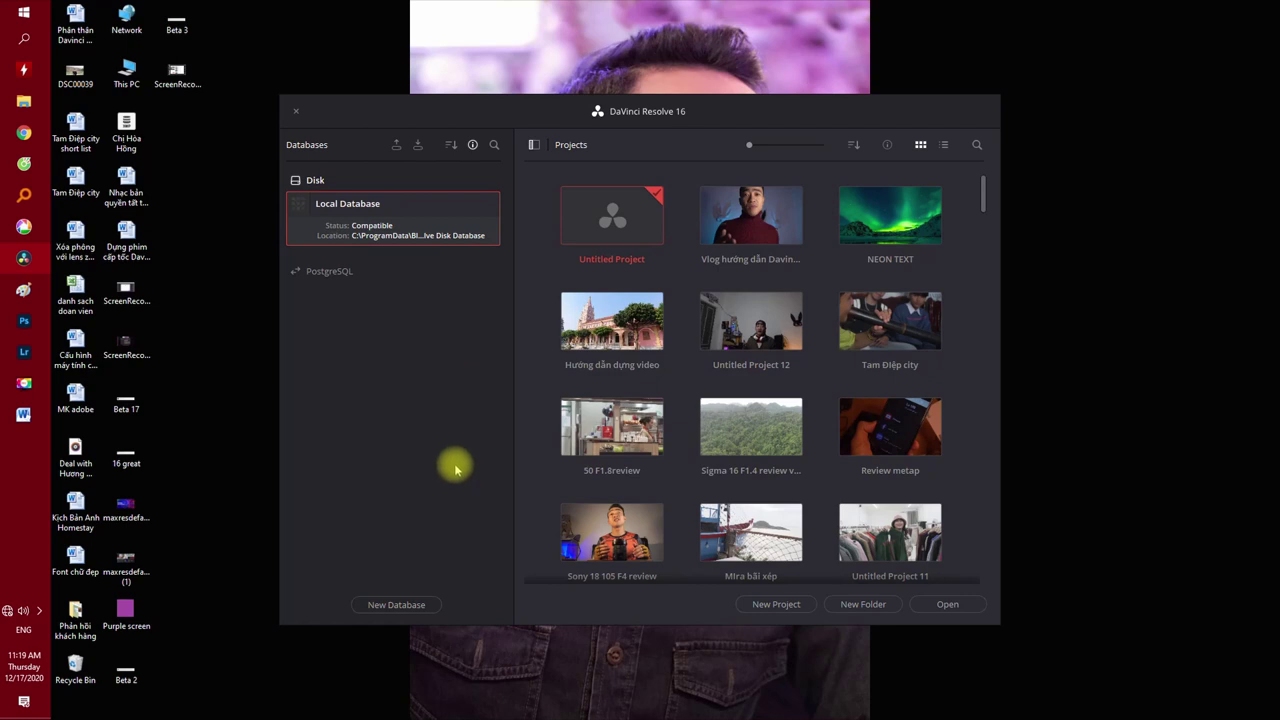
{"action": "key", "text": "ctrl+n"}
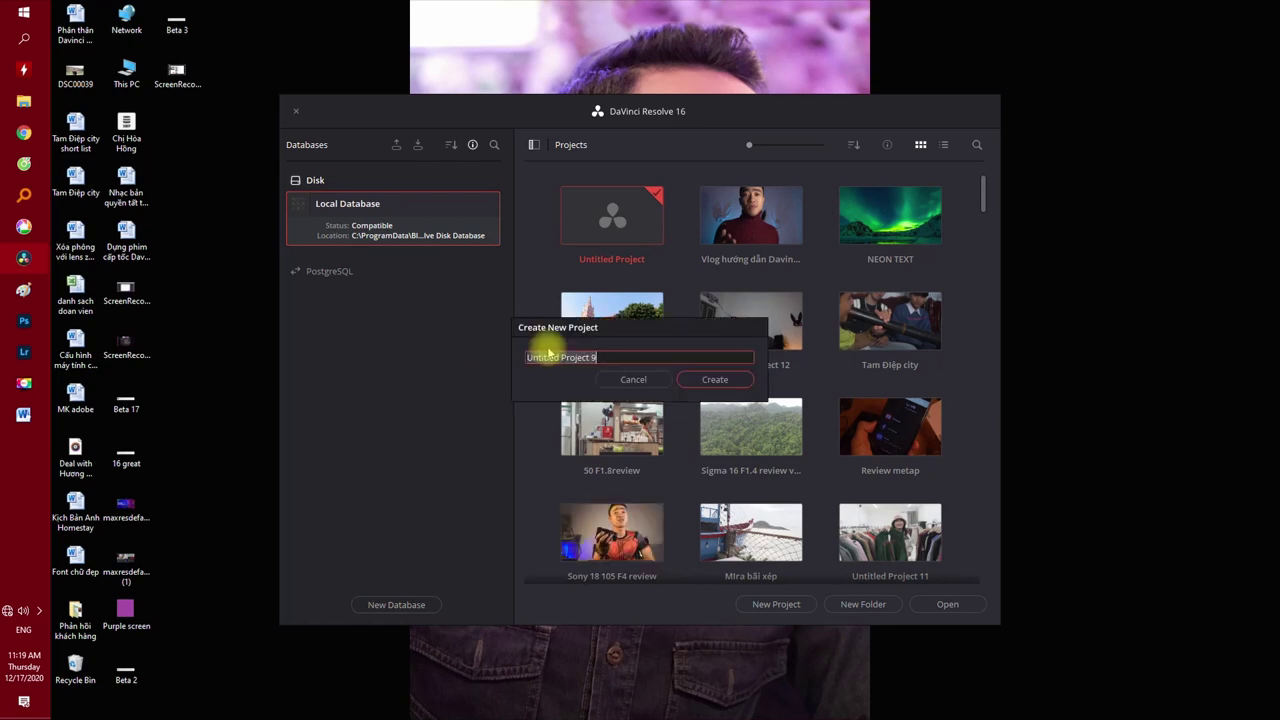
{"action": "type", "text": "dựng video"}
{"action": "left_click", "coordinate": [690, 380]}
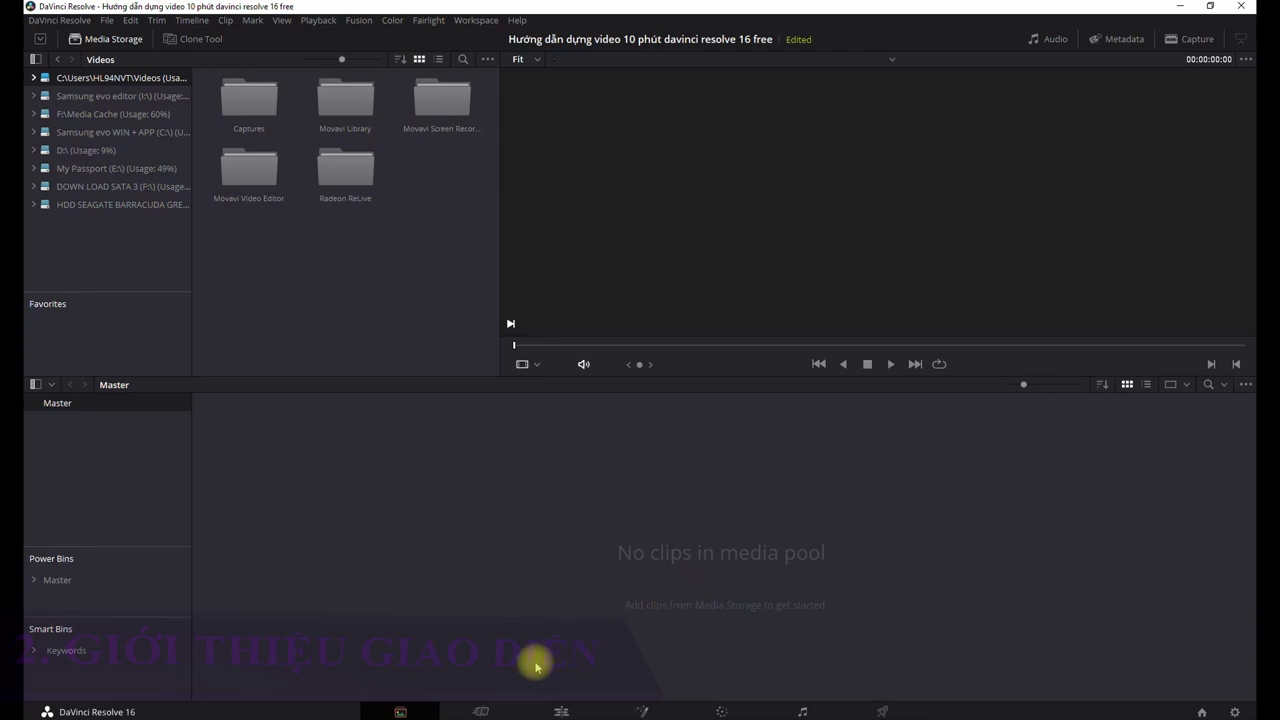
- Move from the Cut page to the Edit page and make the timeline area taller
{"action": "left_click", "coordinate": [489, 703]}
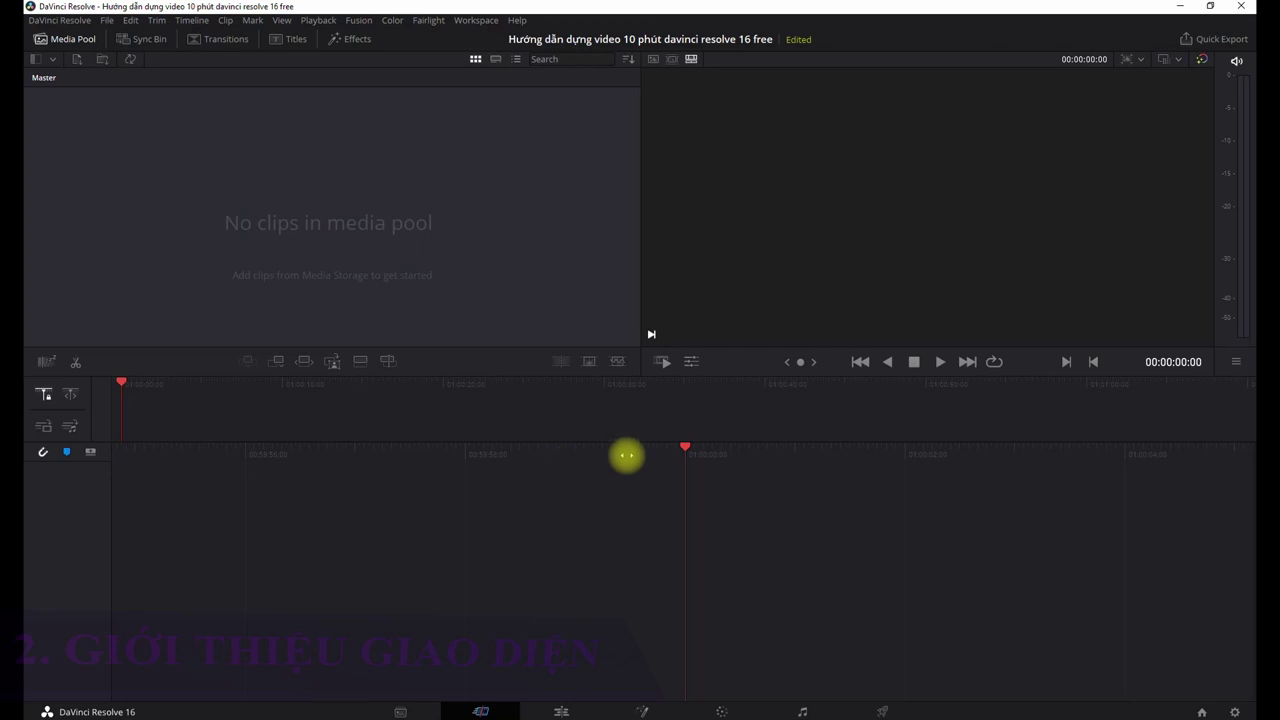
{"action": "left_click", "coordinate": [561, 711]}
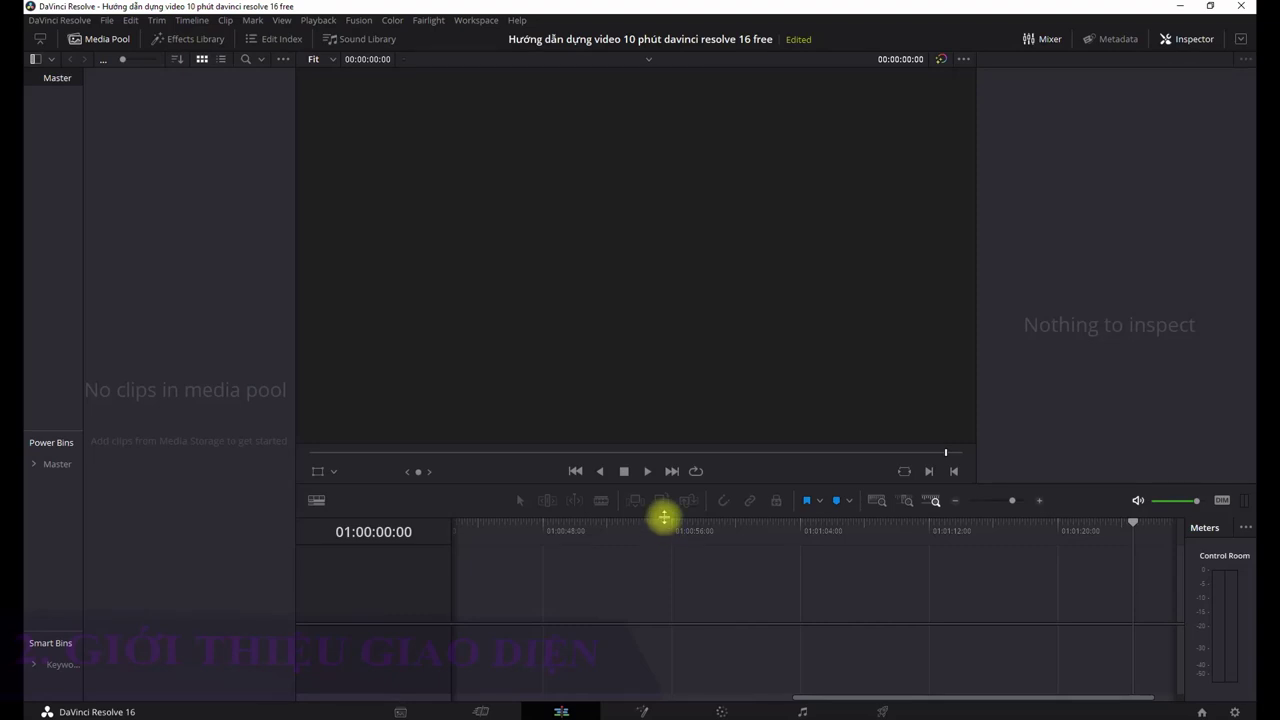
{"action": "left_click_drag", "start_coordinate": [664, 517], "coordinate": [666, 451]}
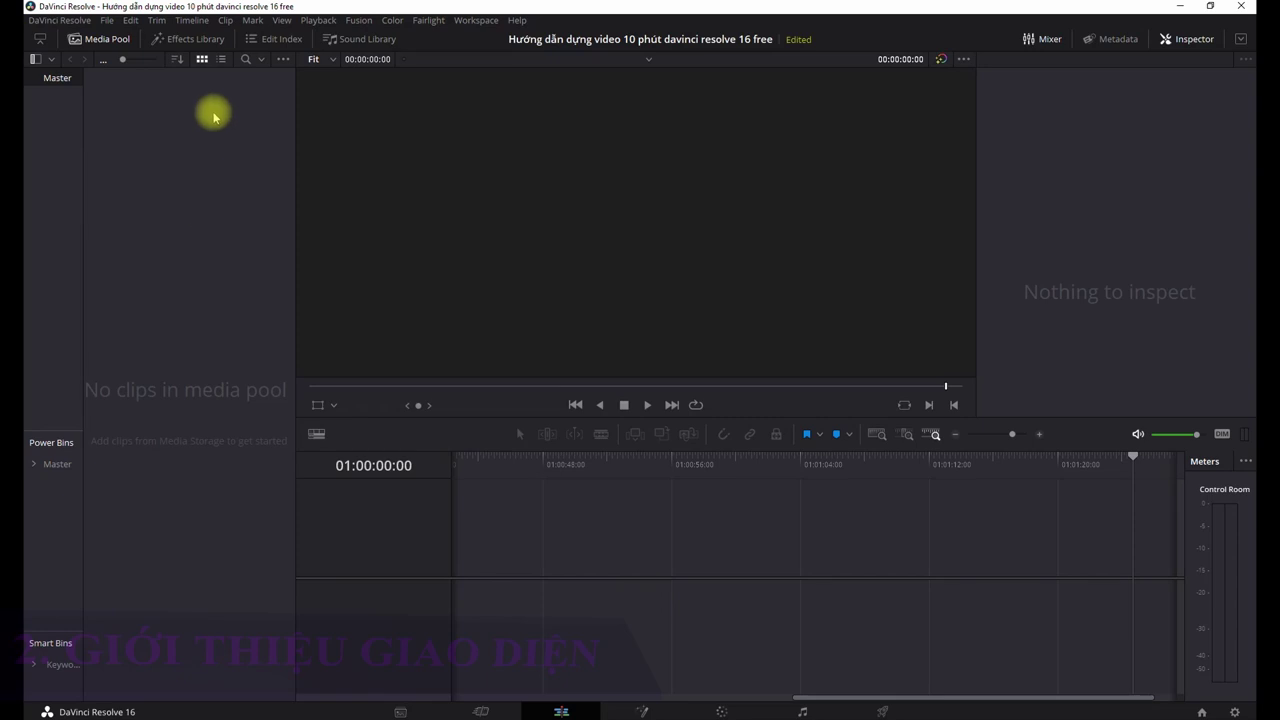
- Browse Video and Audio Transitions in the Effects Library, ending on the Fusion page
{"action": "left_click", "coordinate": [190, 38]}
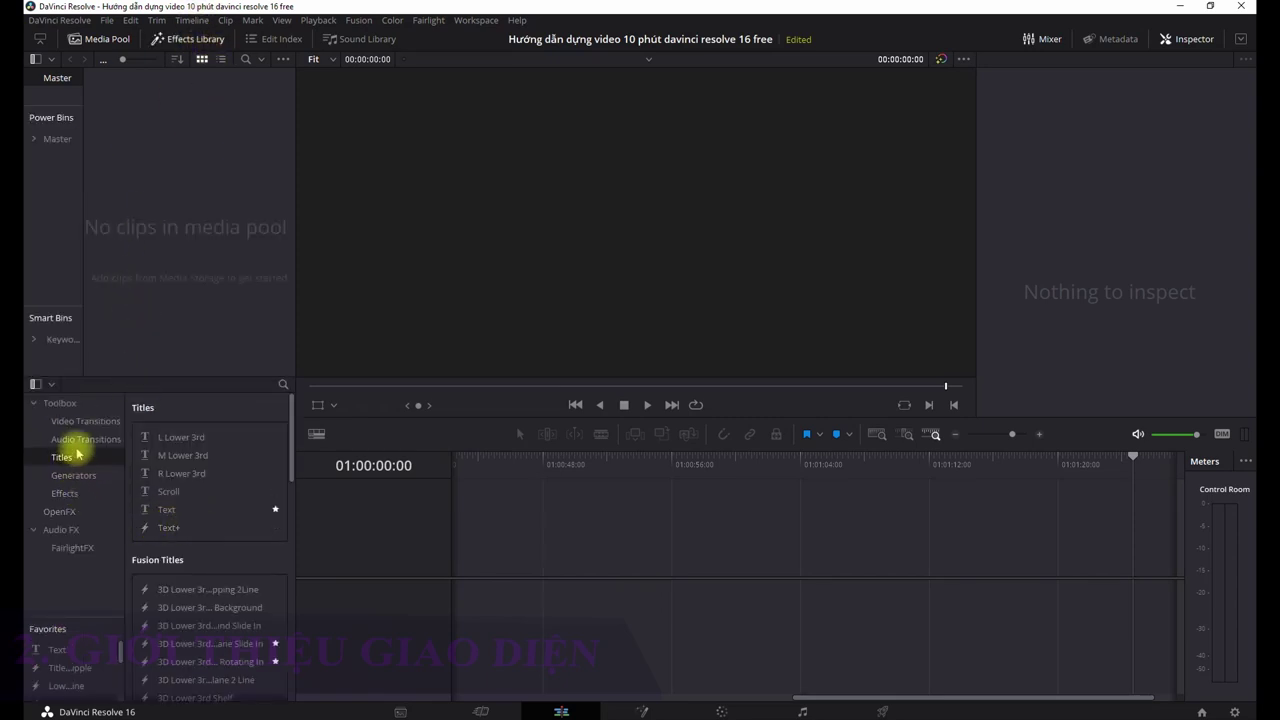
{"action": "left_click", "coordinate": [85, 421]}
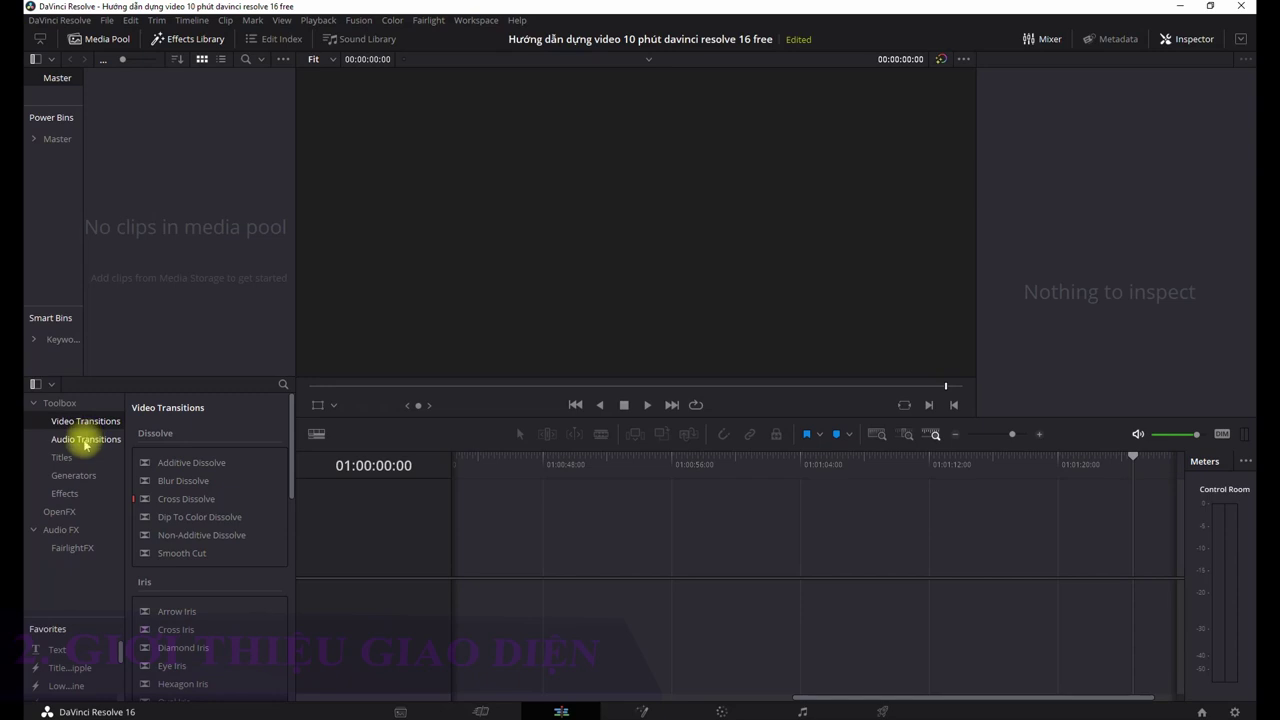
{"action": "left_click", "coordinate": [86, 440]}
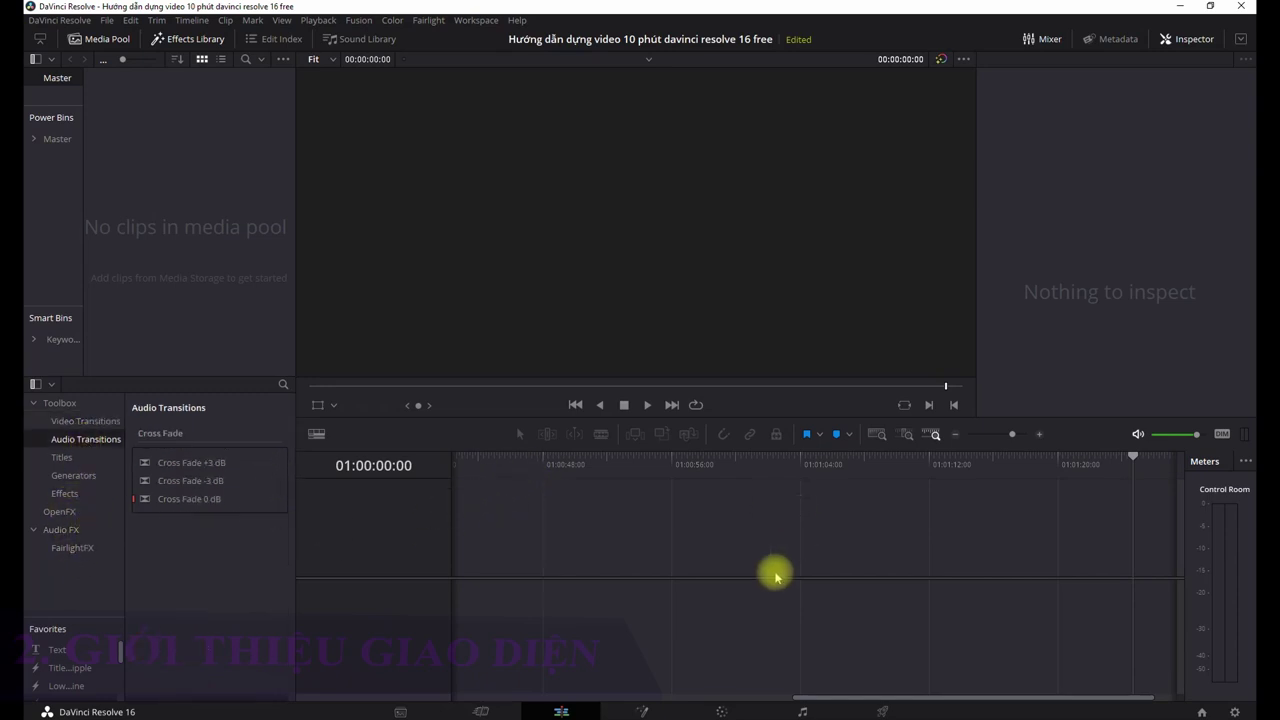
{"action": "left_click", "coordinate": [645, 708]}
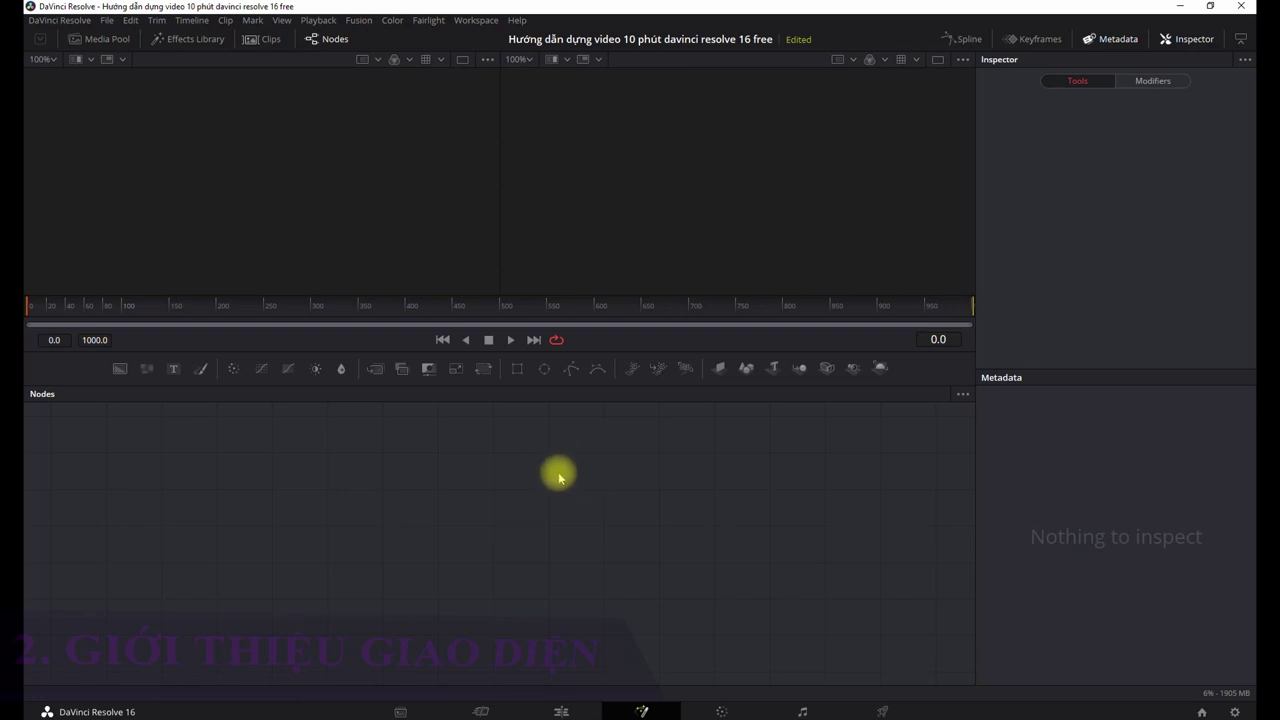
- Browse the Select Tool list without adding anything, then raise Transform1 and lower DirectionalBlur1
{"action": "key", "text": "shift+space"}
{"action": "scroll", "coordinate": [560, 323], "scroll_direction": "down", "scroll_amount": 5}
{"action": "scroll", "coordinate": [580, 334], "scroll_direction": "down", "scroll_amount": 5}
{"action": "scroll", "coordinate": [590, 310], "scroll_direction": "down", "scroll_amount": 3}
{"action": "scroll", "coordinate": [583, 303], "scroll_direction": "down", "scroll_amount": 4}
{"action": "scroll", "coordinate": [608, 286], "scroll_direction": "down", "scroll_amount": 4}
{"action": "scroll", "coordinate": [566, 323], "scroll_direction": "down", "scroll_amount": 4}
{"action": "scroll", "coordinate": [572, 350], "scroll_direction": "down", "scroll_amount": 4}
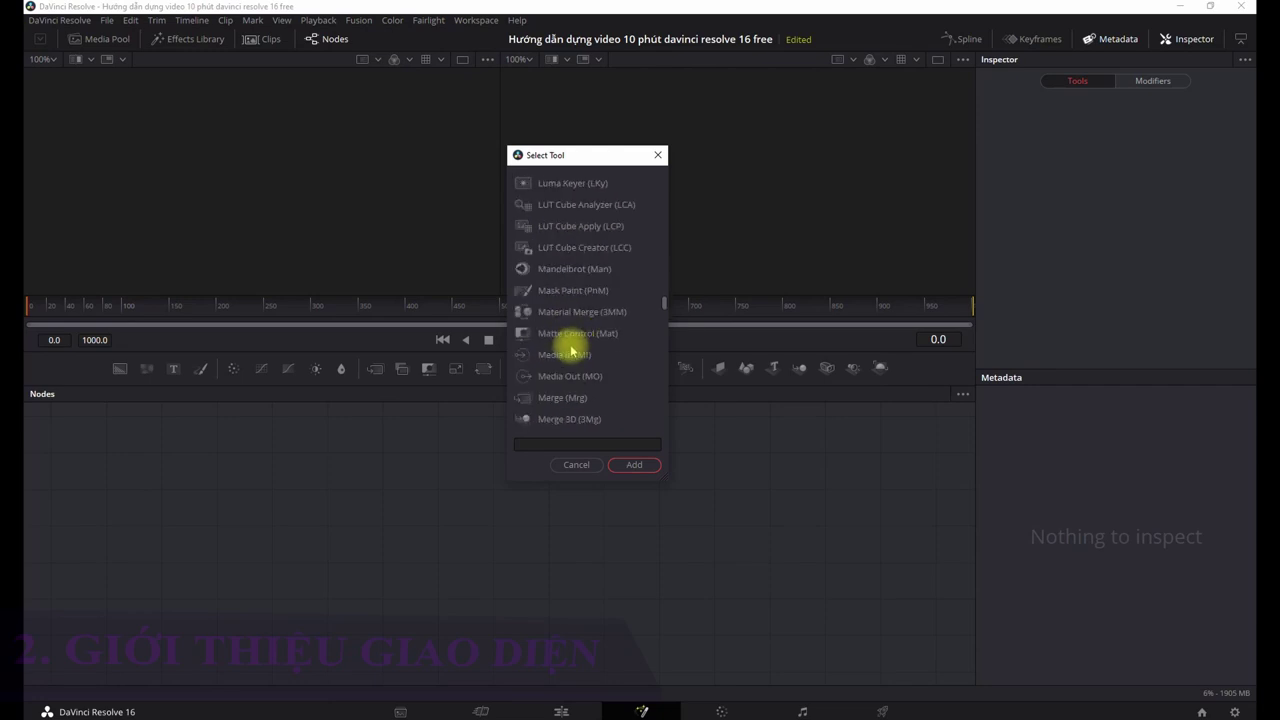
{"action": "left_click", "coordinate": [576, 464]}
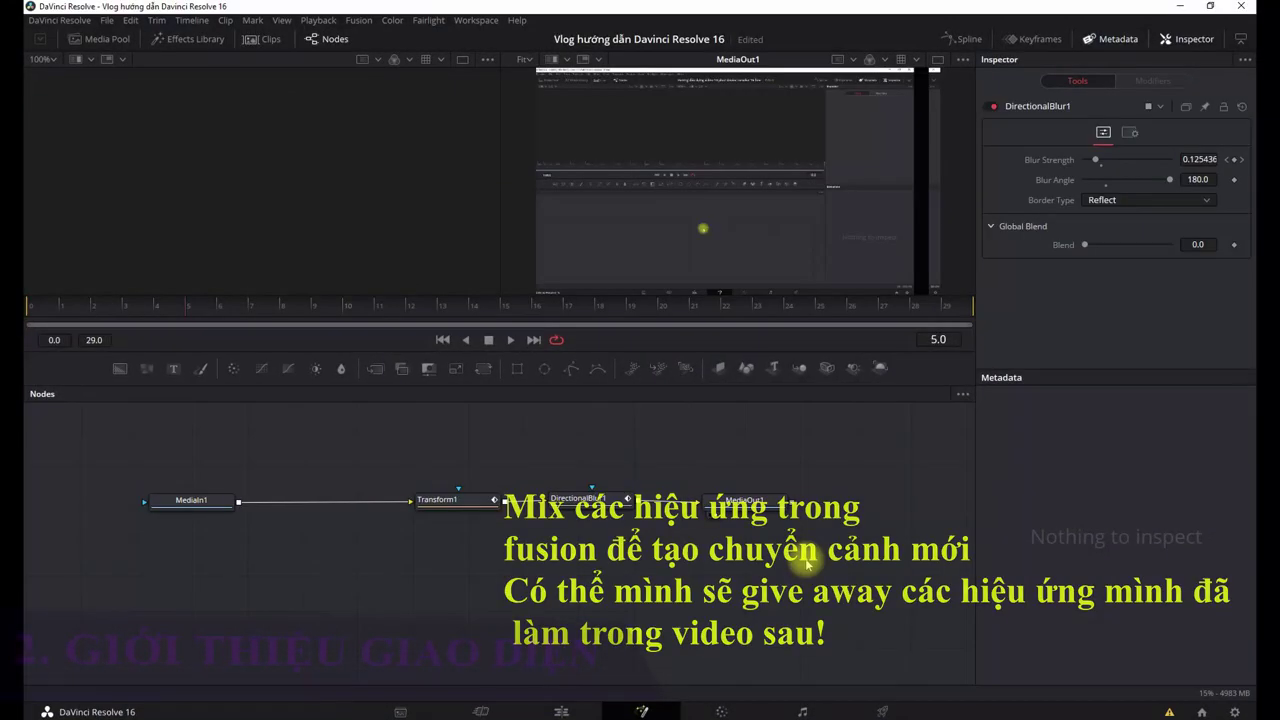
{"action": "left_click_drag", "start_coordinate": [466, 502], "coordinate": [460, 472]}
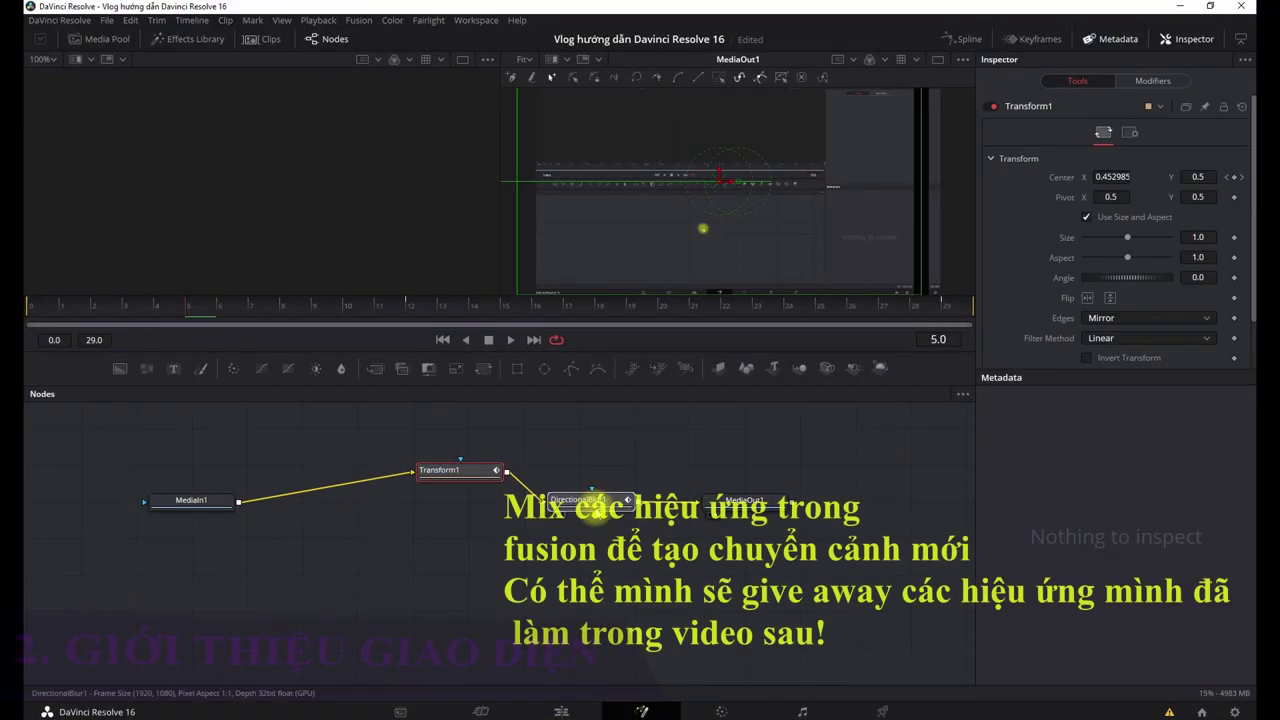
{"action": "left_click_drag", "start_coordinate": [590, 499], "coordinate": [590, 526]}
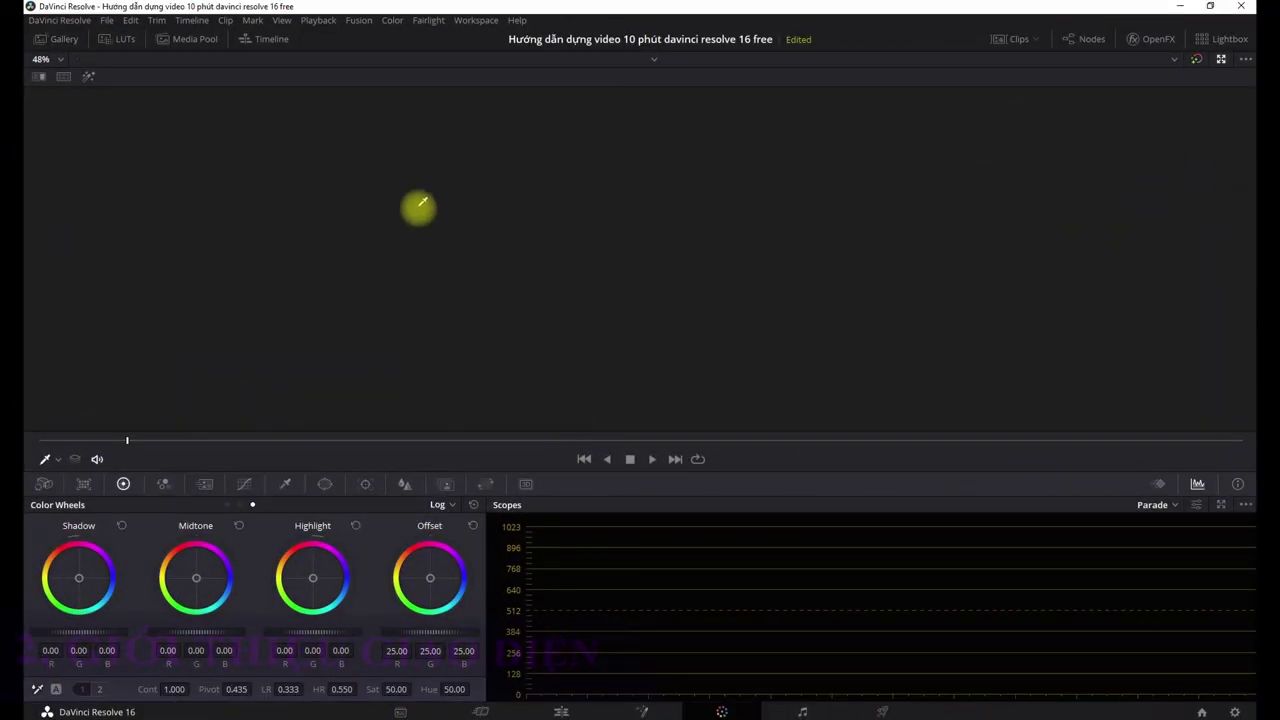
- Show the Color page node graph beside the viewer, then go to the Fairlight page
{"action": "left_click", "coordinate": [1221, 60]}
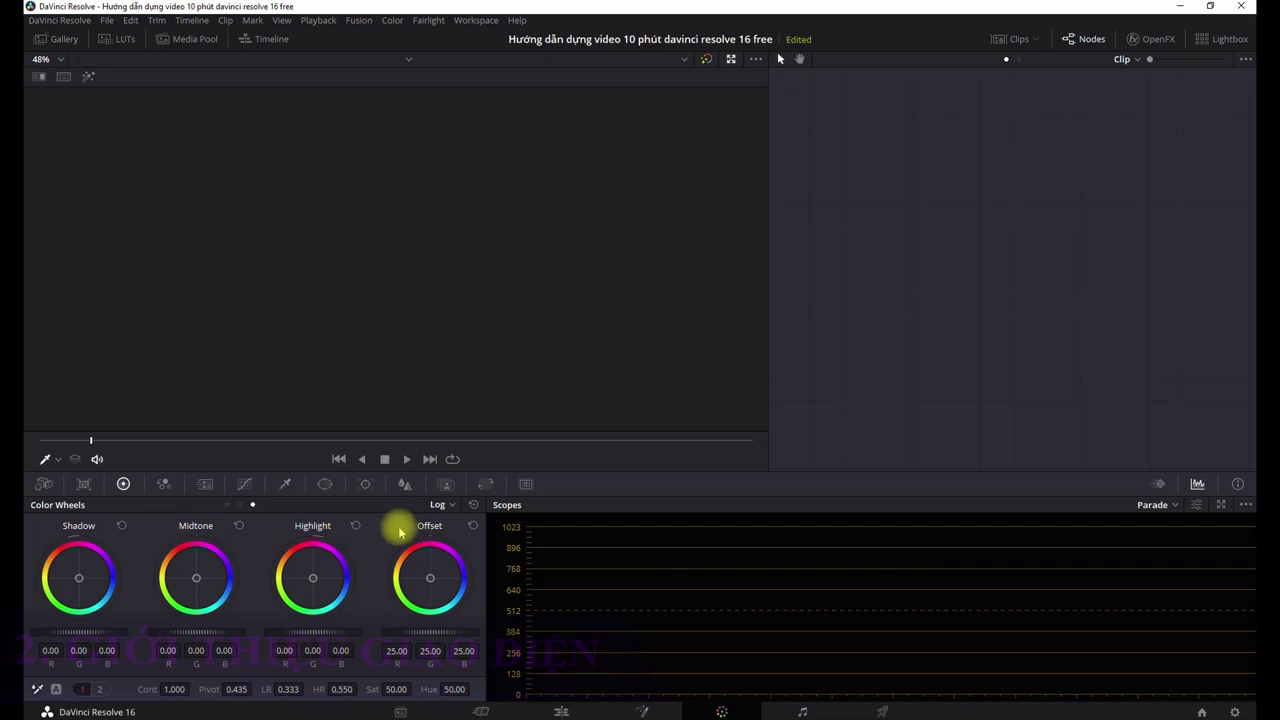
{"action": "left_click", "coordinate": [803, 711]}
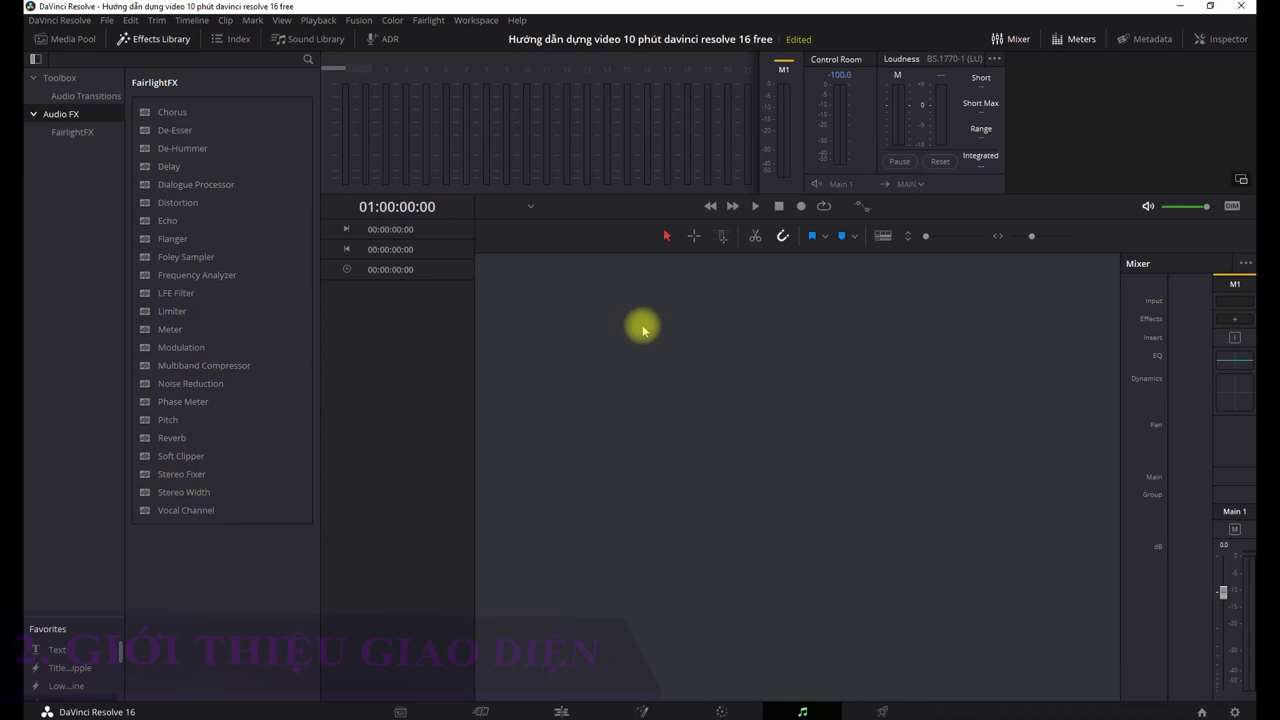
- Switch to the Deliver page to look at the render settings
{"action": "left_click", "coordinate": [881, 711]}
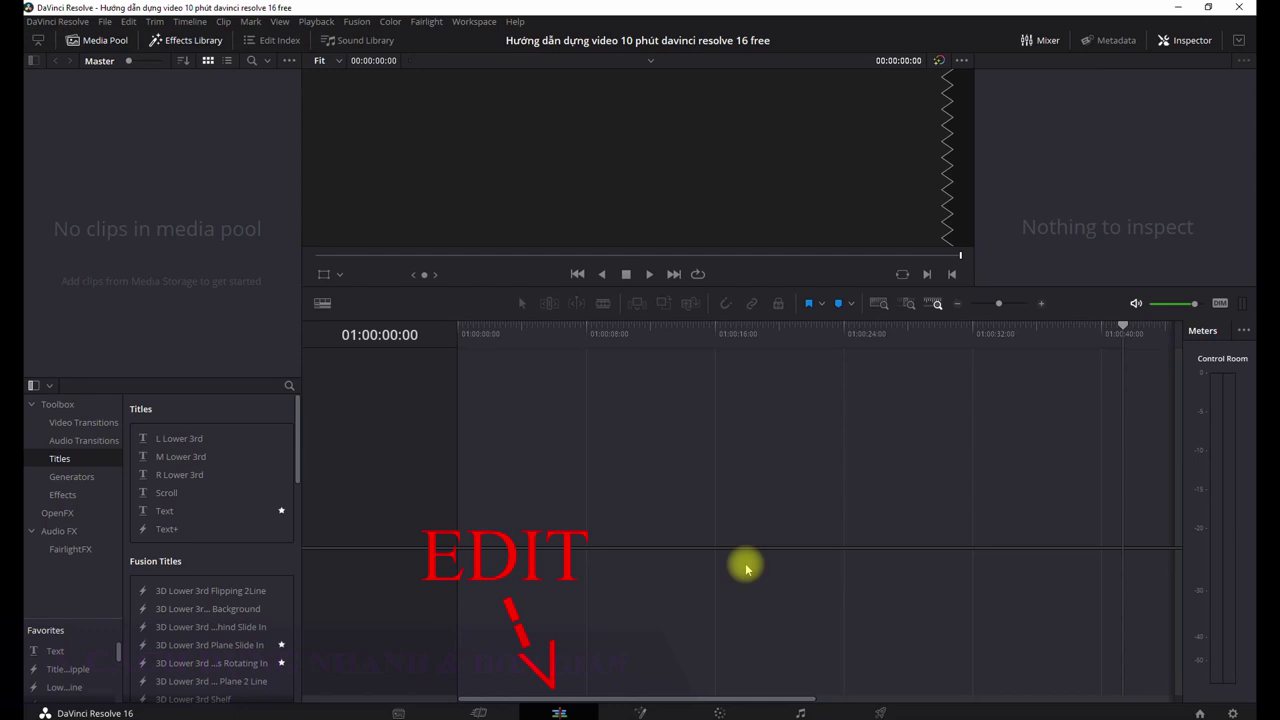
- Drag all three Video test files into the Media Pool and select Quầy bar and Cổng HK1986
{"action": "scroll", "coordinate": [714, 450], "scroll_direction": "right", "scroll_amount": 1}
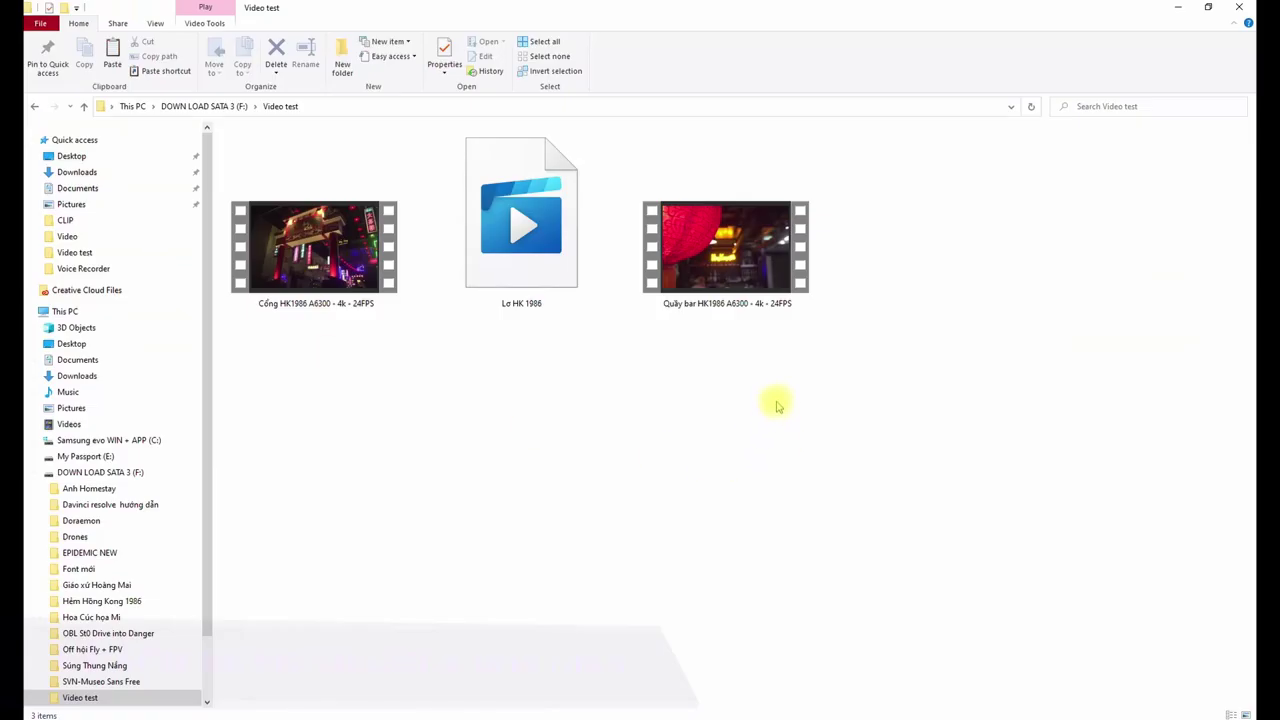
{"action": "key", "text": "ctrl+a"}
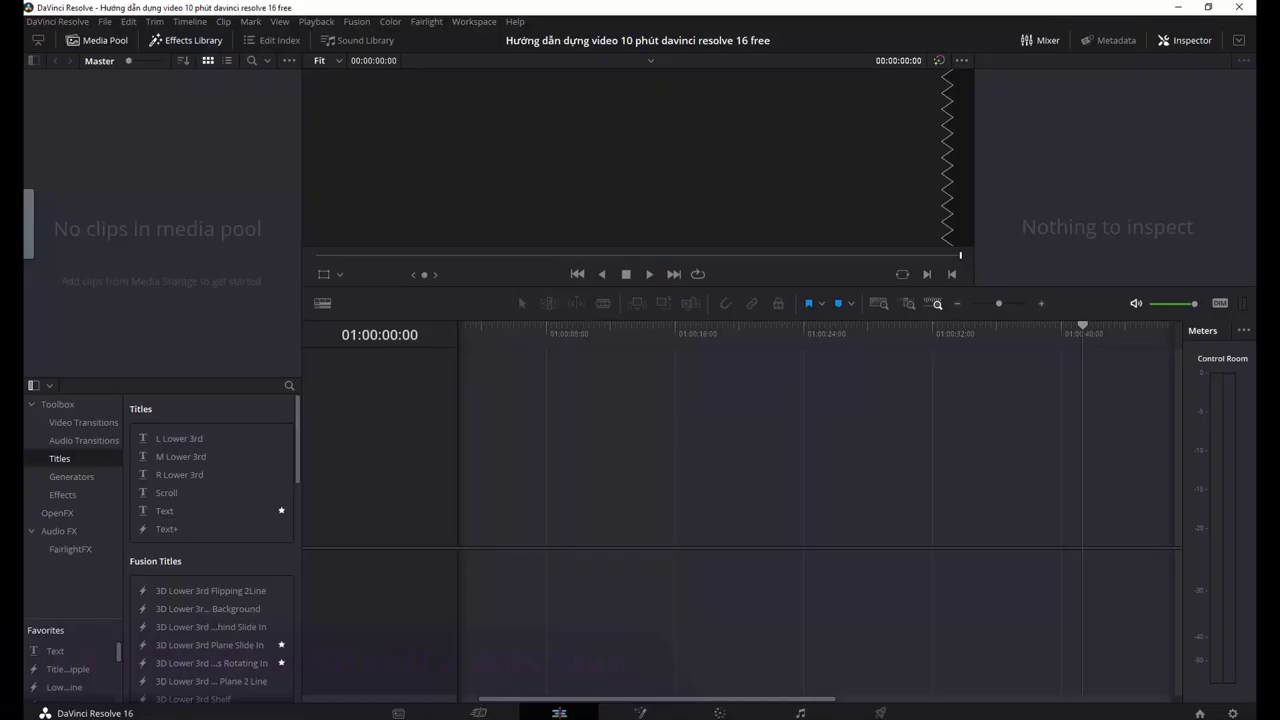
{"action": "left_click_drag", "start_coordinate": [171, 214], "coordinate": [188, 137]}
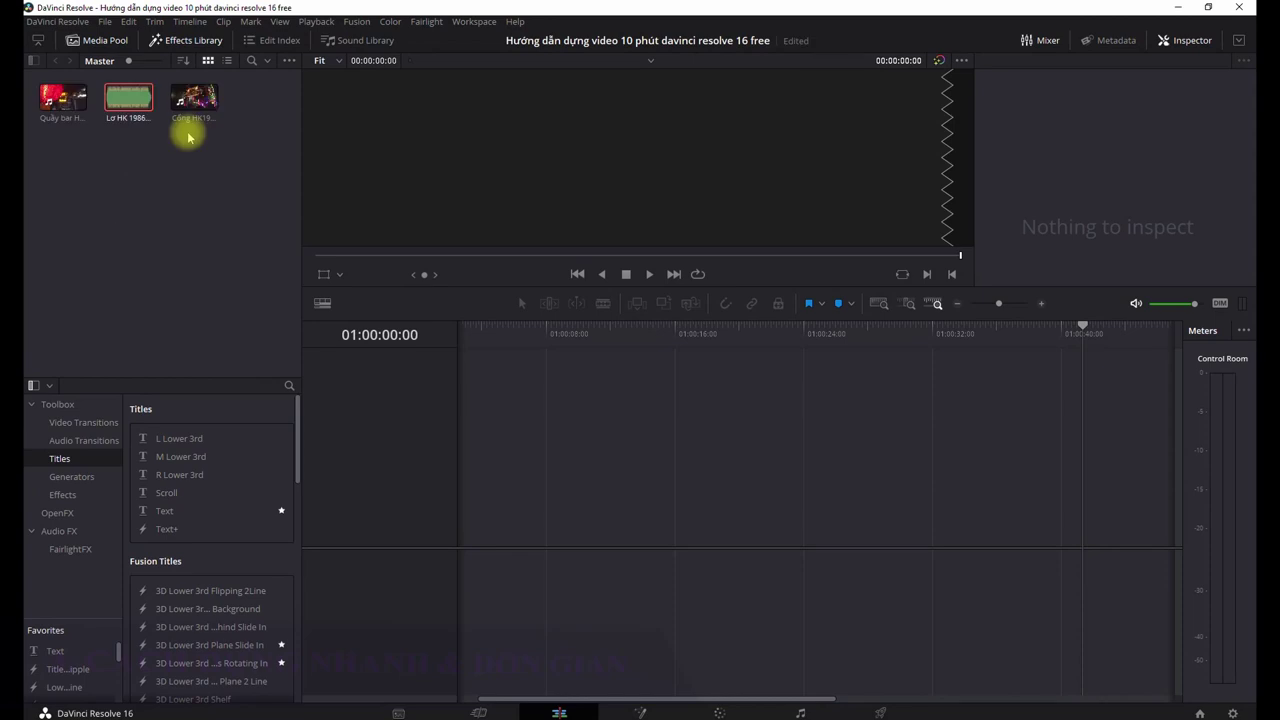
{"action": "left_click", "coordinate": [71, 112]}
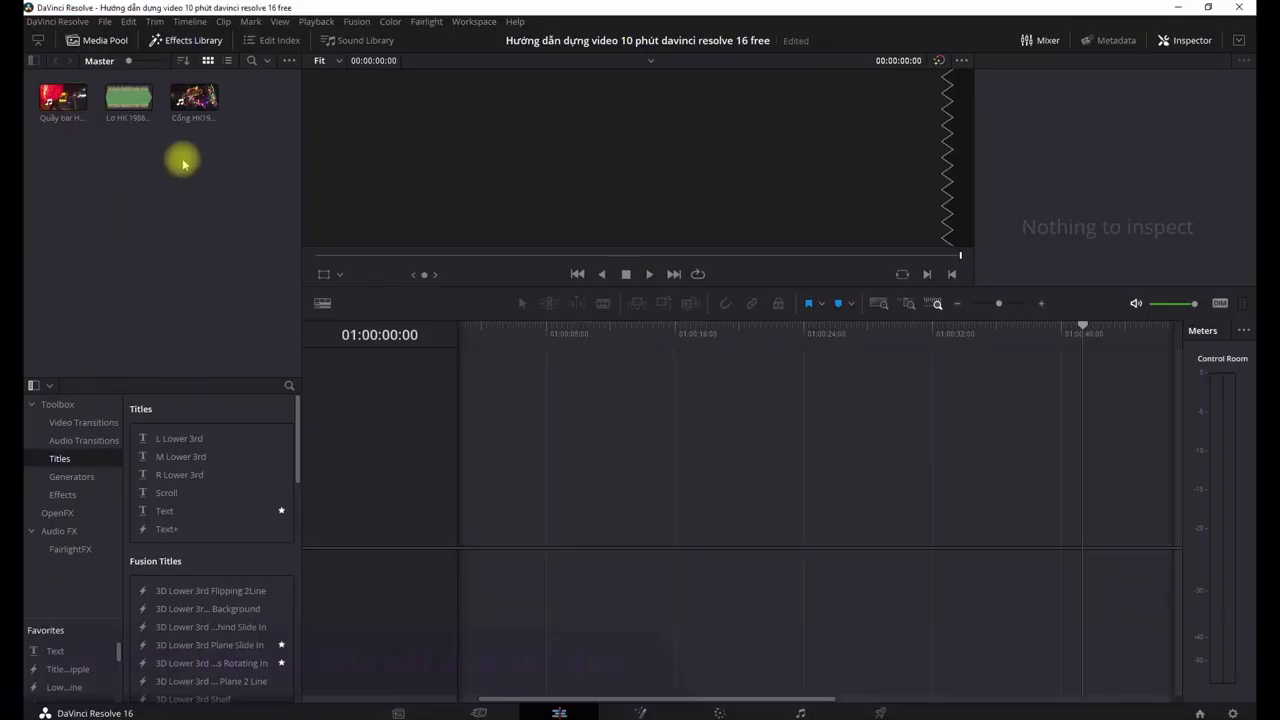
{"action": "left_click", "coordinate": [200, 108]}
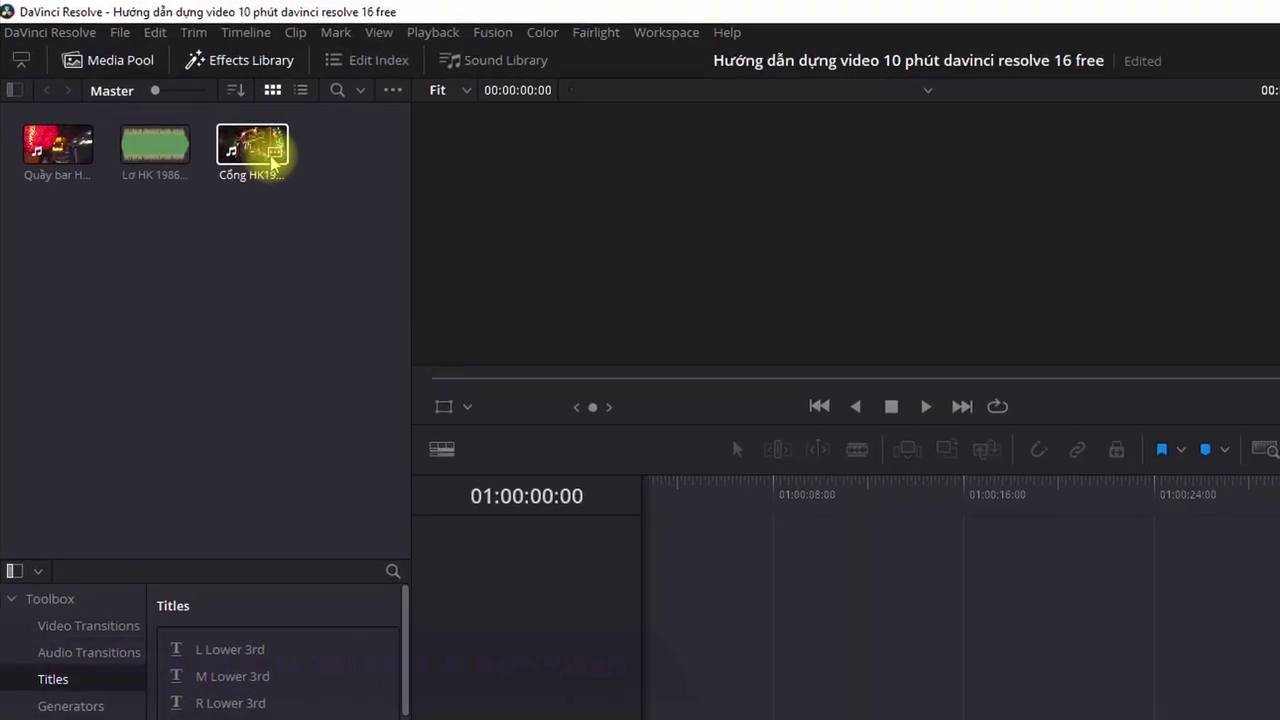
- Cancel deleting the Quầy bar clip and load it into the source viewer
{"action": "mouse_move", "coordinate": [274, 162]}
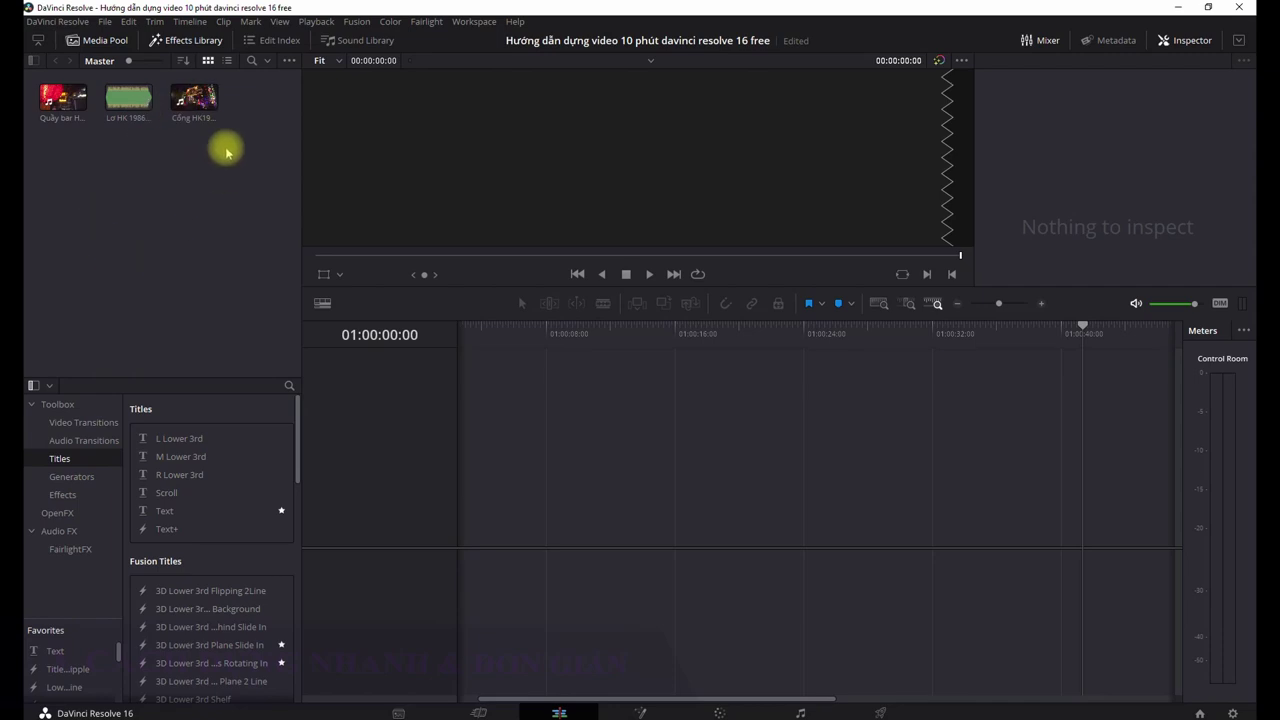
{"action": "left_click", "coordinate": [186, 116]}
{"action": "left_click", "coordinate": [75, 97]}
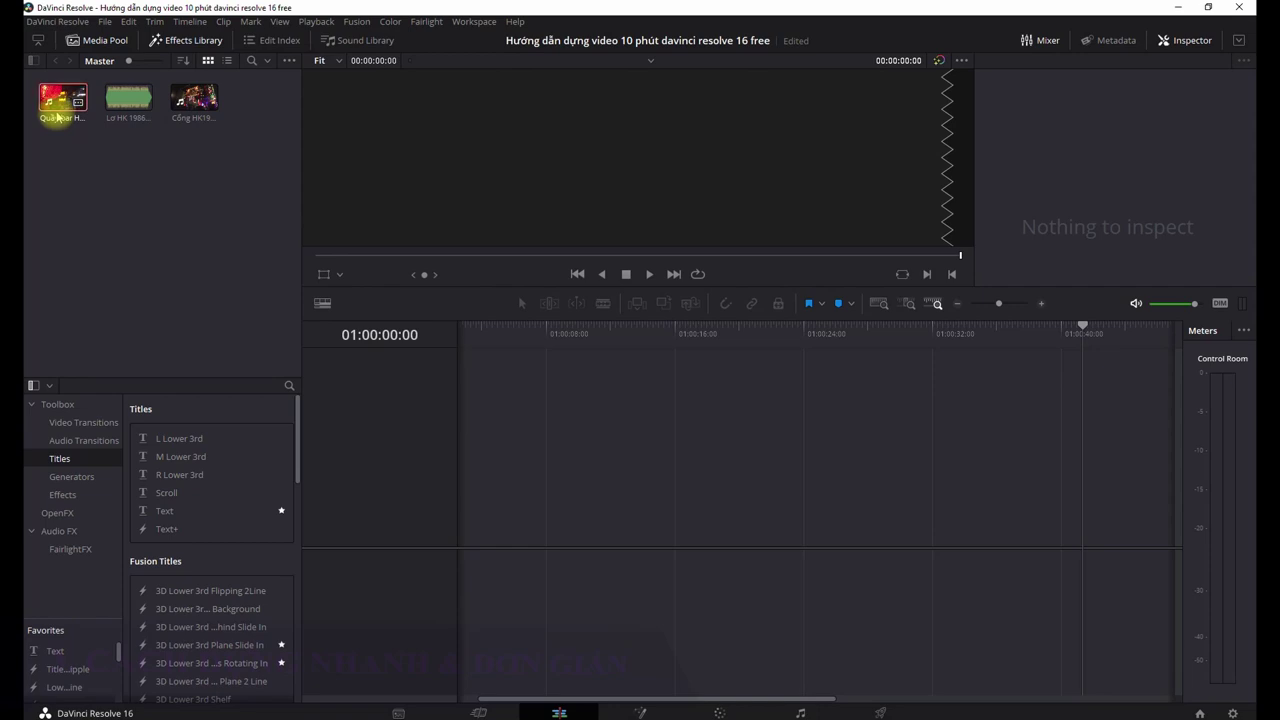
{"action": "key", "text": "Delete"}
{"action": "left_click", "coordinate": [672, 405]}
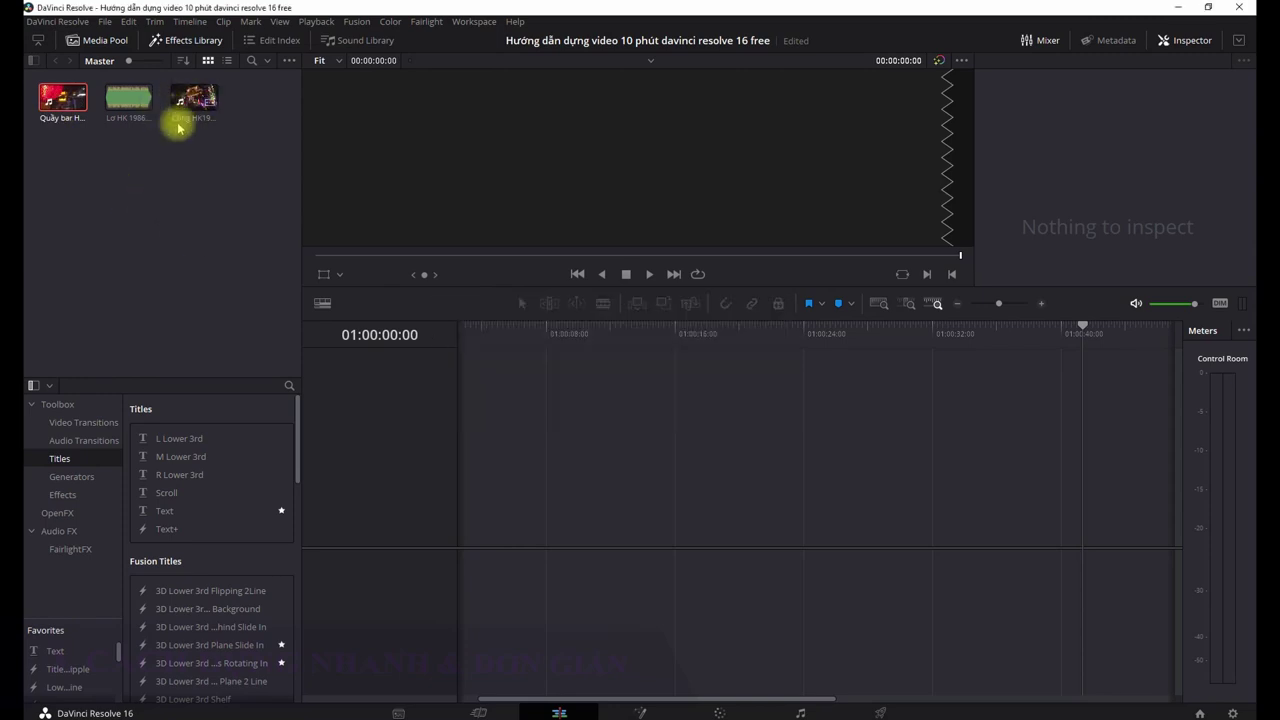
{"action": "double_click", "coordinate": [66, 102]}
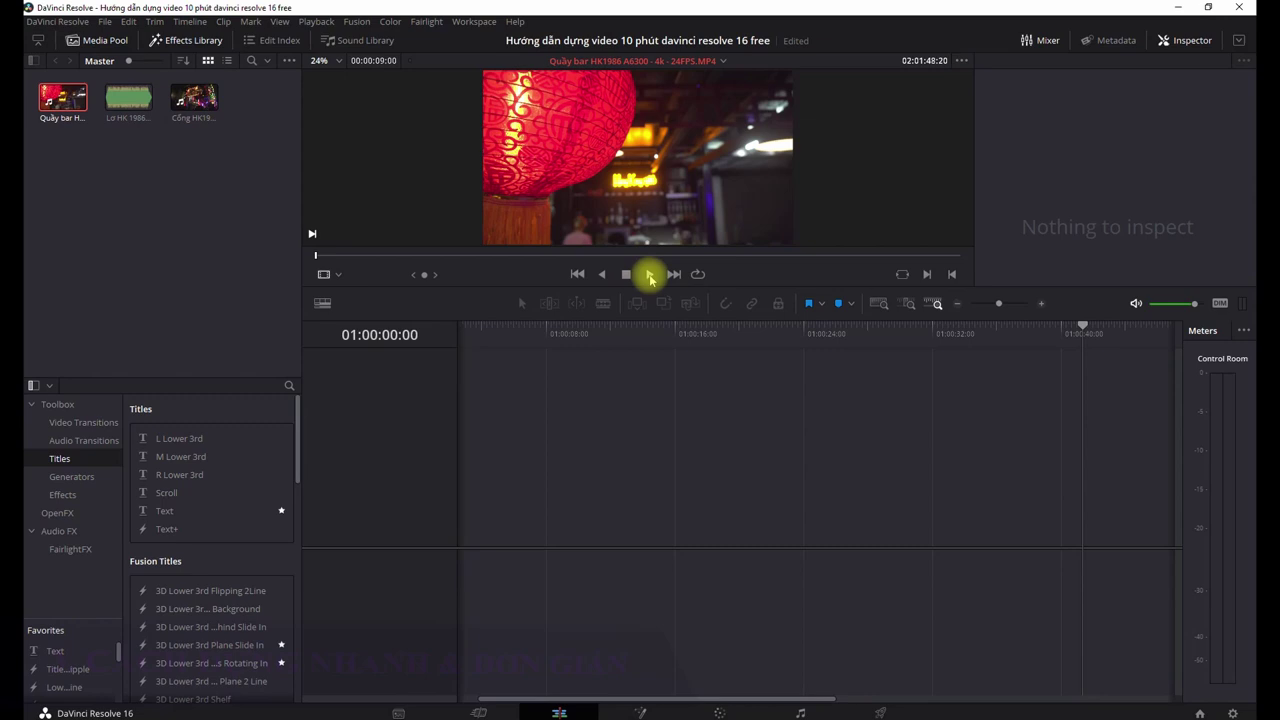
- Play and stop Quầy bar, preview Lơ HK 1986, then load Cổng HK1986 into the source viewer
{"action": "left_click", "coordinate": [650, 273]}
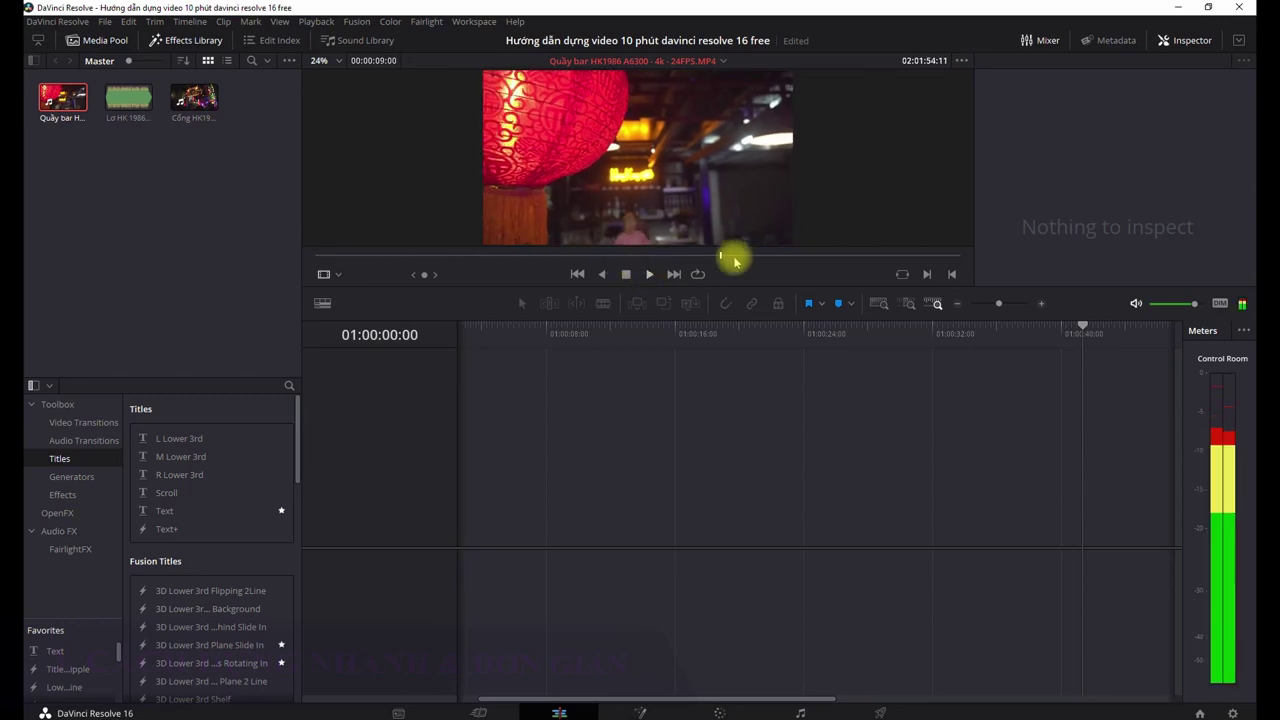
{"action": "left_click", "coordinate": [626, 274]}
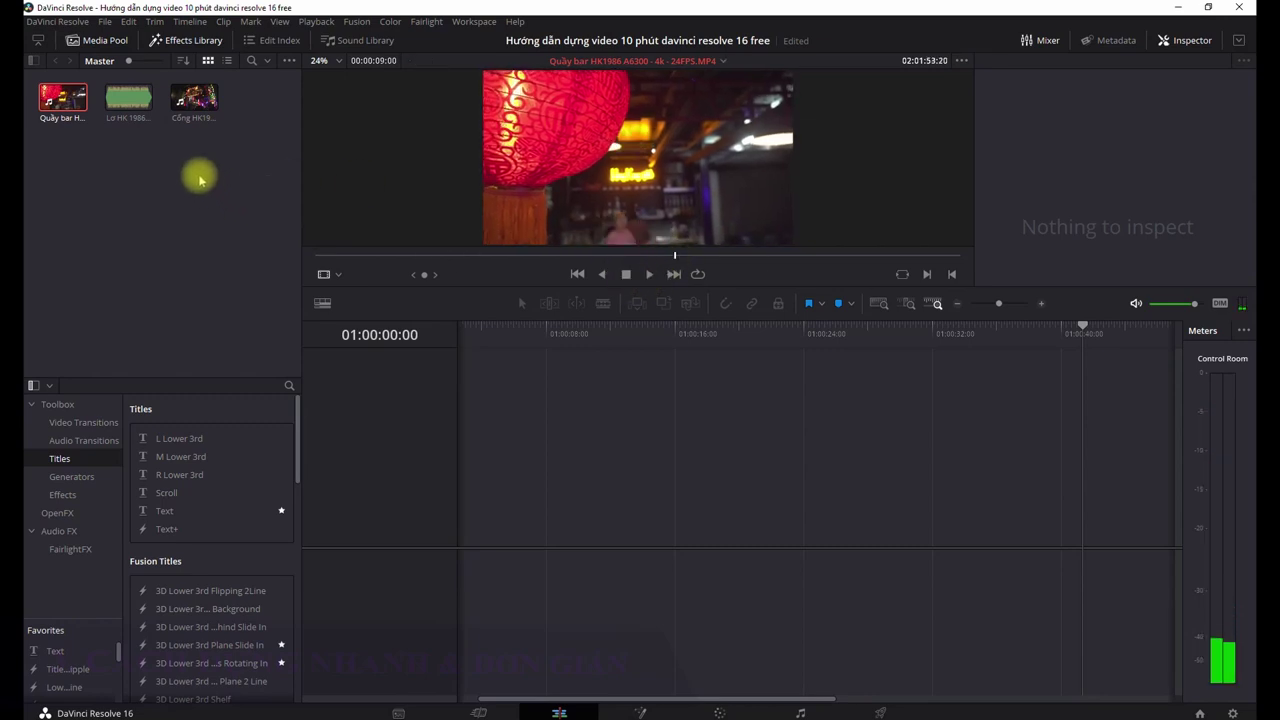
{"action": "double_click", "coordinate": [128, 97]}
{"action": "left_click", "coordinate": [649, 273]}
{"action": "double_click", "coordinate": [193, 97]}
{"action": "left_click", "coordinate": [182, 208]}
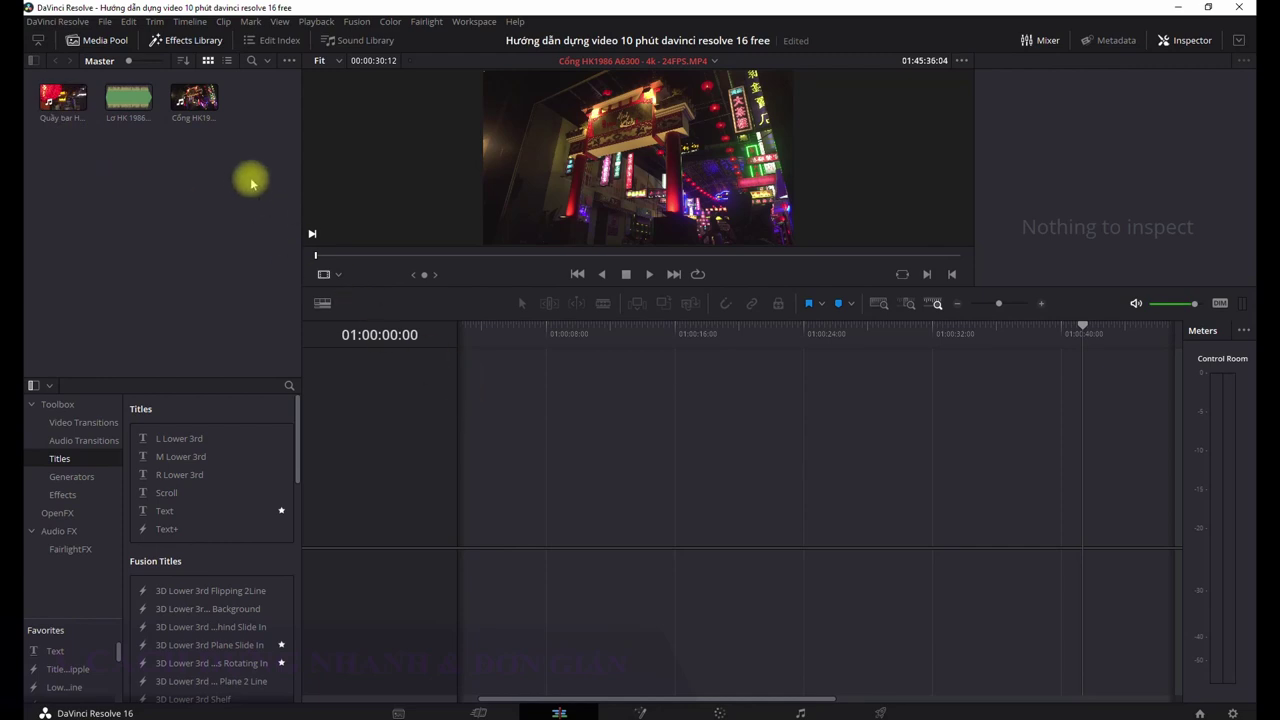
{"action": "left_click", "coordinate": [188, 108]}
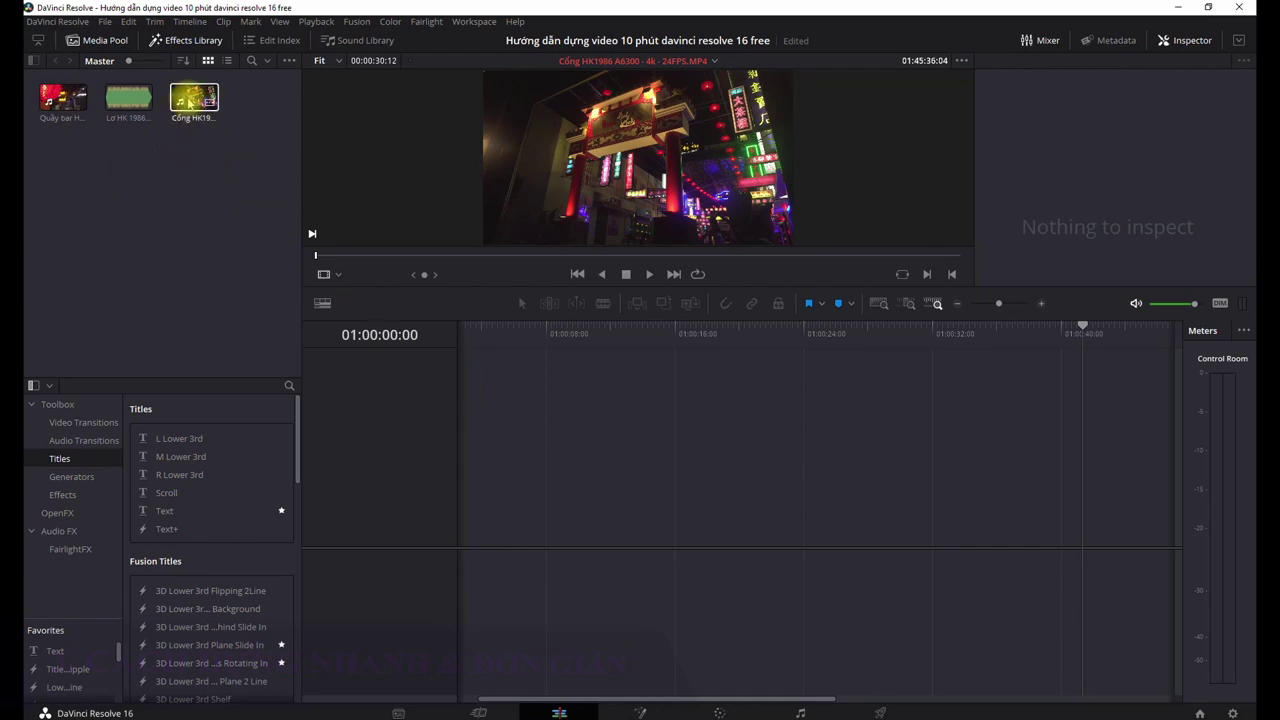
- Build Timeline 1 from Cổng HK1986 then Quầy bar, parking the playhead at 01:00:14:09
{"action": "left_click_drag", "start_coordinate": [188, 102], "coordinate": [470, 502]}
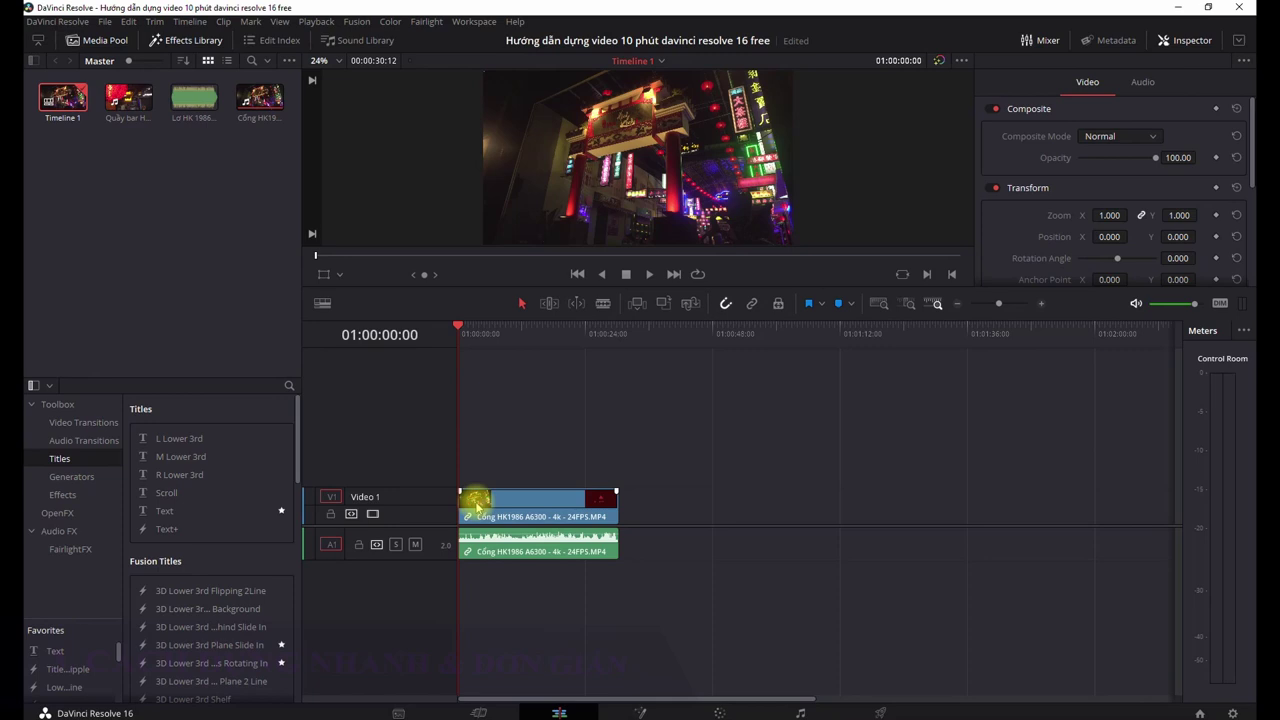
{"action": "left_click_drag", "start_coordinate": [123, 104], "coordinate": [640, 498]}
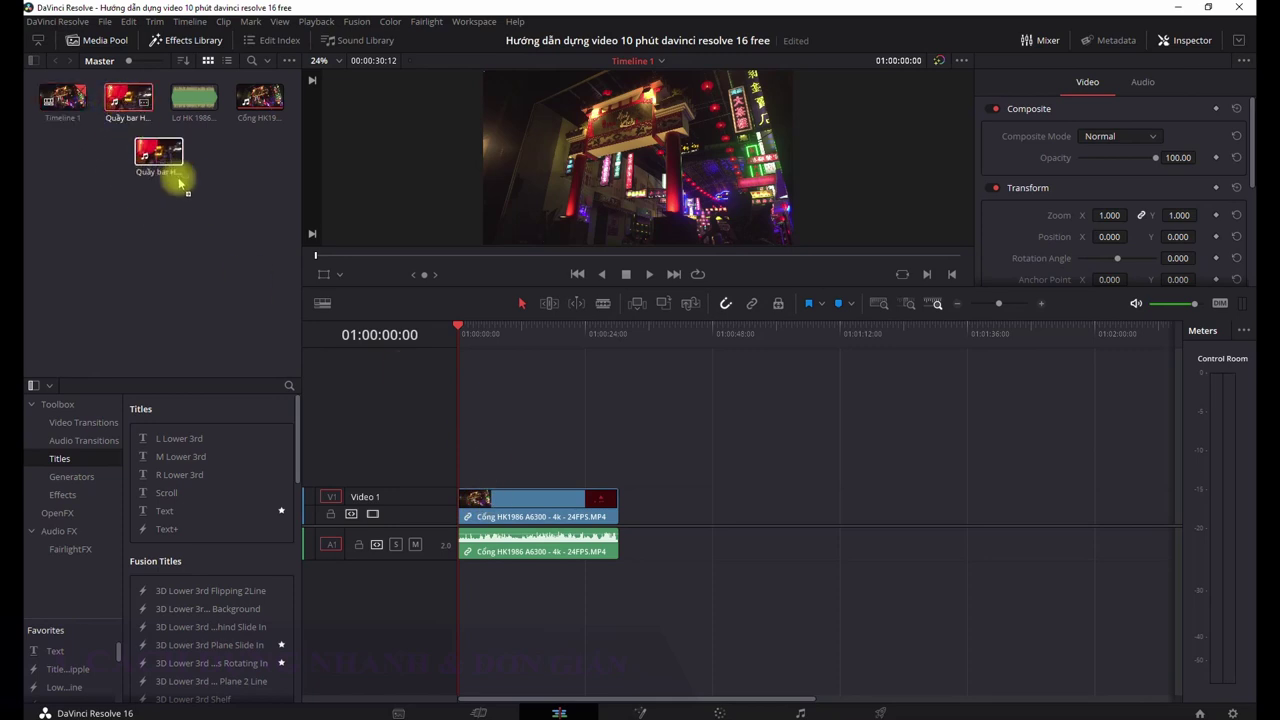
{"action": "left_click_drag", "start_coordinate": [460, 334], "coordinate": [533, 334]}
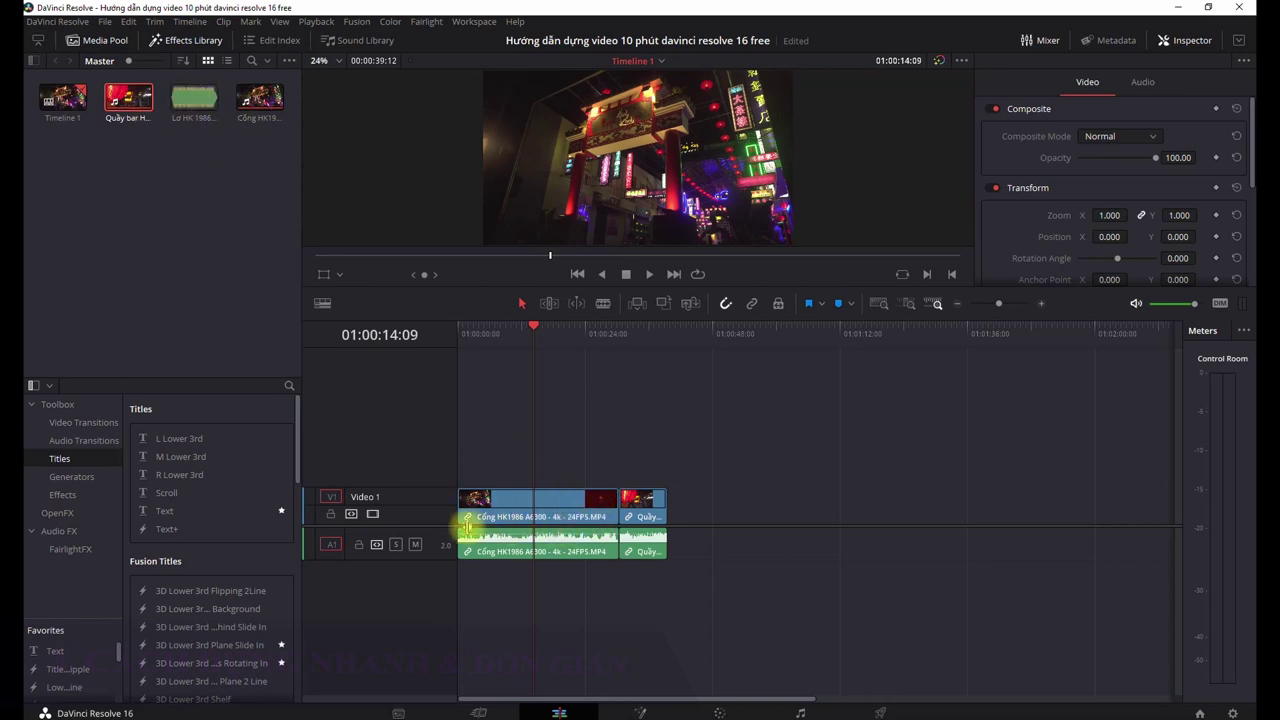
{"action": "scroll", "coordinate": [445, 510], "scroll_direction": "down", "scroll_amount": 3}
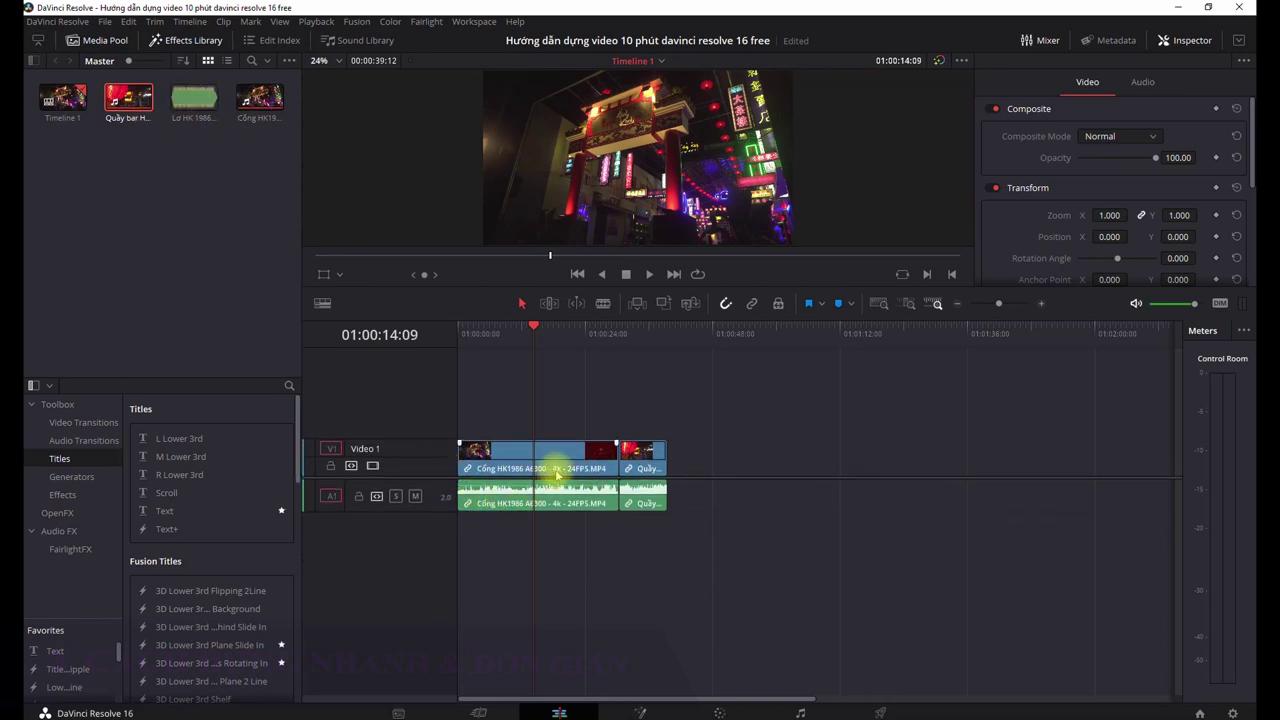
- Inspect the video and audio clips, then switch Video View to slim name-only strips
{"action": "left_click", "coordinate": [576, 462]}
{"action": "left_click", "coordinate": [547, 497]}
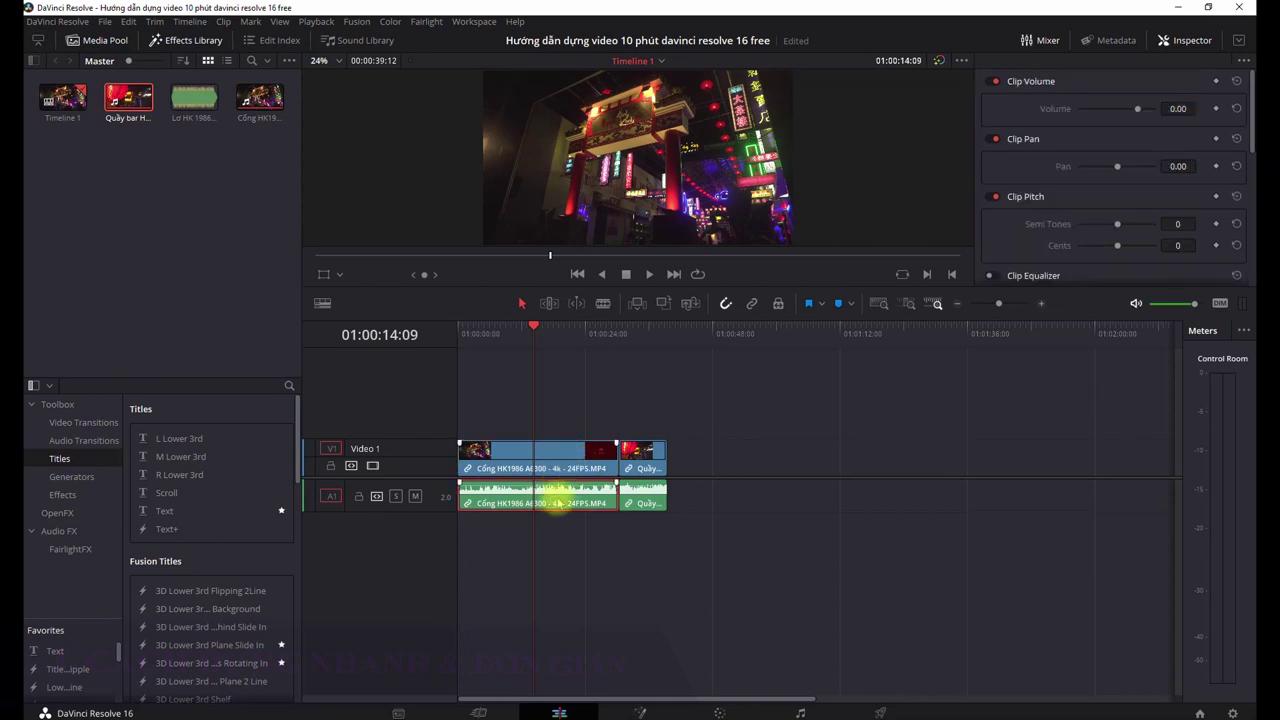
{"action": "left_click_drag", "start_coordinate": [659, 537], "coordinate": [566, 497]}
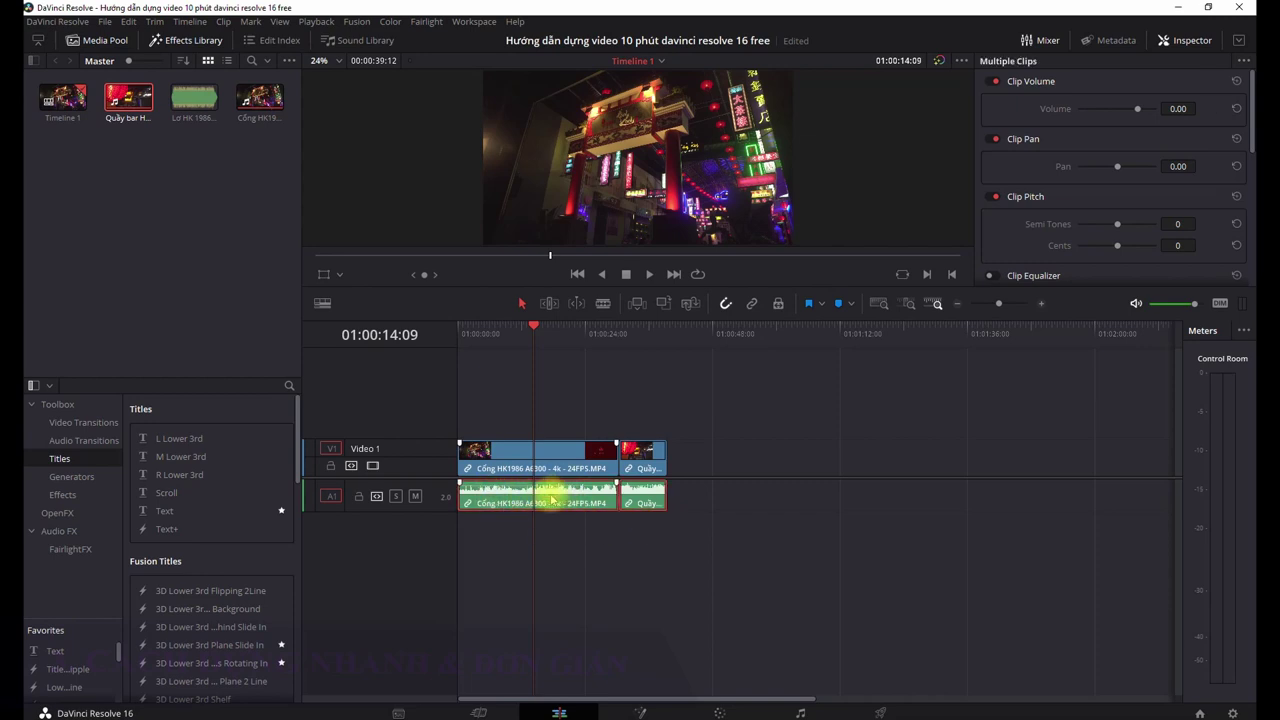
{"action": "left_click", "coordinate": [573, 466]}
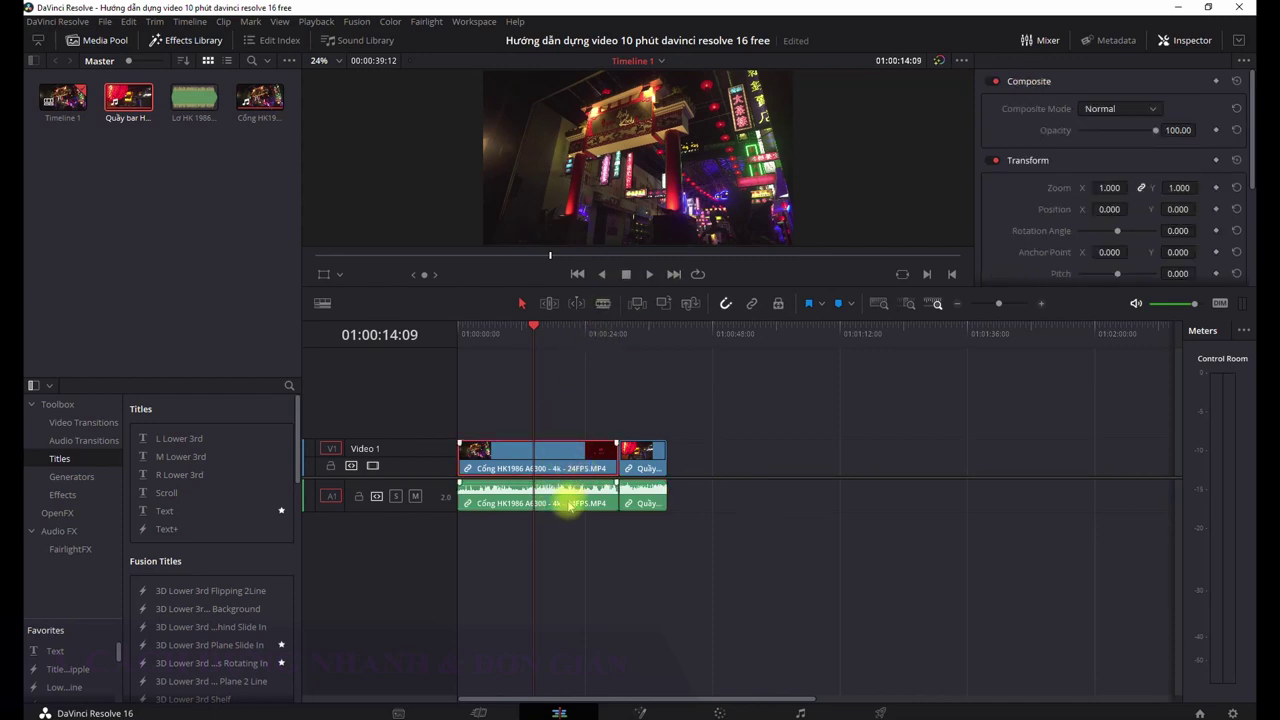
{"action": "left_click", "coordinate": [563, 503]}
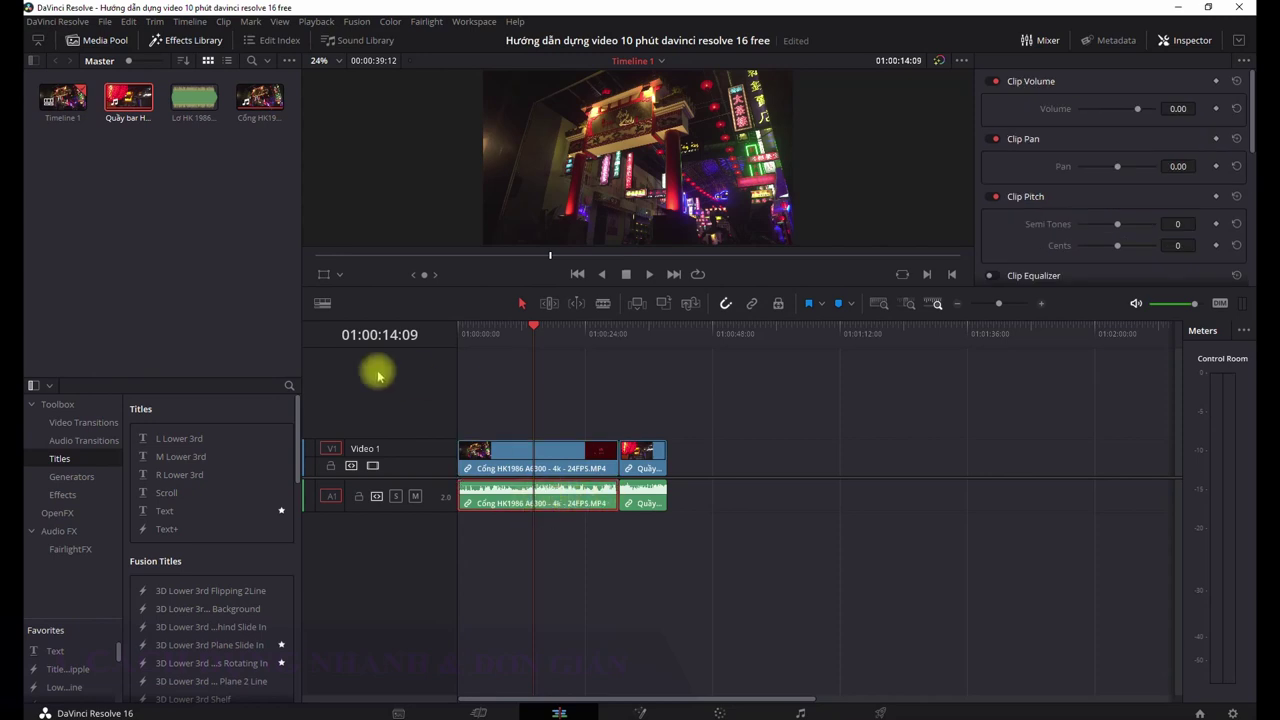
{"action": "left_click", "coordinate": [322, 303]}
{"action": "left_click", "coordinate": [365, 409]}
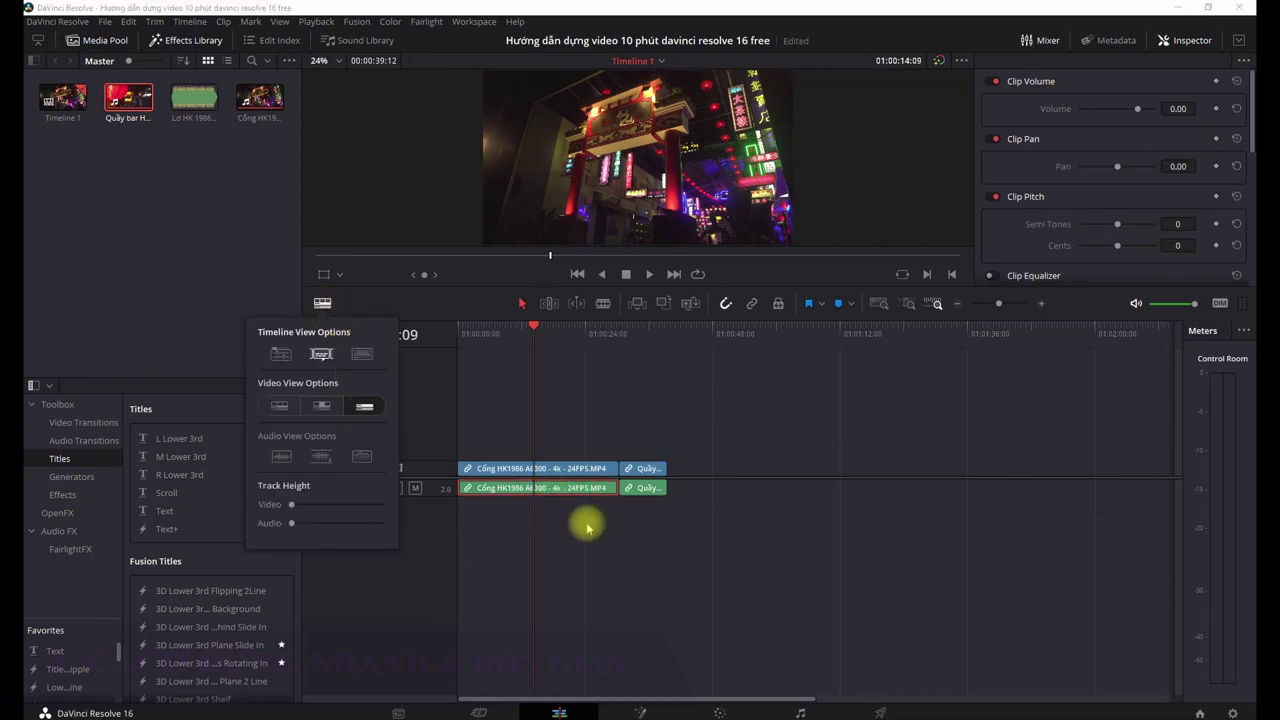
- Try the thumbnail, waveform and track-height view settings, then restore thumbnails and waveforms
{"action": "left_click", "coordinate": [597, 462]}
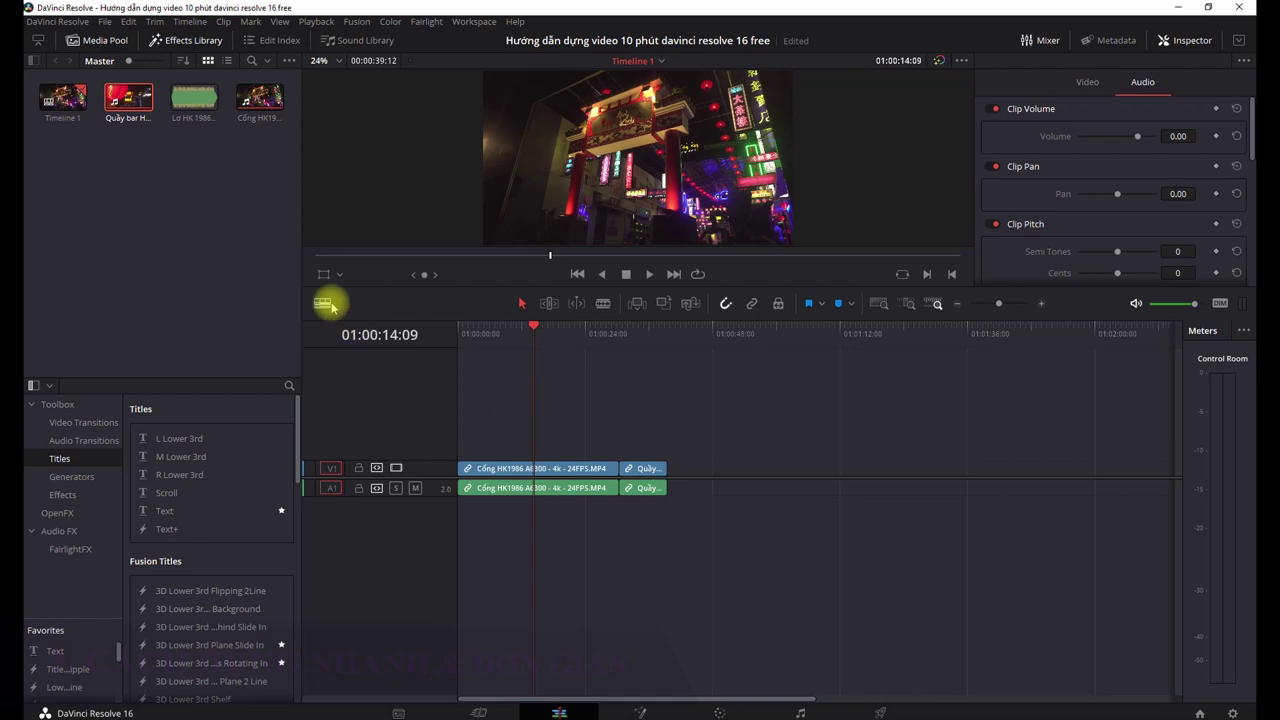
{"action": "left_click", "coordinate": [328, 304]}
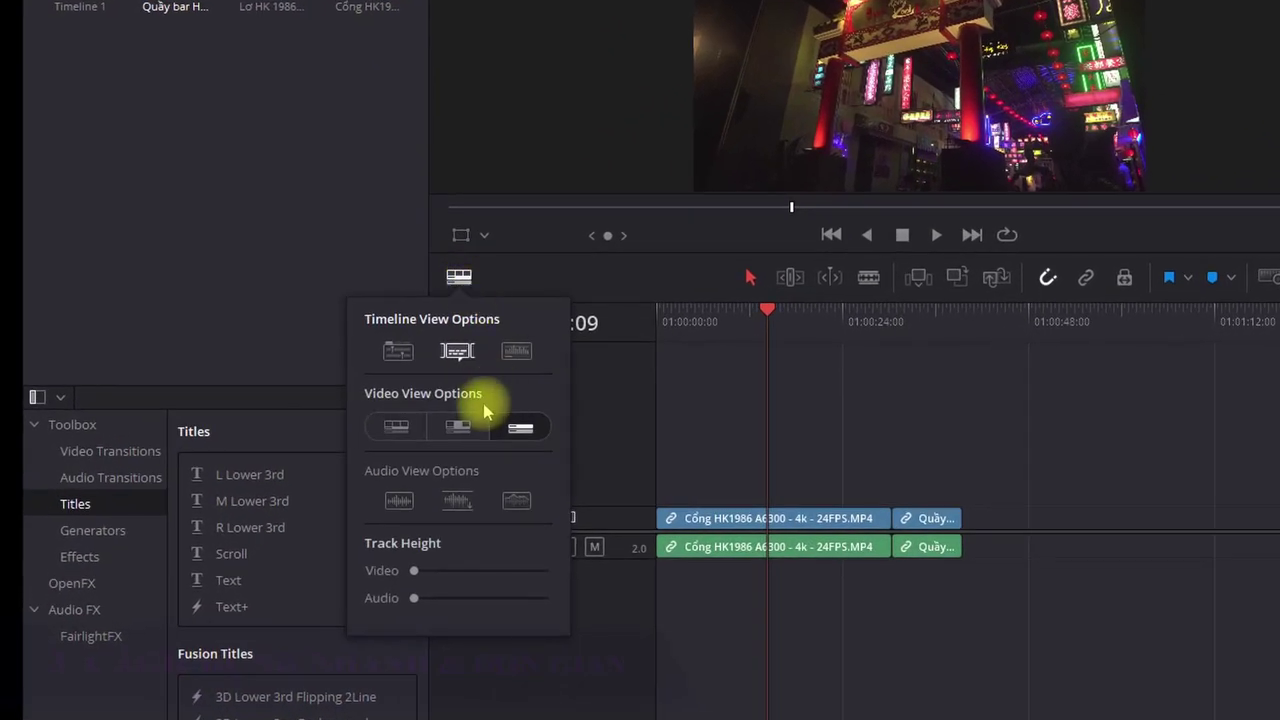
{"action": "left_click", "coordinate": [457, 426]}
{"action": "left_click", "coordinate": [516, 350]}
{"action": "left_click_drag", "start_coordinate": [414, 598], "coordinate": [471, 598]}
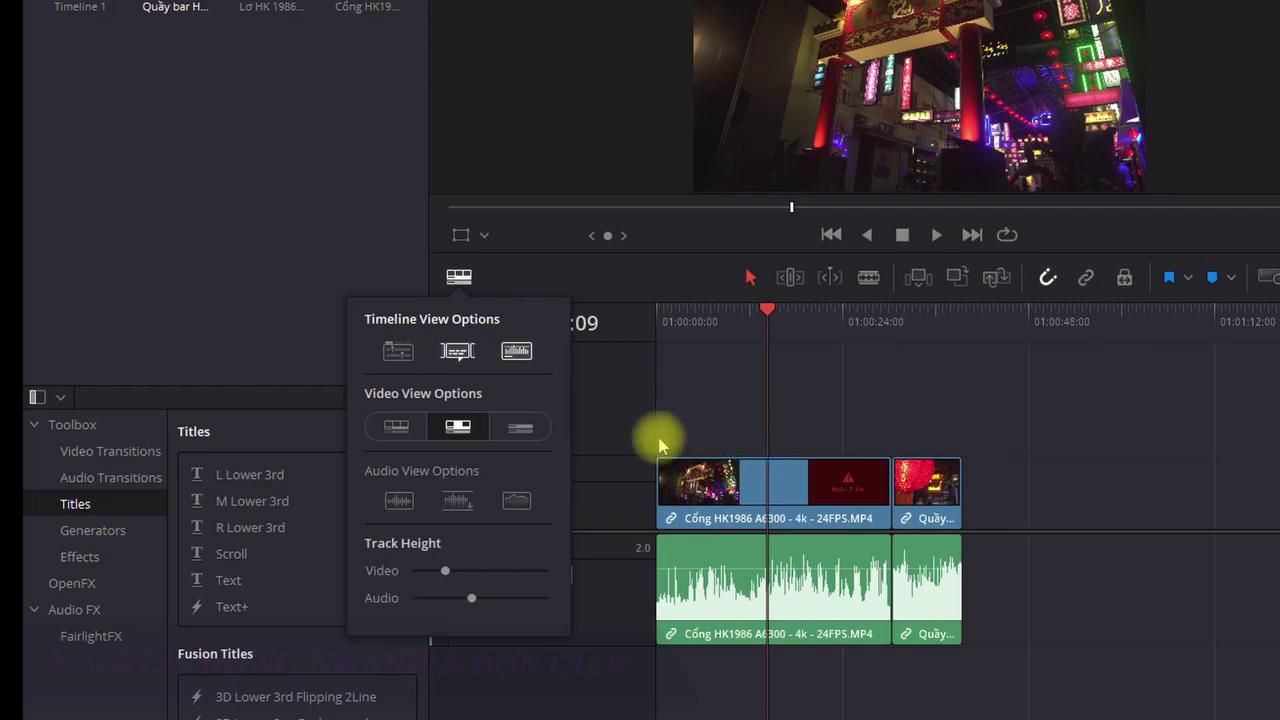
{"action": "left_click", "coordinate": [514, 430]}
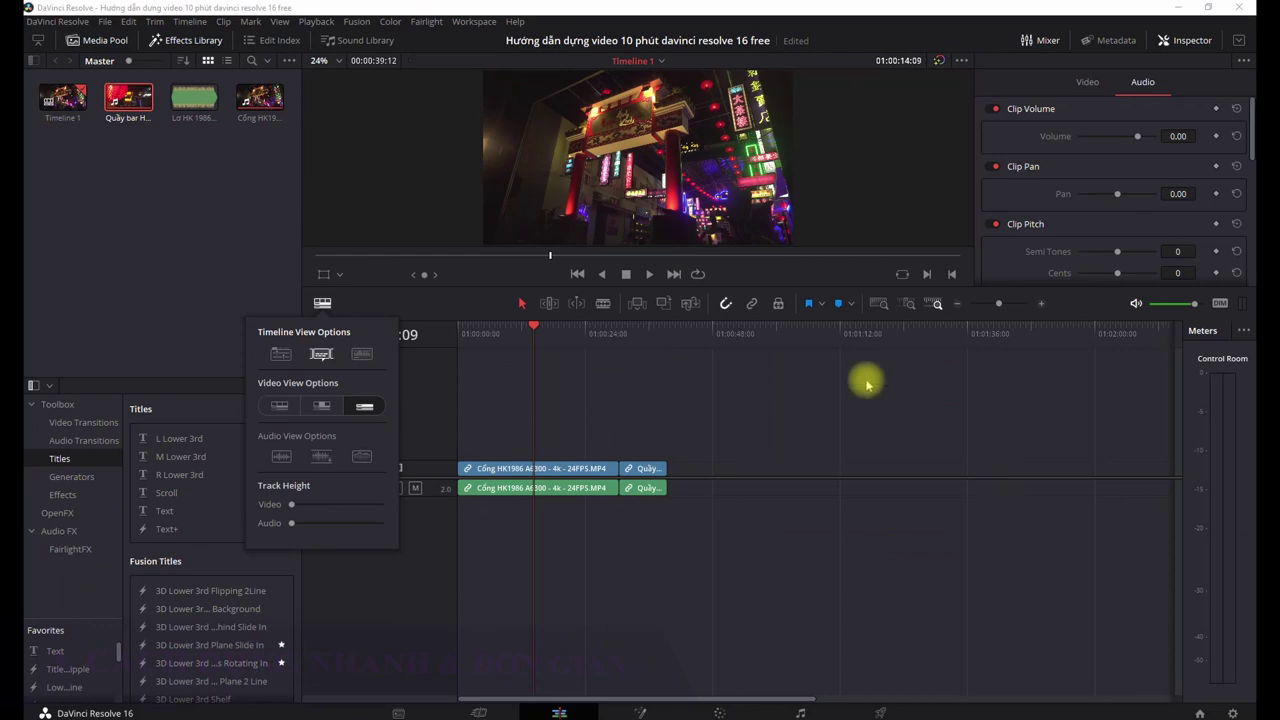
{"action": "left_click", "coordinate": [321, 405]}
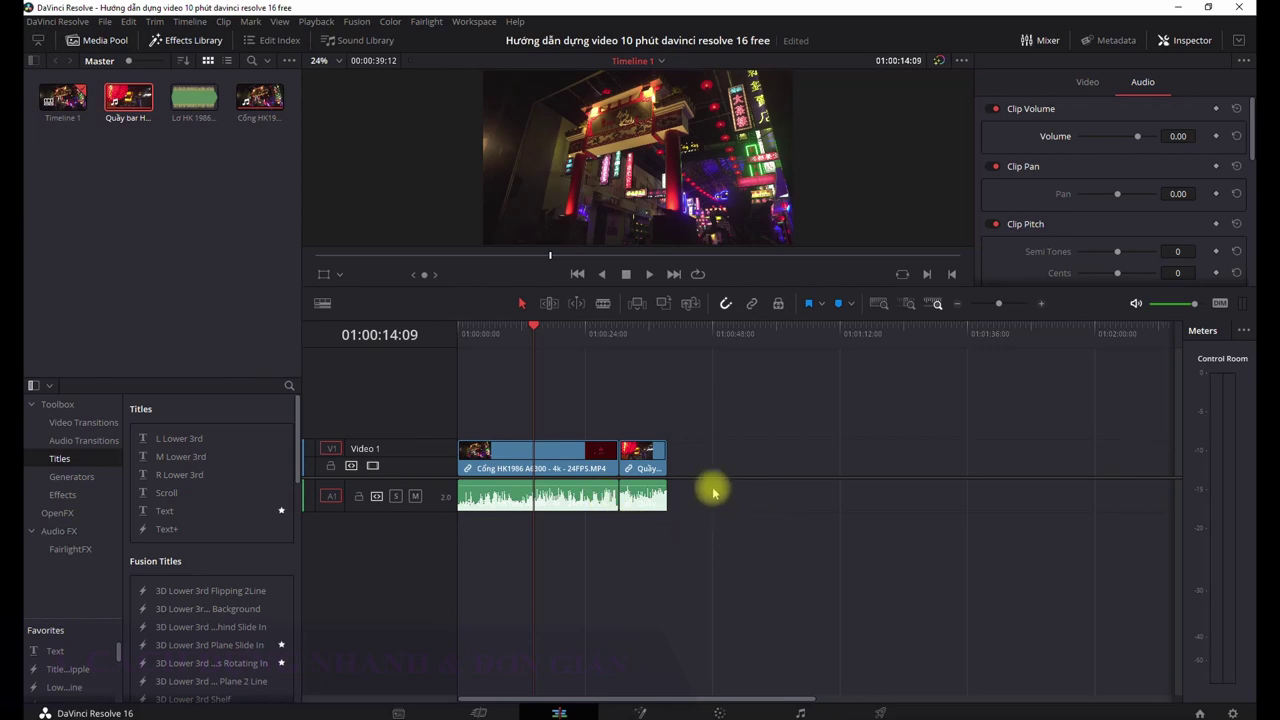
- Zoom the timeline out and in until Cổng HK1986 fills most of the track, playhead near start
{"action": "left_click", "coordinate": [1041, 306]}
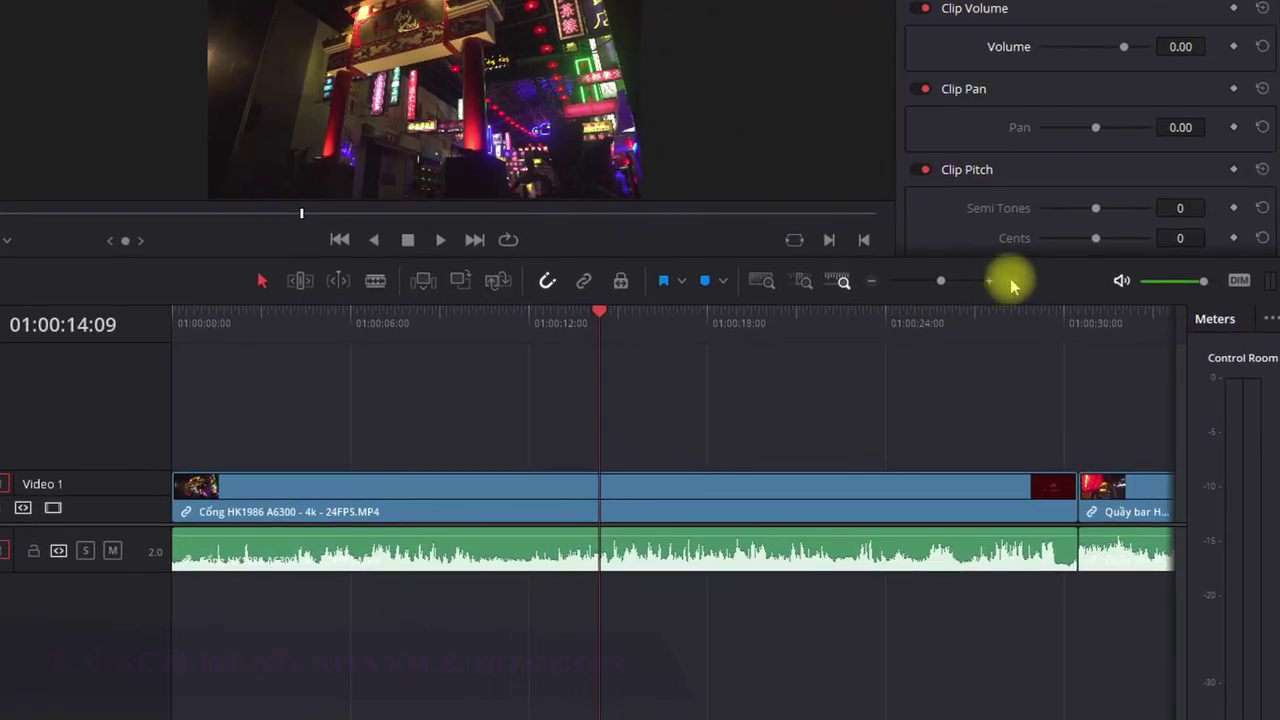
{"action": "left_click", "coordinate": [875, 281]}
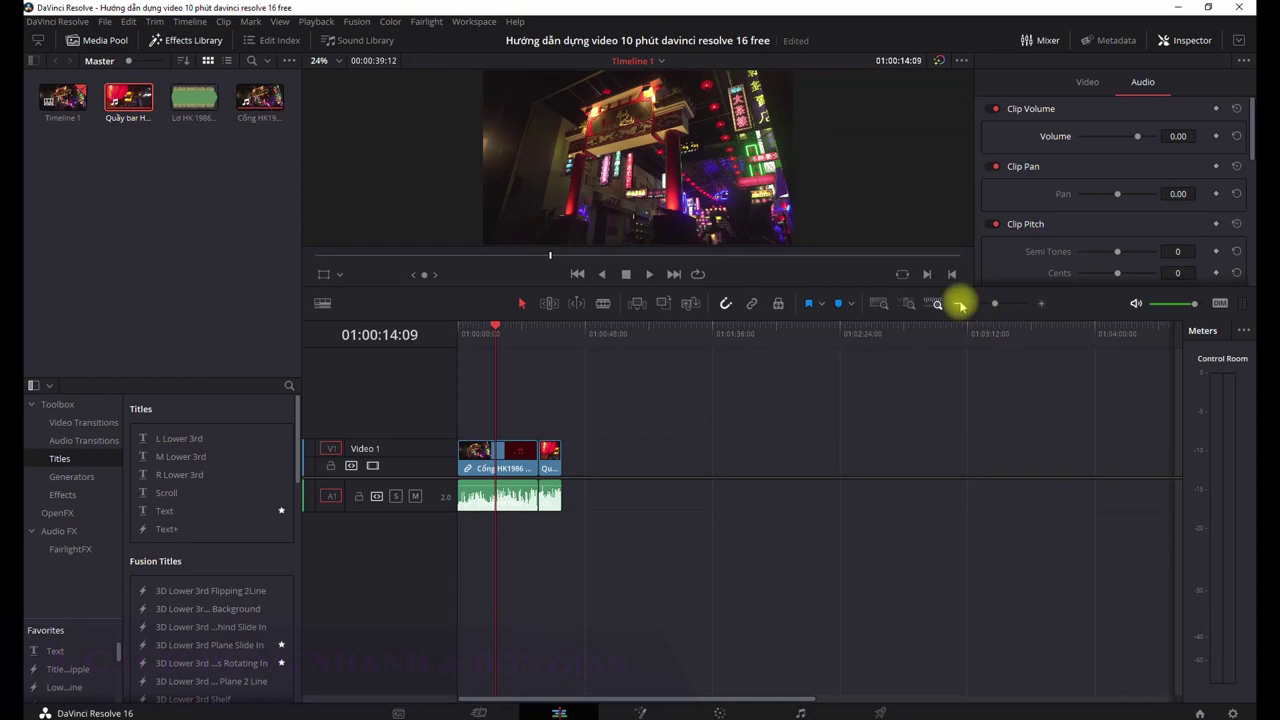
{"action": "left_click", "coordinate": [959, 304]}
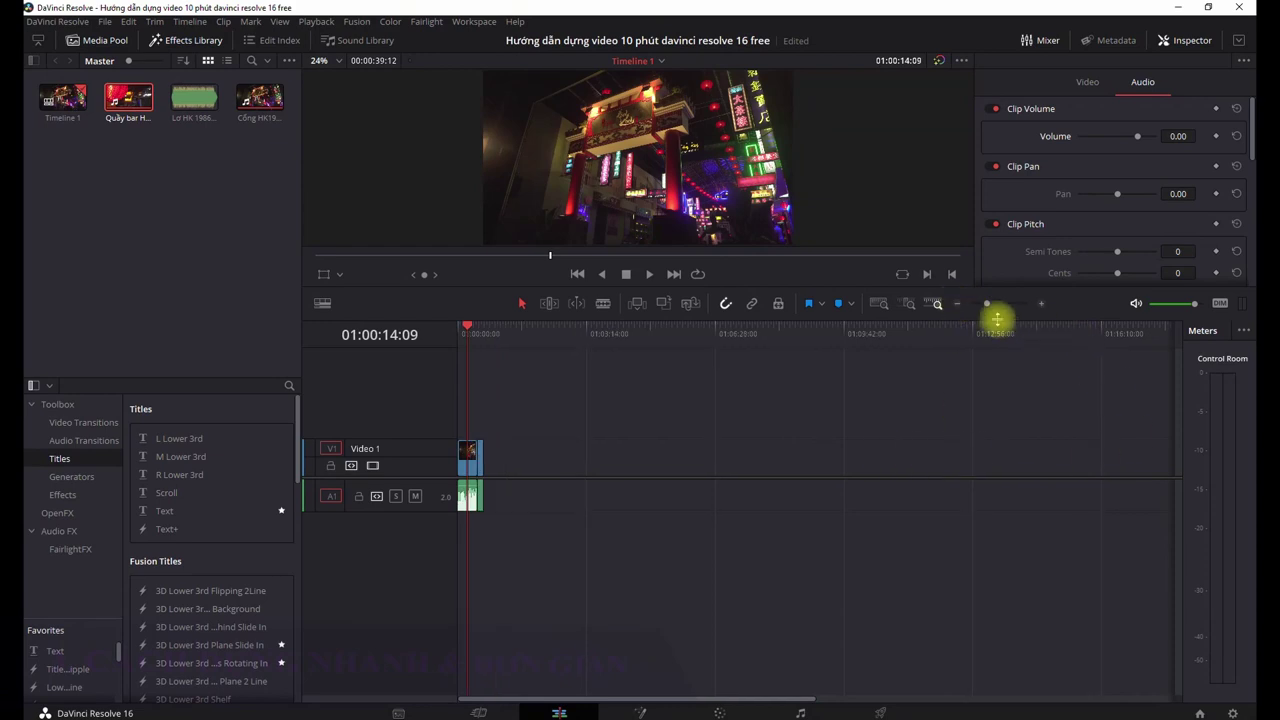
{"action": "left_click", "coordinate": [1044, 304]}
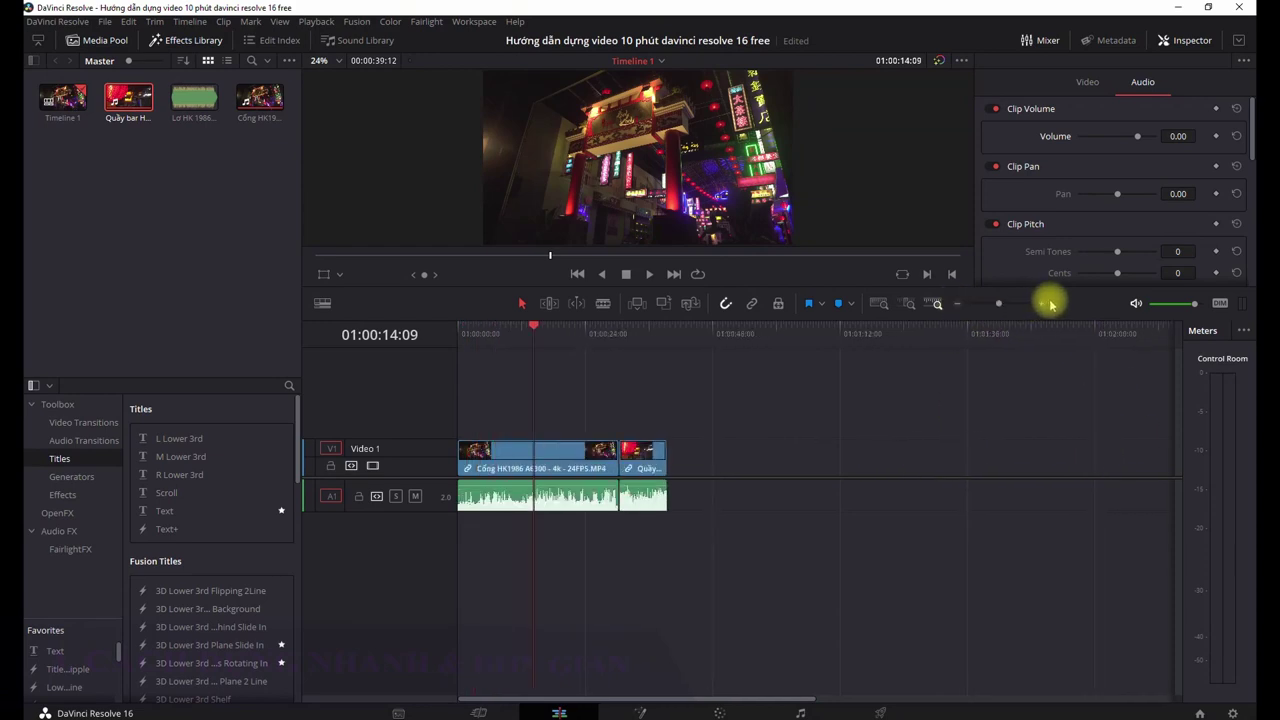
{"action": "left_click", "coordinate": [1040, 304]}
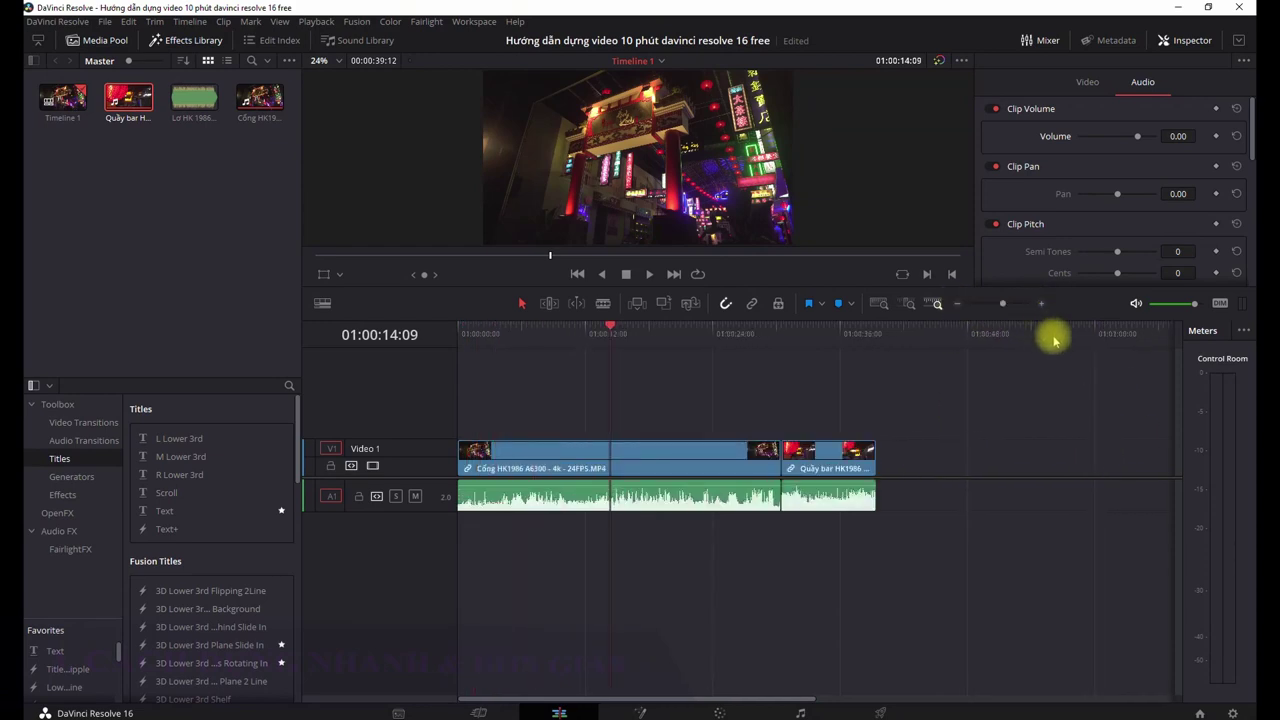
{"action": "key", "text": "ctrl+minus"}
{"action": "key", "text": "ctrl+minus"}
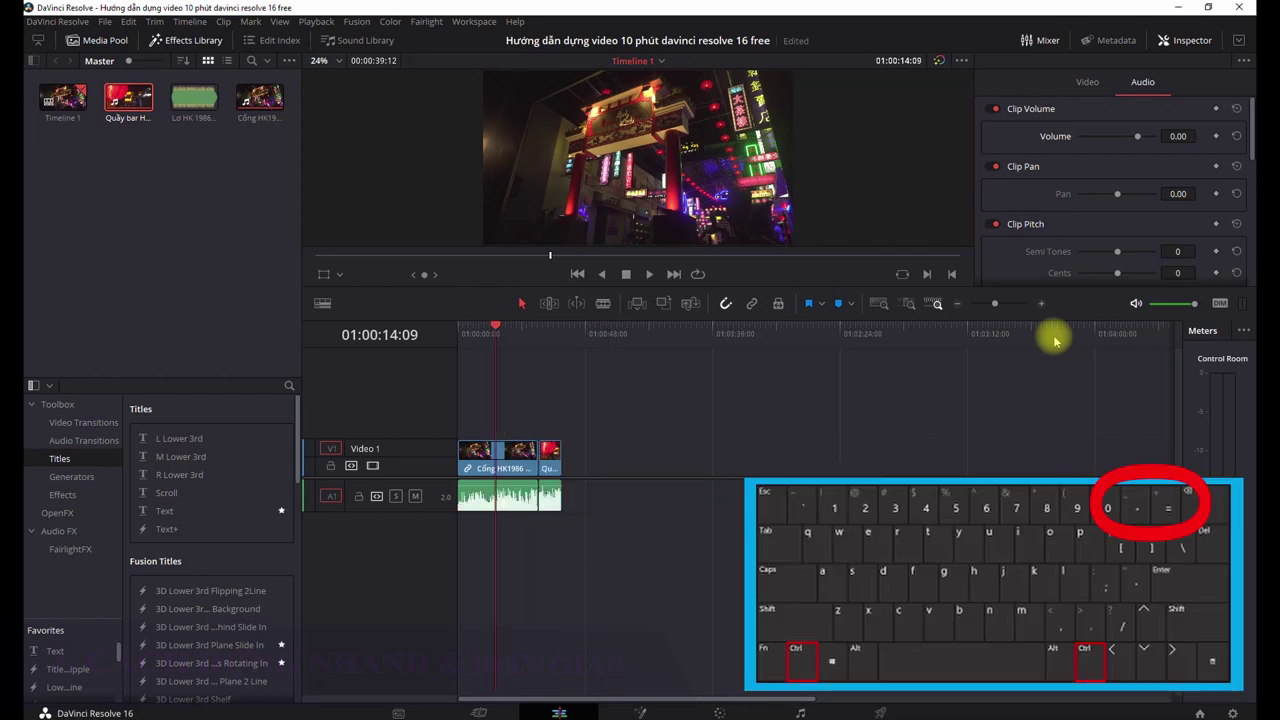
{"action": "key", "text": "ctrl+equal"}
{"action": "key", "text": "ctrl+equal"}
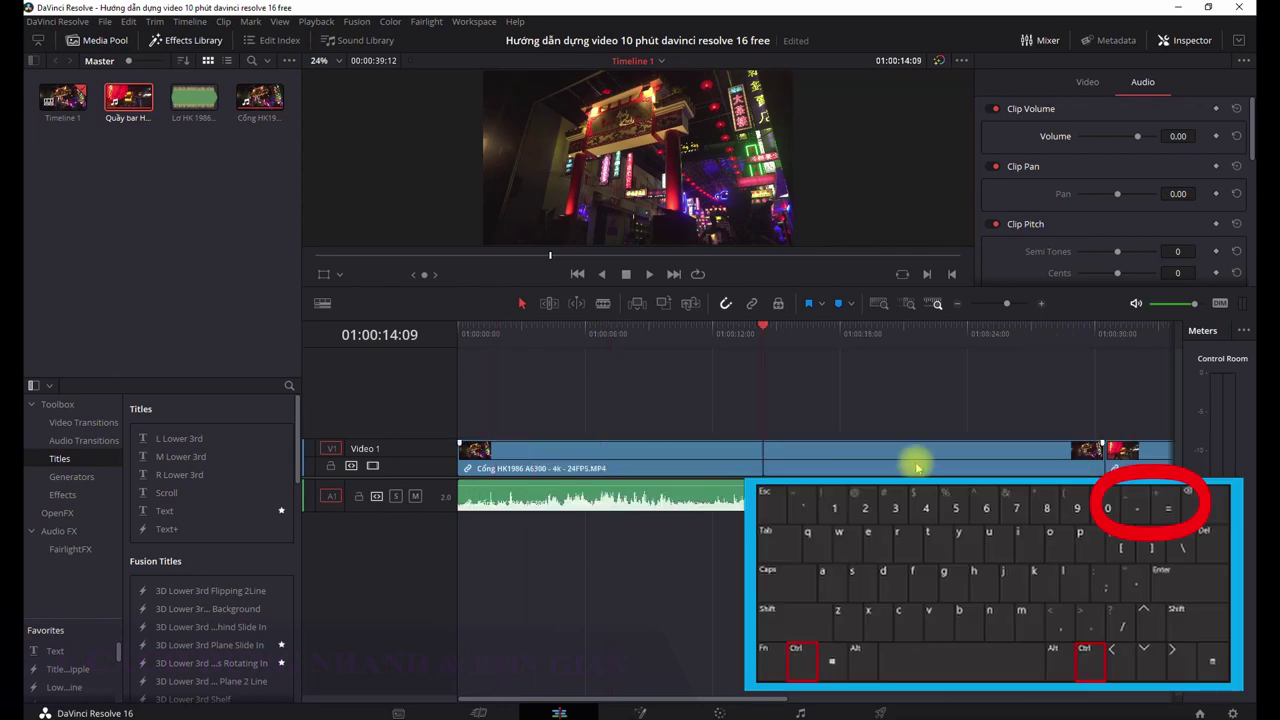
{"action": "left_click_drag", "start_coordinate": [760, 340], "coordinate": [500, 368]}
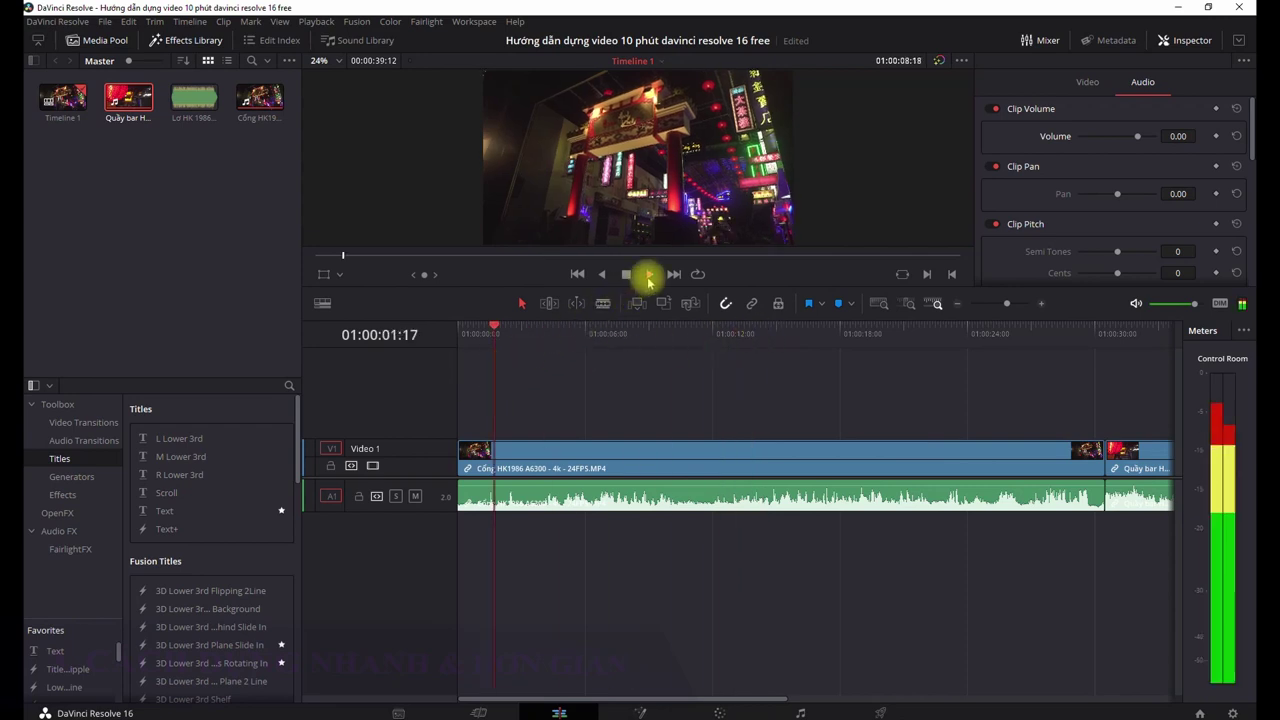
- Preview the edit with Play, Stop, Play Reverse and Space-bar playback
{"action": "left_click", "coordinate": [649, 274]}
{"action": "left_click", "coordinate": [626, 274]}
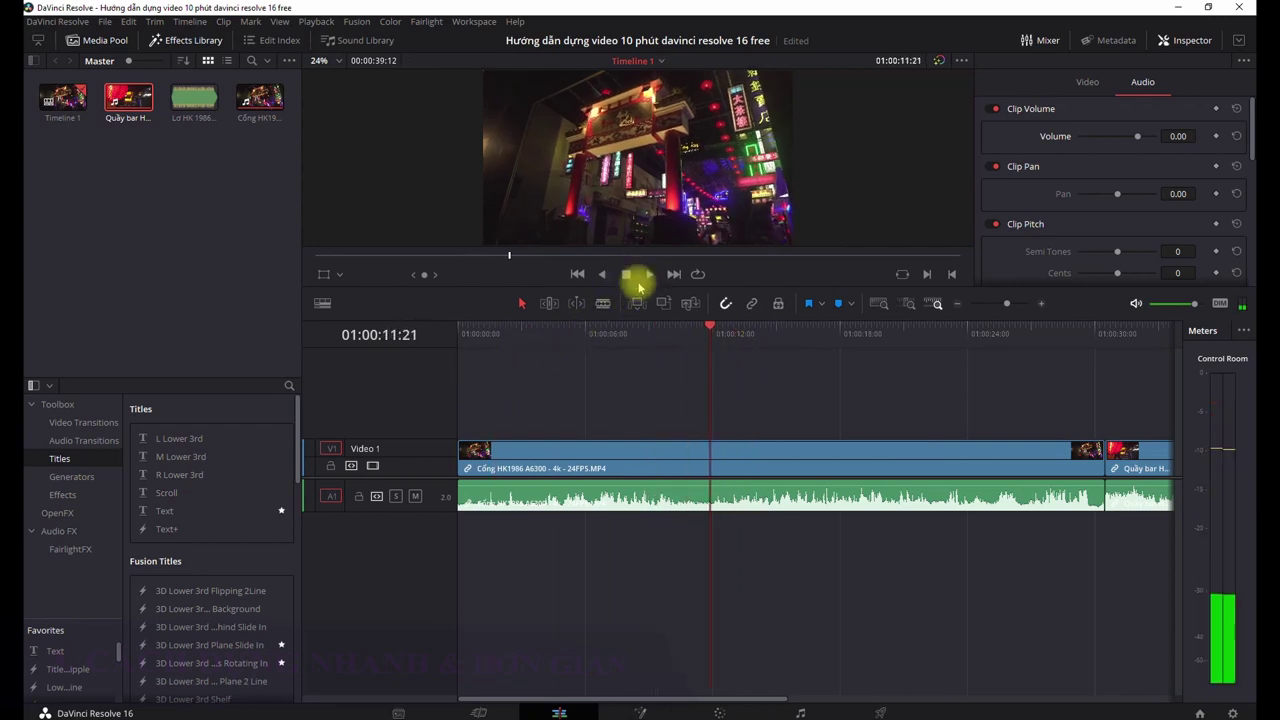
{"action": "left_click", "coordinate": [601, 274]}
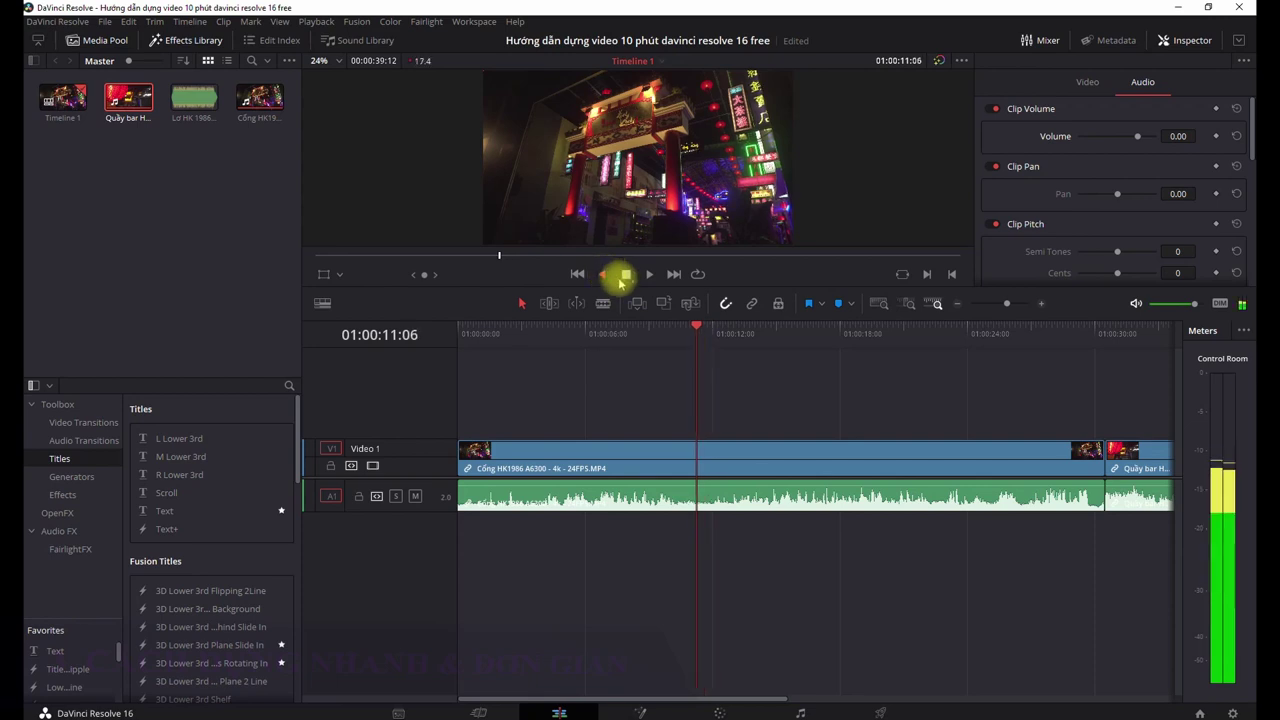
{"action": "left_click", "coordinate": [649, 274]}
{"action": "key", "text": "space"}
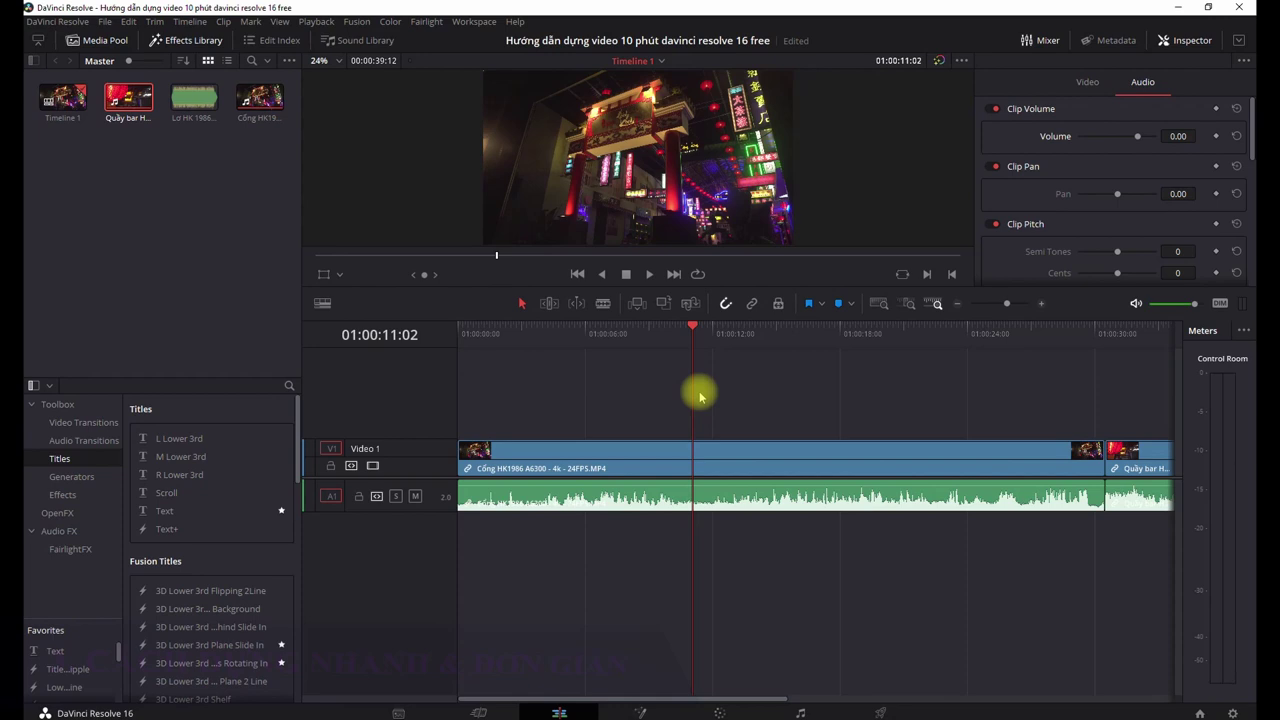
{"action": "key", "text": "space"}
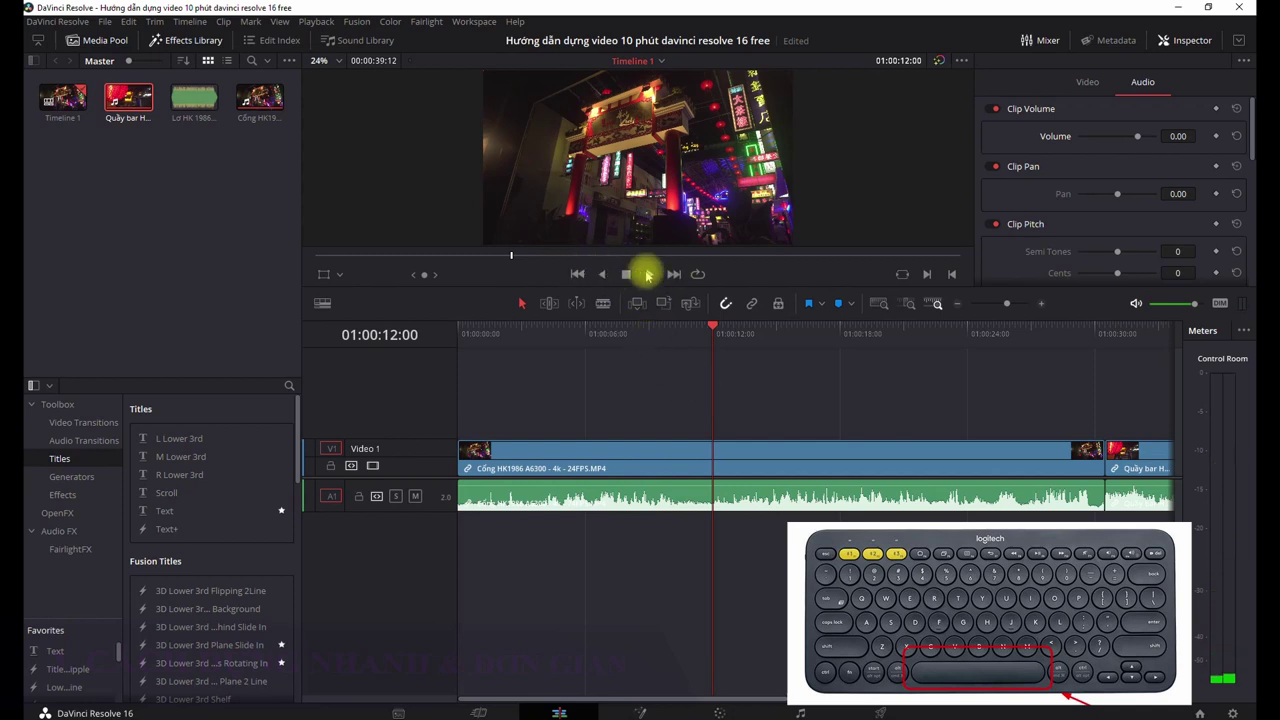
- Scrub the playhead forward from 01:00:13:00 to 01:00:22:21 inside Cổng HK1986
{"action": "scroll", "coordinate": [730, 380], "scroll_direction": "right", "scroll_amount": 2}
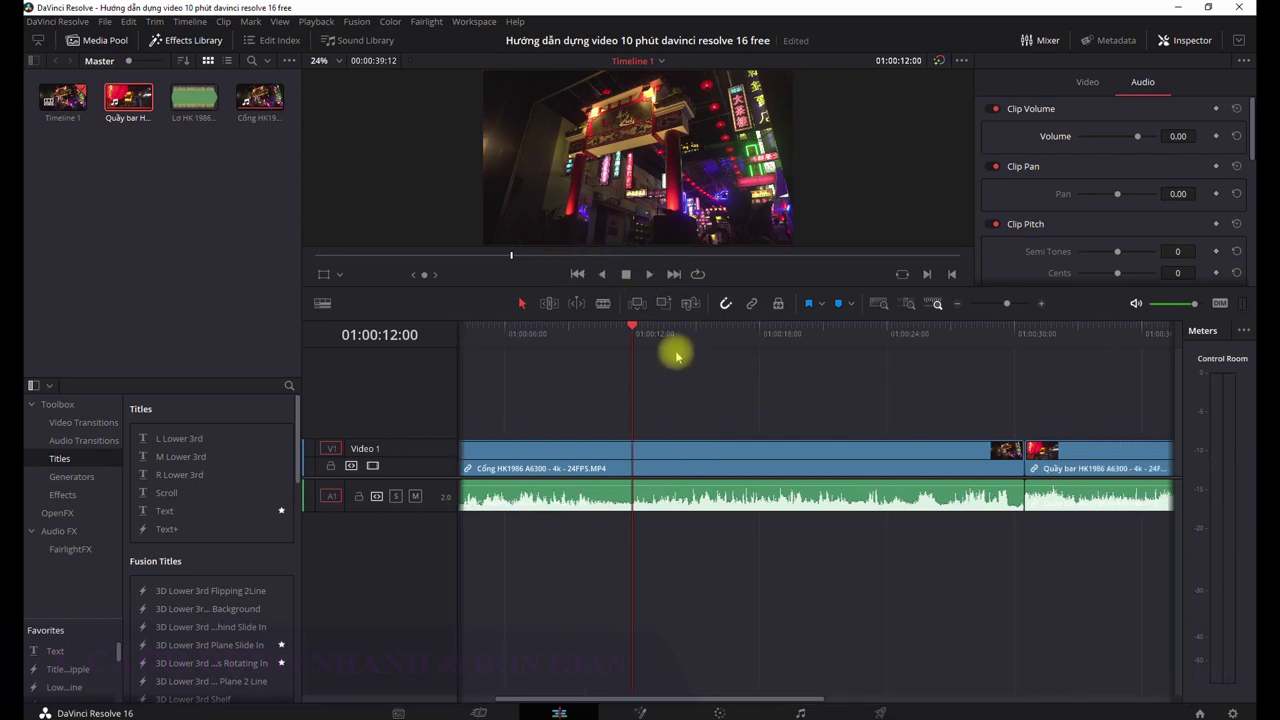
{"action": "left_click_drag", "start_coordinate": [631, 331], "coordinate": [654, 331]}
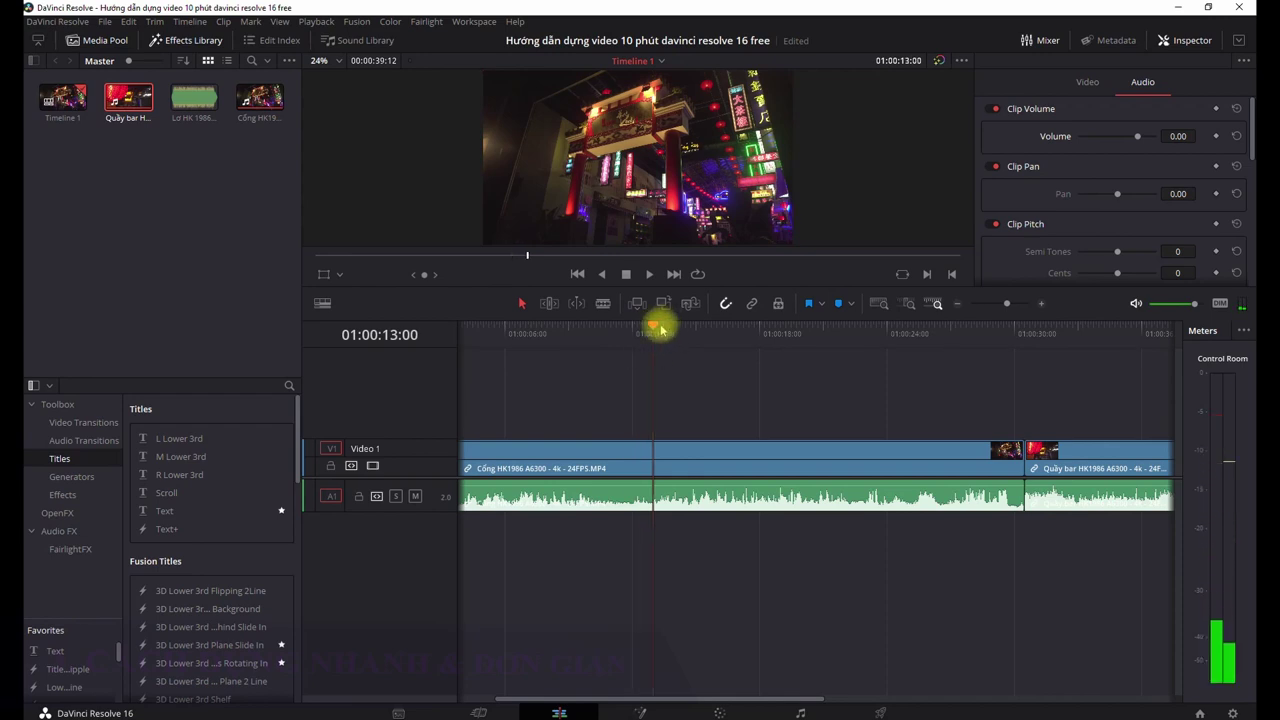
{"action": "mouse_move", "coordinate": [654, 331]}
{"action": "left_mouse_down"}
{"action": "mouse_move", "coordinate": [977, 343]}
{"action": "mouse_move", "coordinate": [1070, 372]}
{"action": "mouse_move", "coordinate": [859, 404]}
{"action": "left_mouse_up"}
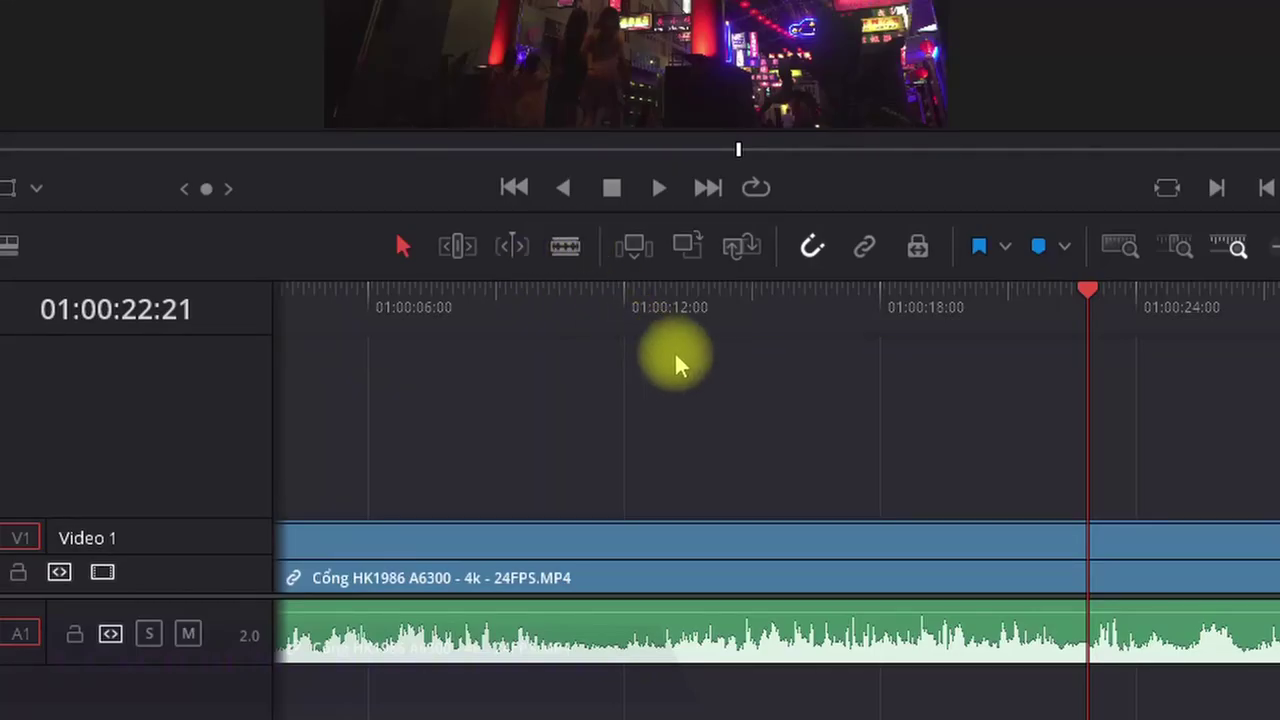
- Try Blade mode and a Ctrl+B split at 01:00:22:21, then undo the split
{"action": "key", "text": "b"}
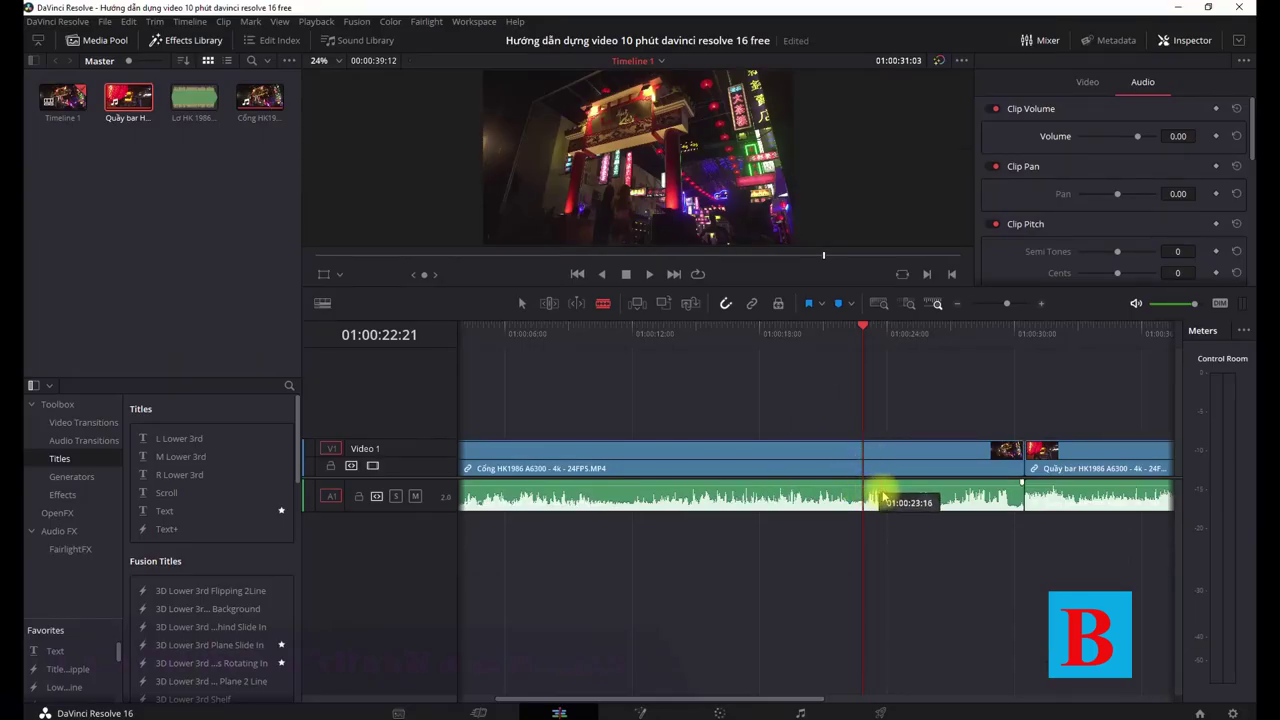
{"action": "key", "text": "a"}
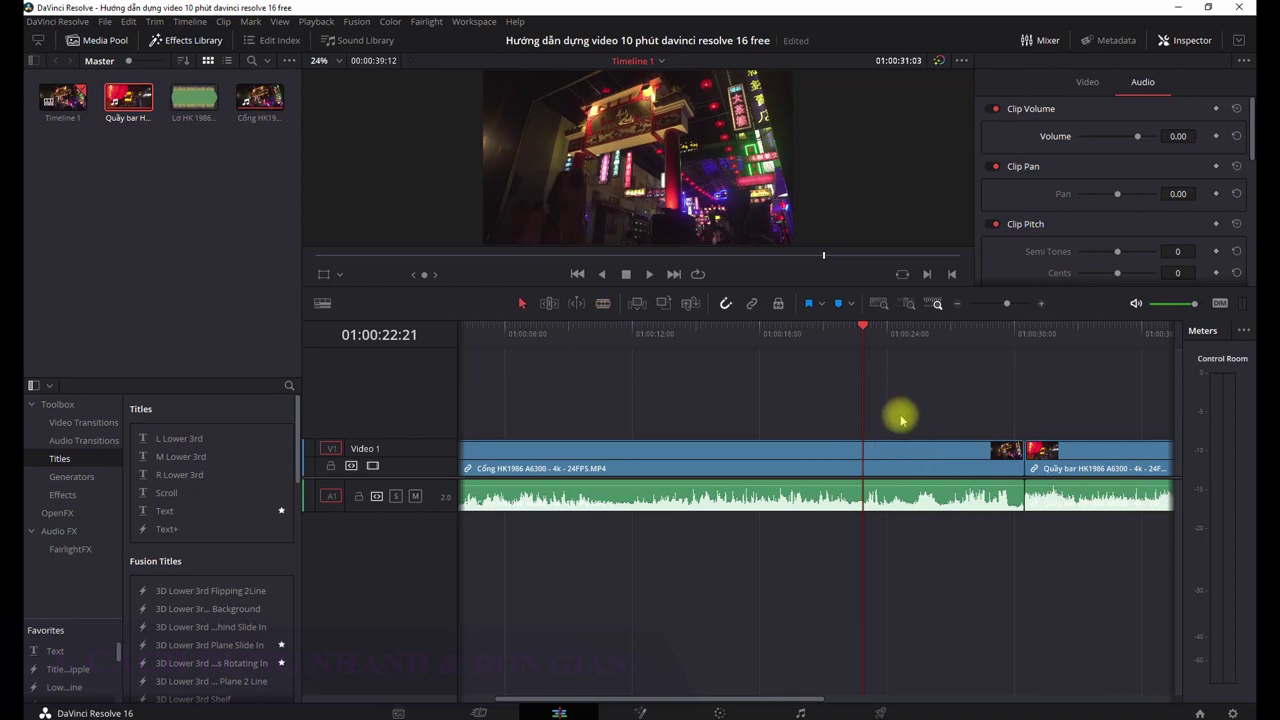
{"action": "key", "text": "ctrl+b"}
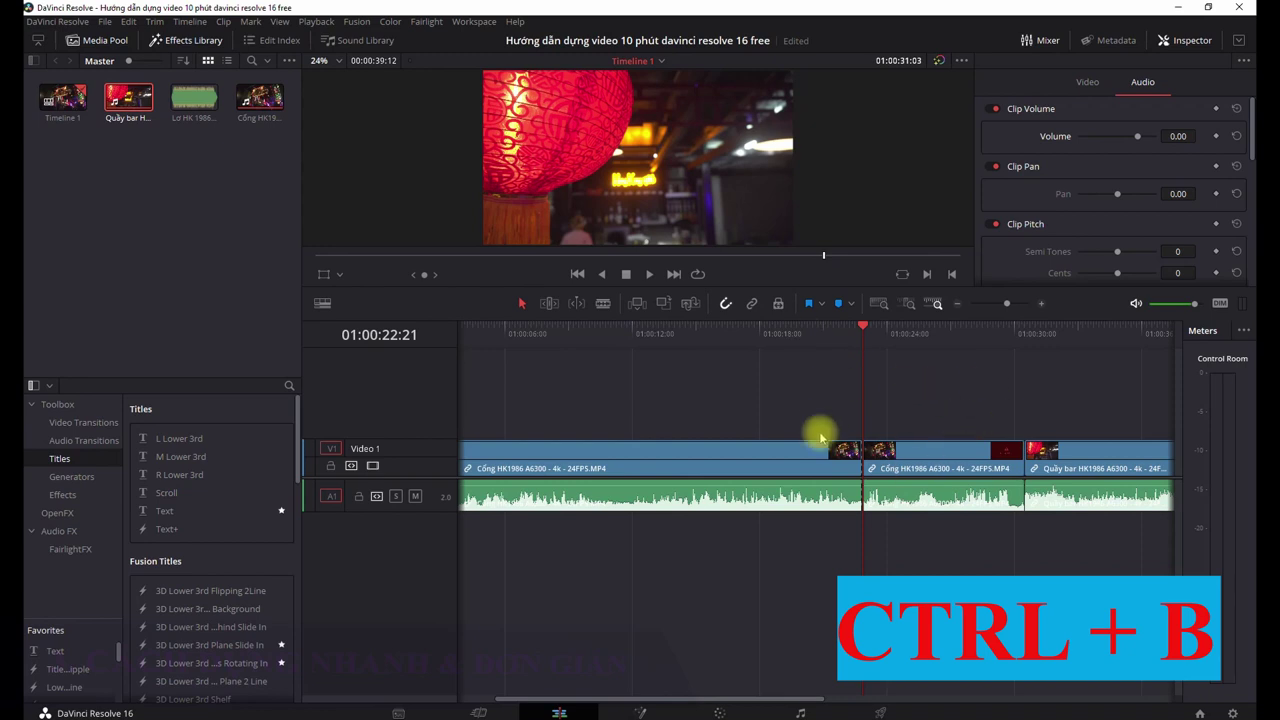
{"action": "key", "text": "ctrl+z"}
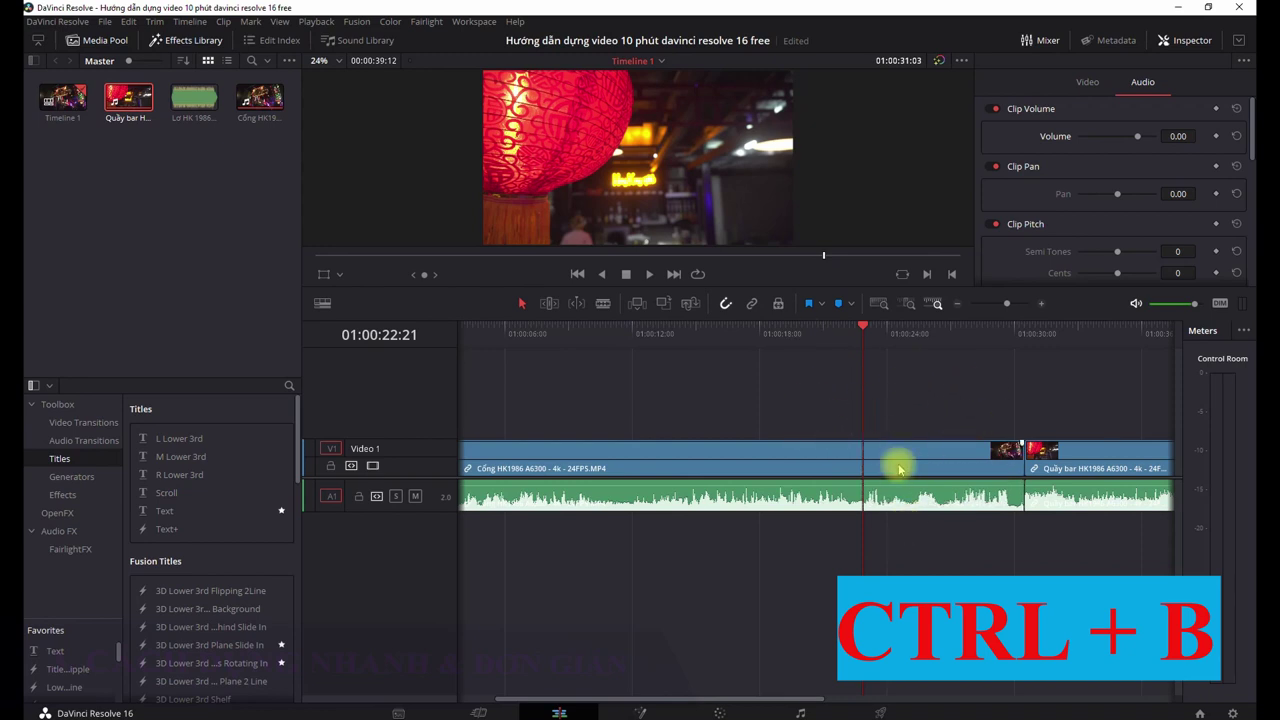
- Split Cổng HK1986's audio and video at the 01:00:22:21 playhead
{"action": "left_click", "coordinate": [899, 465]}
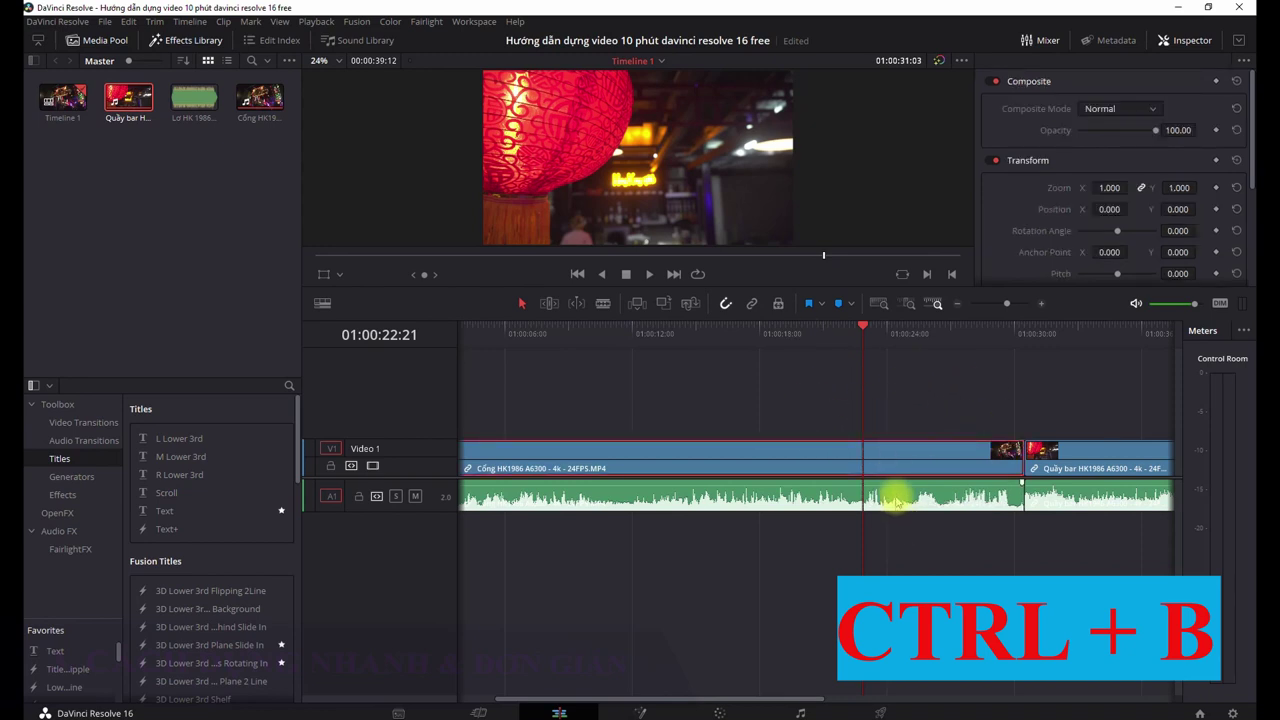
{"action": "left_click", "coordinate": [897, 498]}
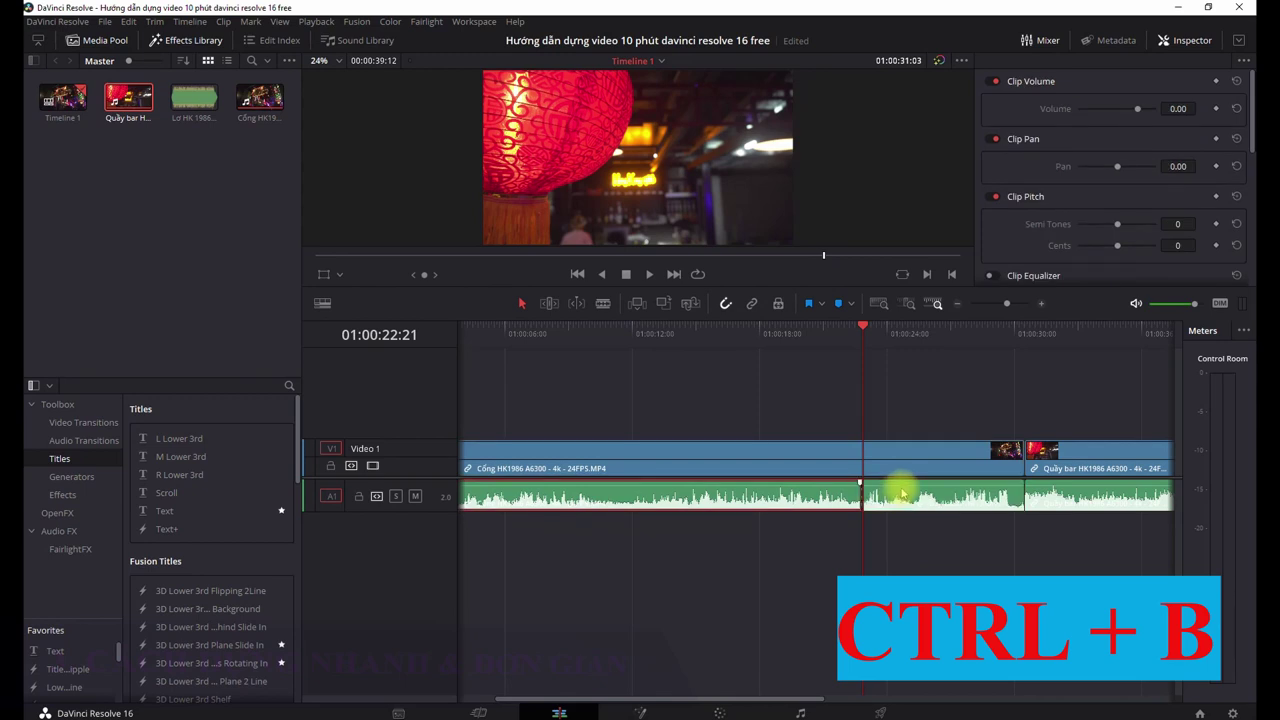
{"action": "key", "text": "ctrl+b"}
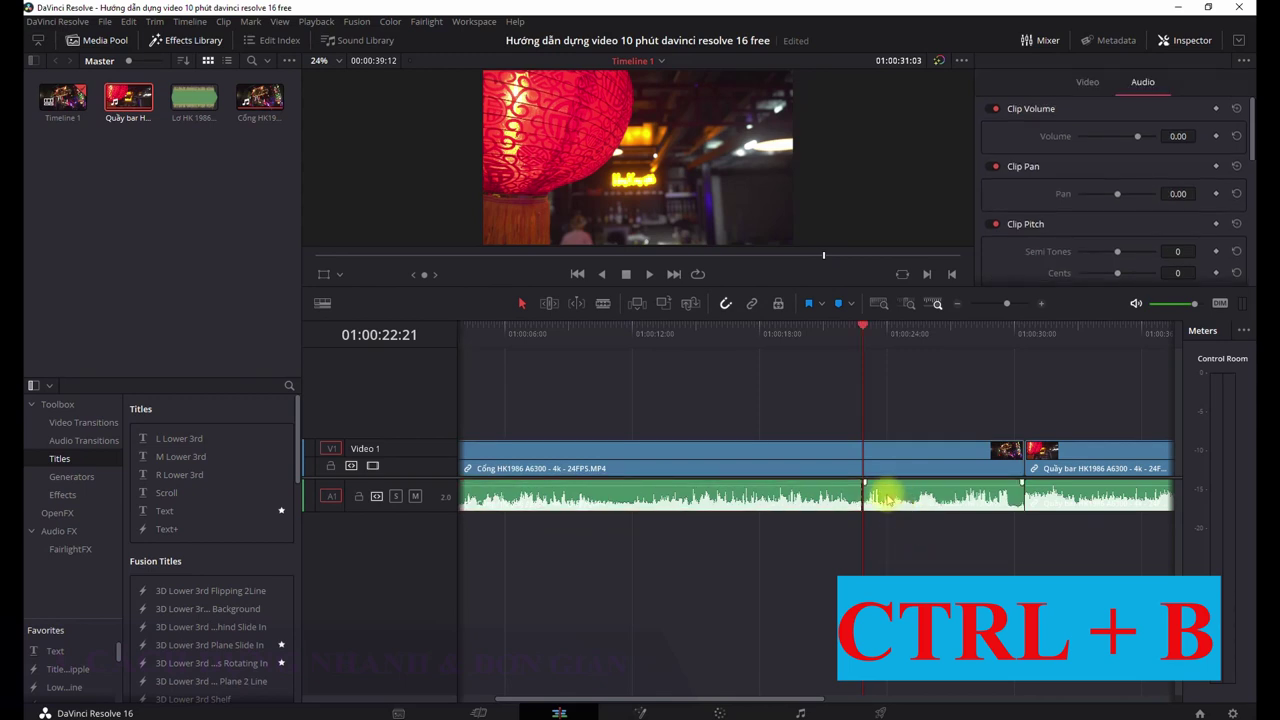
{"action": "left_click", "coordinate": [918, 483]}
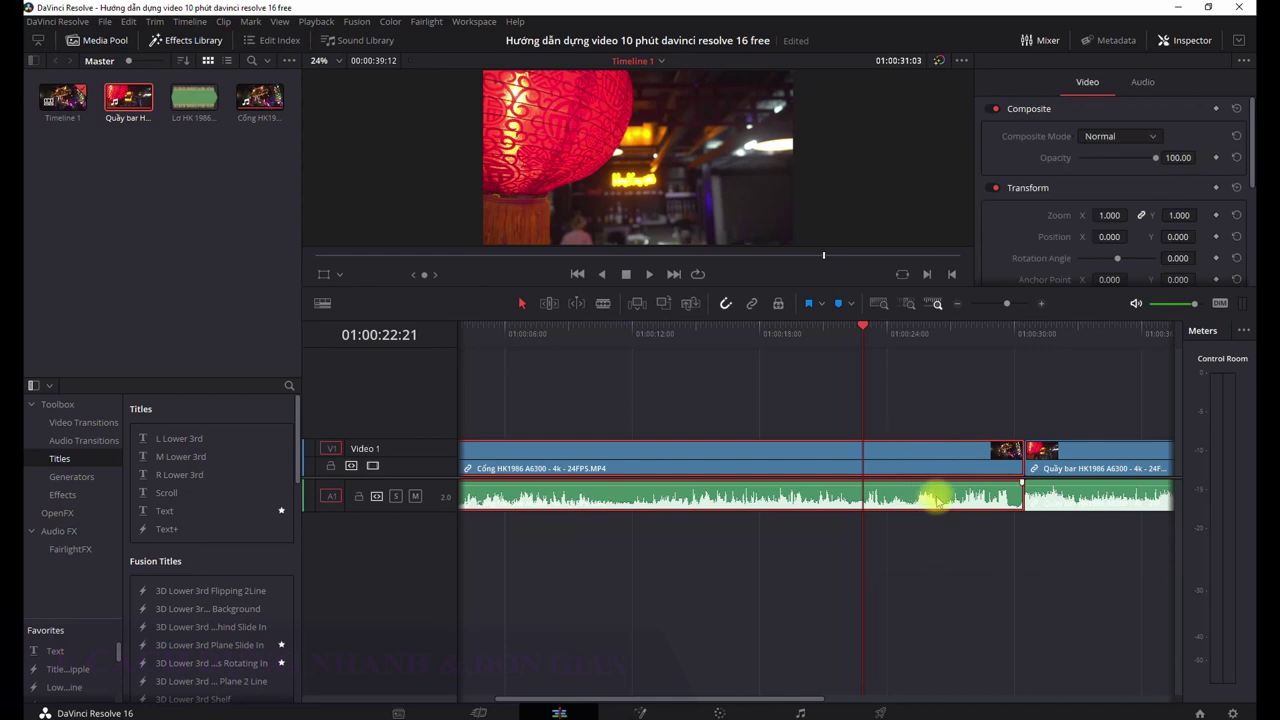
{"action": "key", "text": "ctrl+b"}
- Select the tail piece's video and audio and ripple-delete it so Quầy bar follows directly
{"action": "left_click", "coordinate": [931, 429]}
{"action": "left_click", "coordinate": [938, 470]}
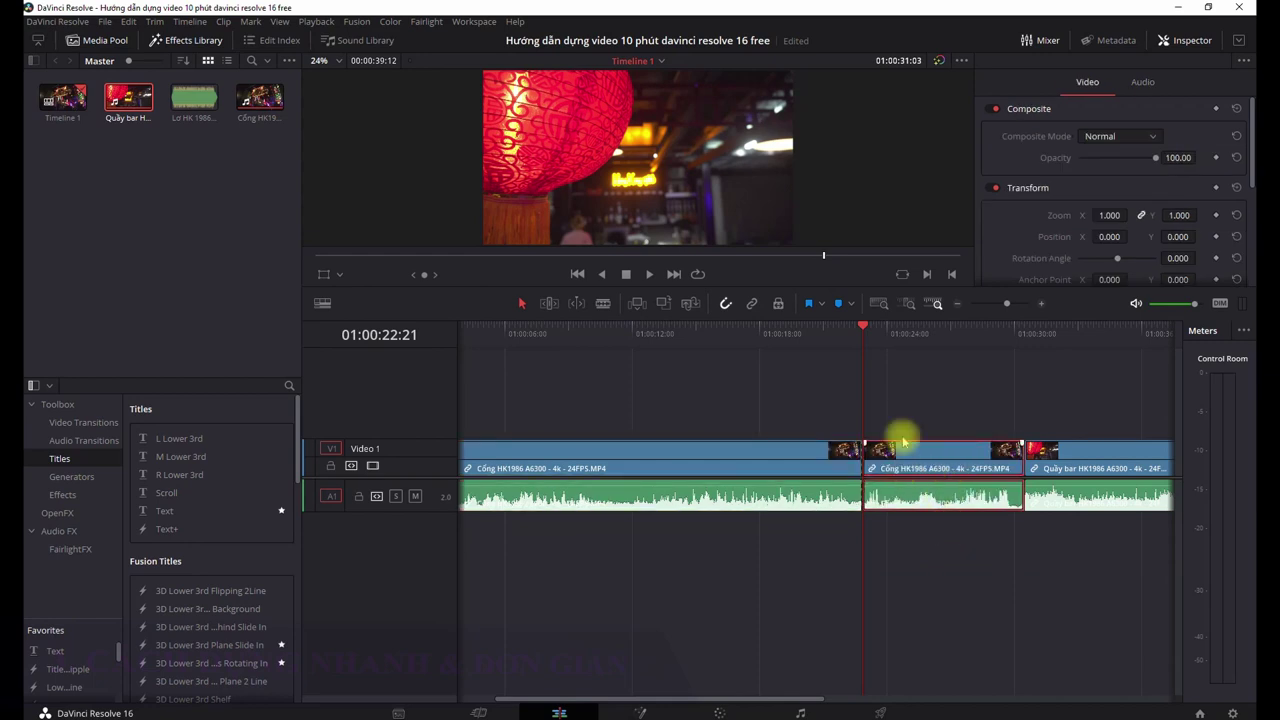
{"action": "left_click_drag", "start_coordinate": [863, 331], "coordinate": [918, 378]}
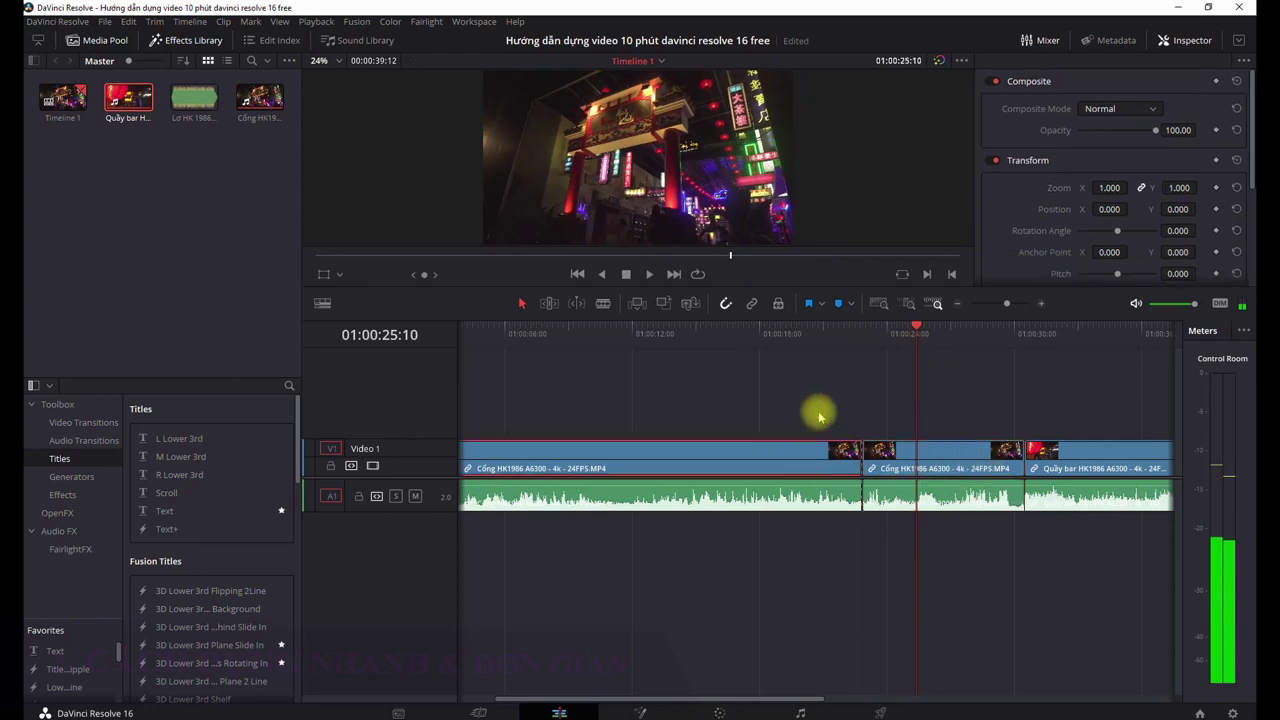
{"action": "left_click", "coordinate": [967, 470]}
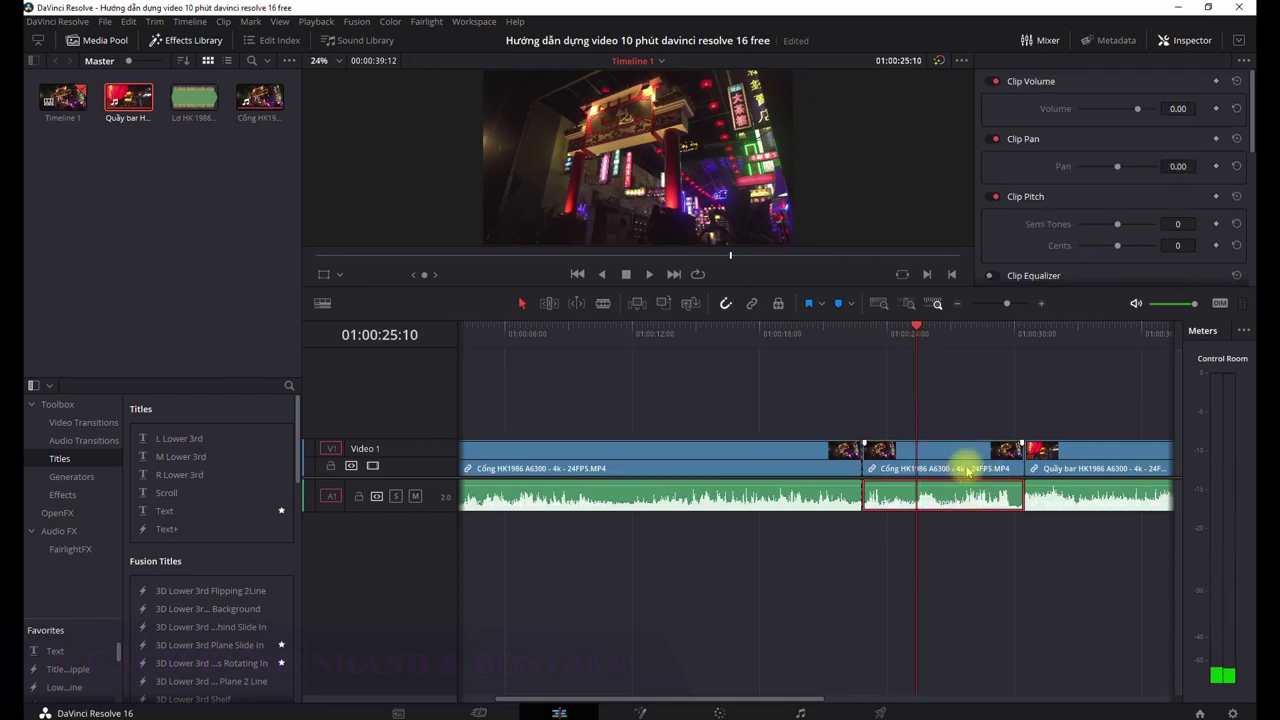
{"action": "left_click", "coordinate": [967, 470]}
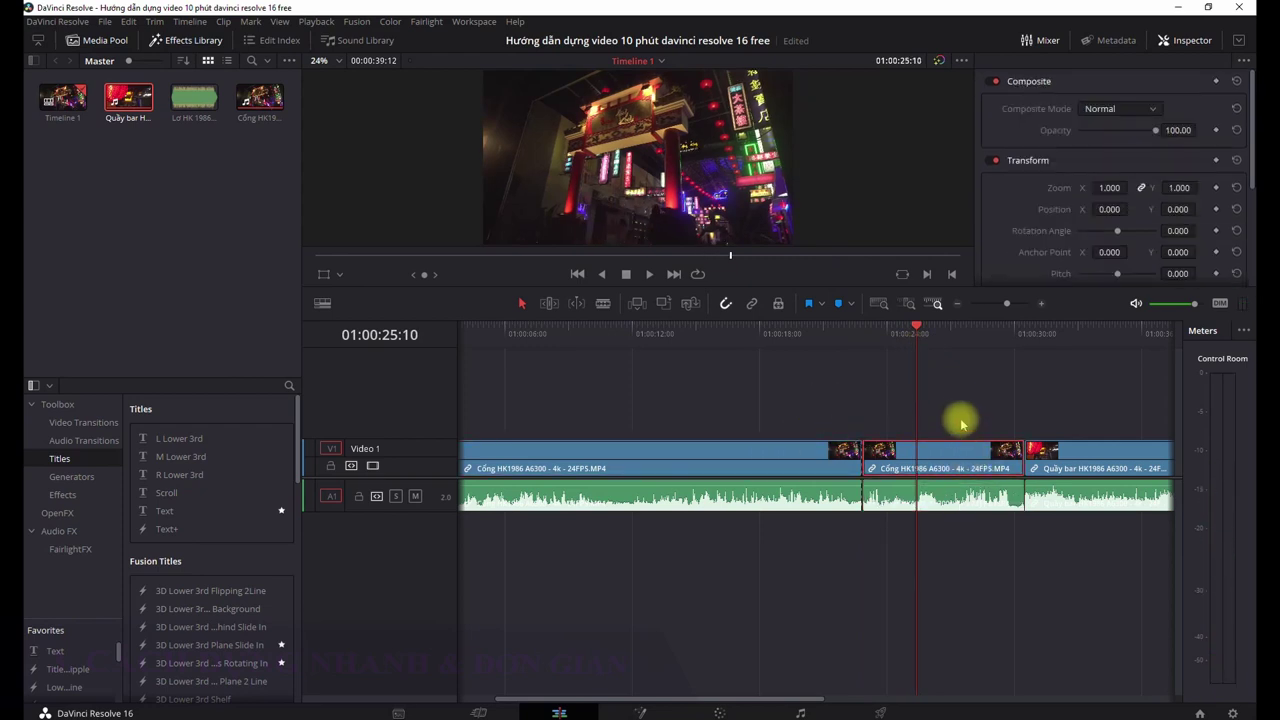
{"action": "key", "text": "Delete"}
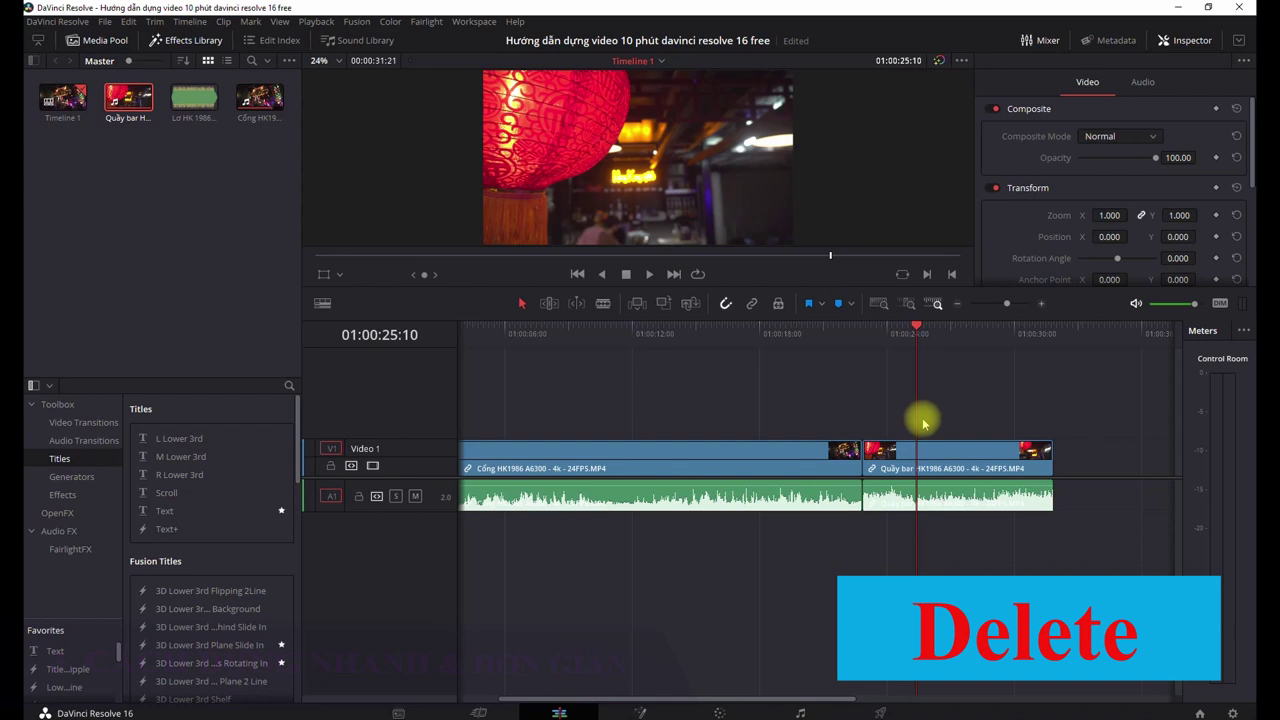
- Undo the ripple delete to restore the Cổng HK1986 tail, playhead at 01:00:26:09
{"action": "left_click", "coordinate": [833, 330]}
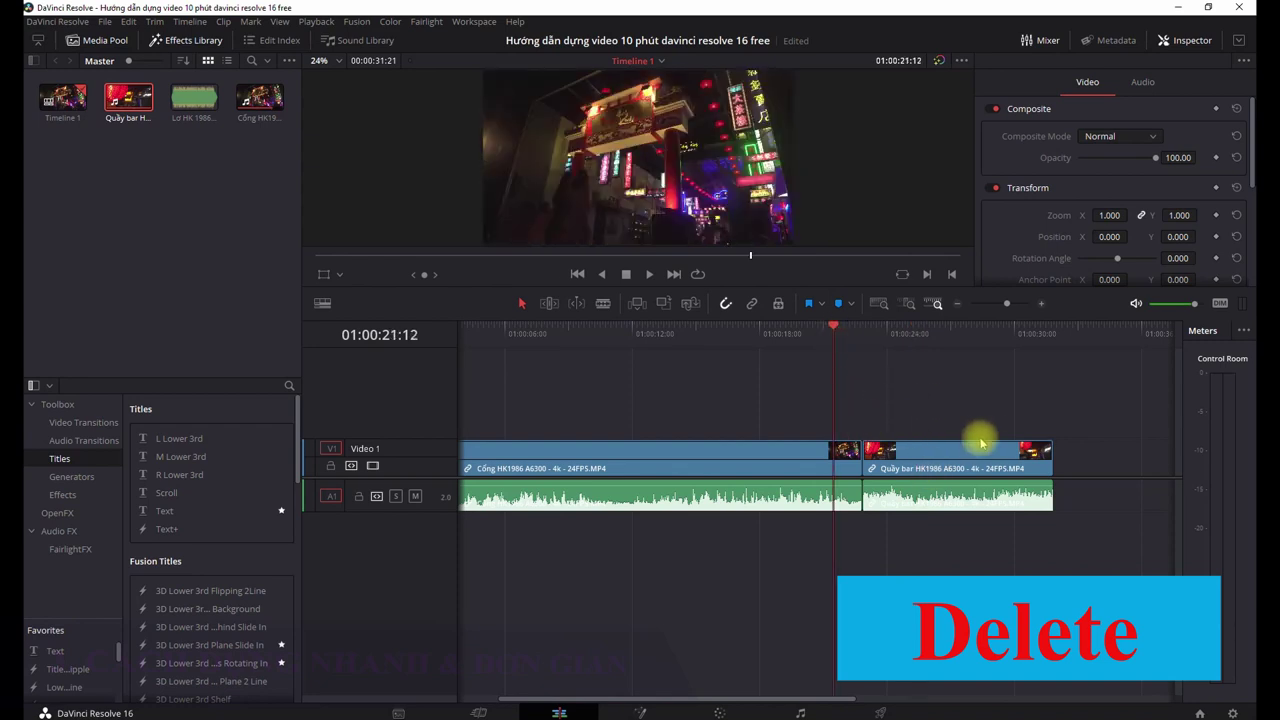
{"action": "key", "text": "ctrl+z"}
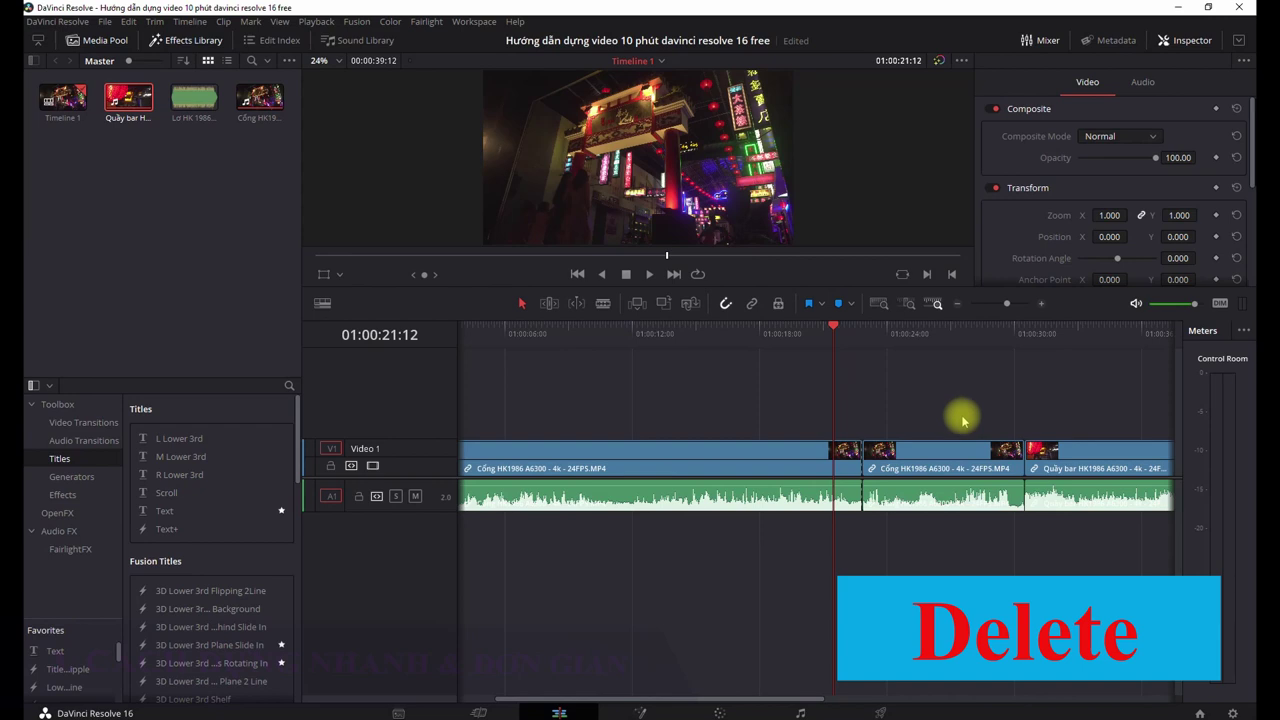
{"action": "left_click", "coordinate": [937, 330]}
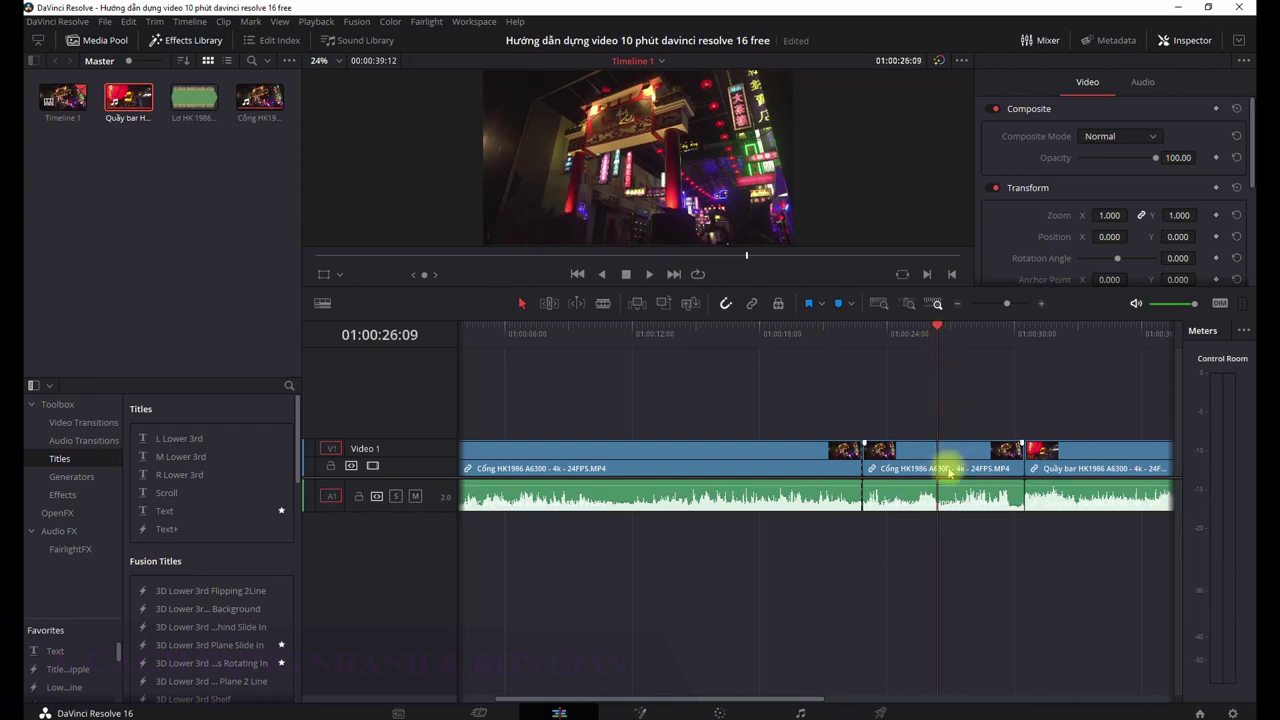
{"action": "key", "text": "BackSpace"}
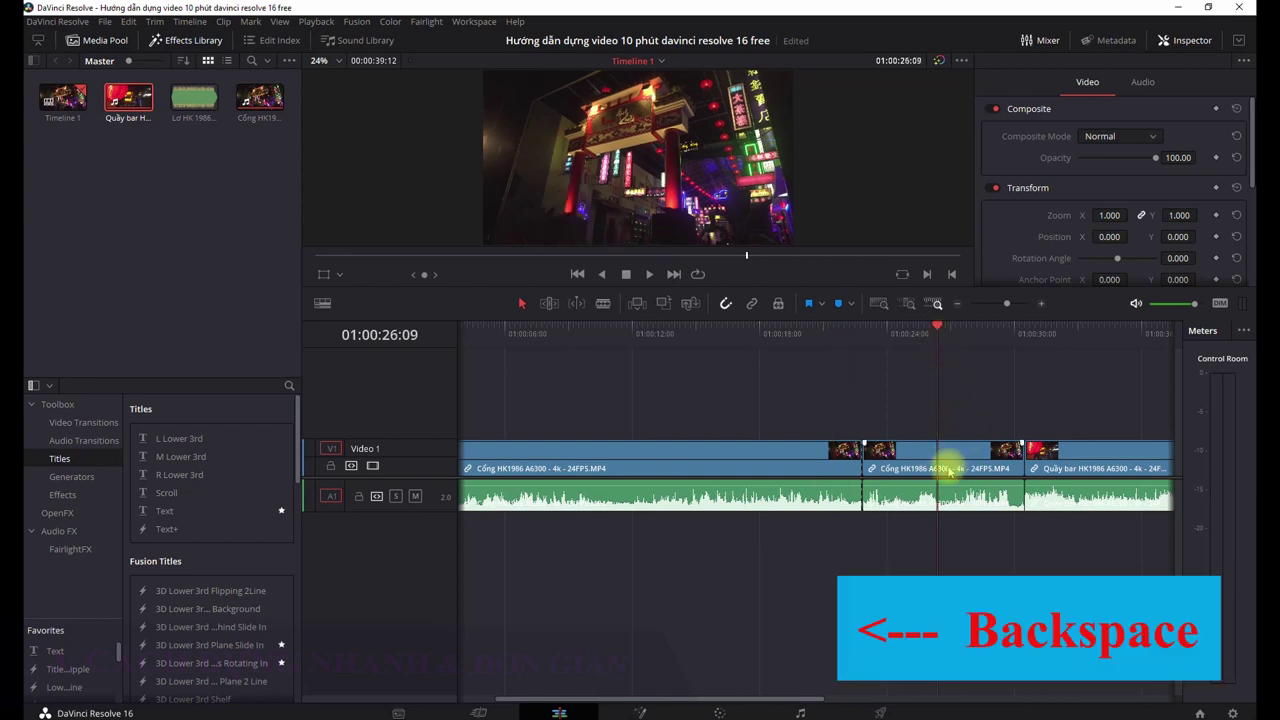
- Lift the tail video leaving a gap, then add and remove a Quầy bar copy on V2/A2
{"action": "key", "text": "BackSpace"}
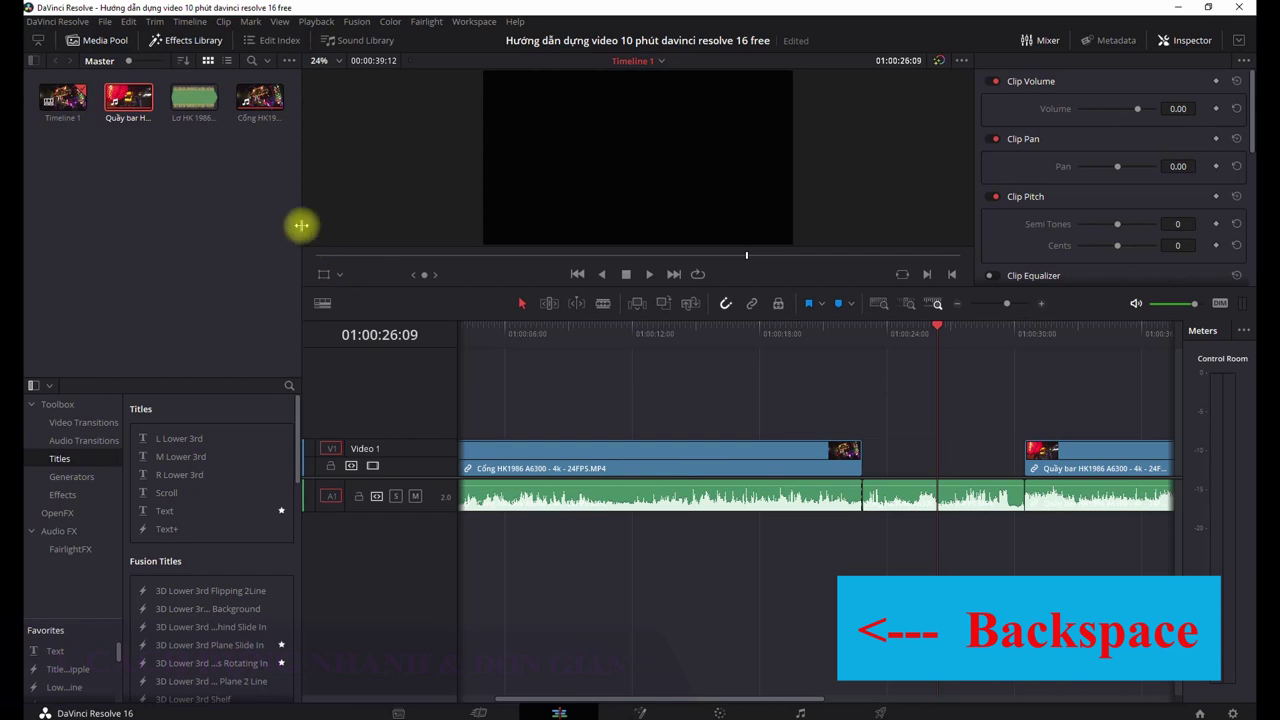
{"action": "left_click_drag", "start_coordinate": [128, 97], "coordinate": [862, 416]}
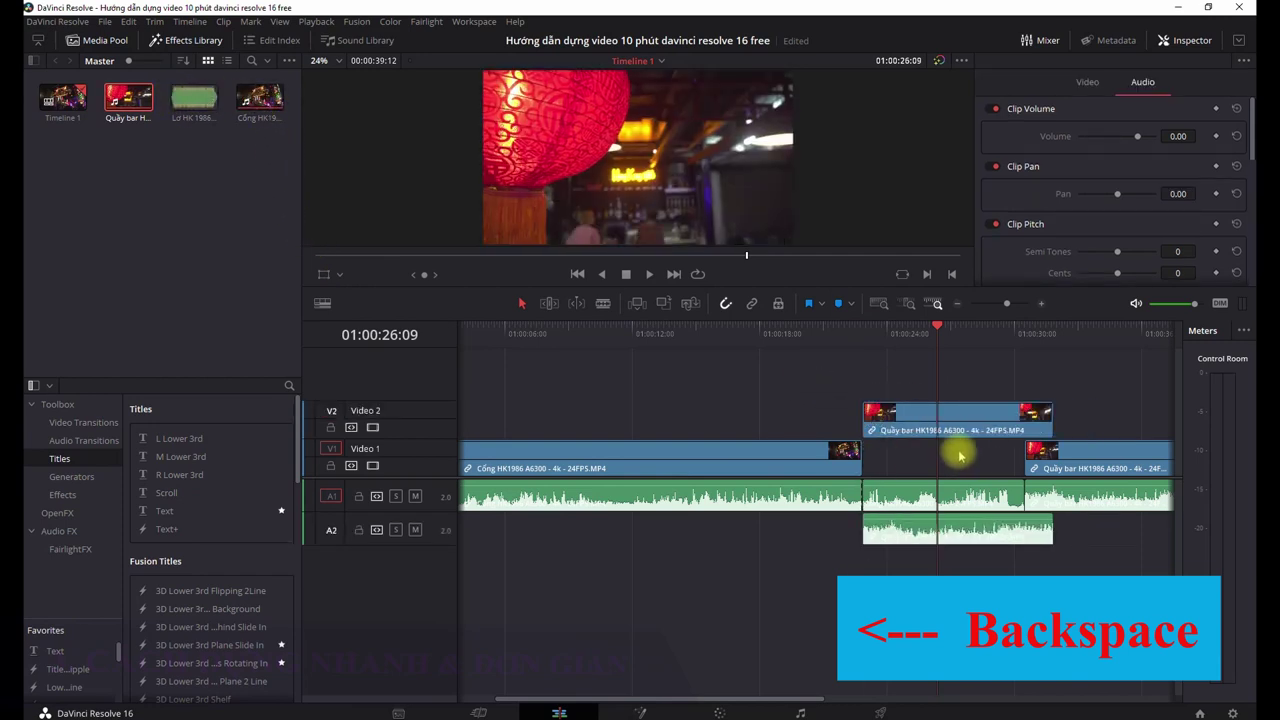
{"action": "left_click", "coordinate": [972, 431]}
{"action": "key", "text": "BackSpace"}
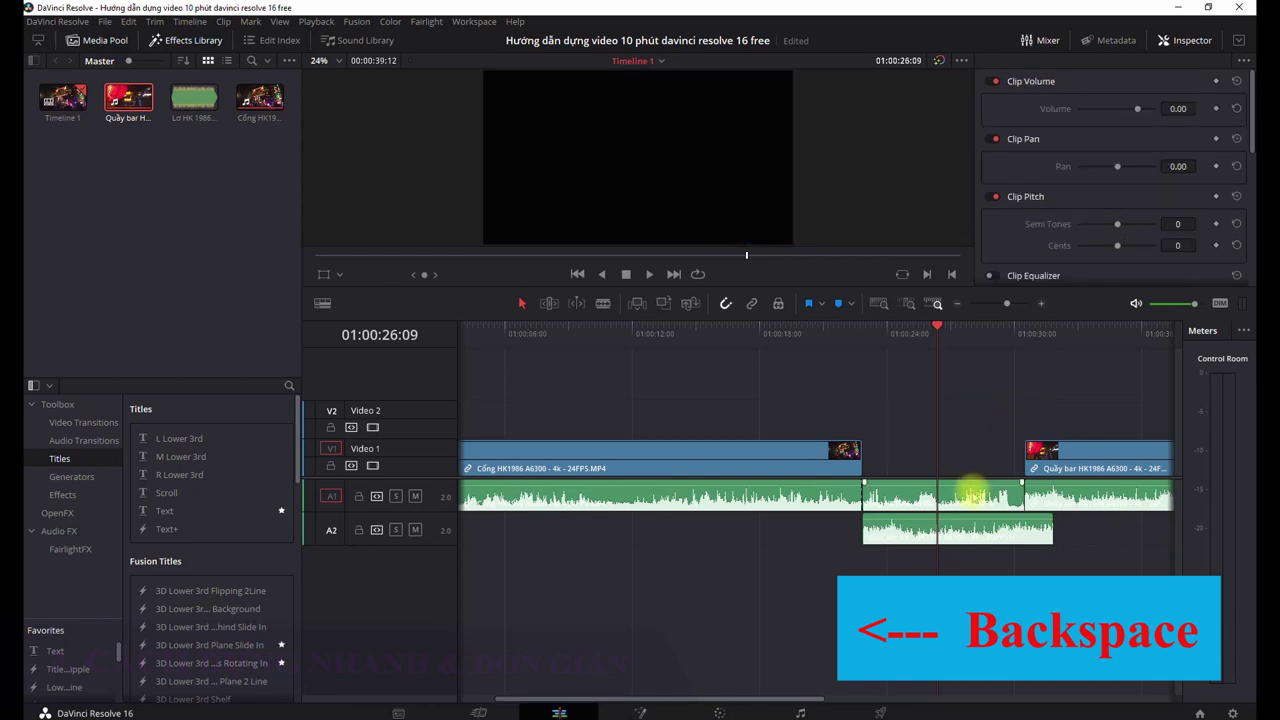
{"action": "left_click", "coordinate": [971, 524]}
{"action": "key", "text": "BackSpace"}
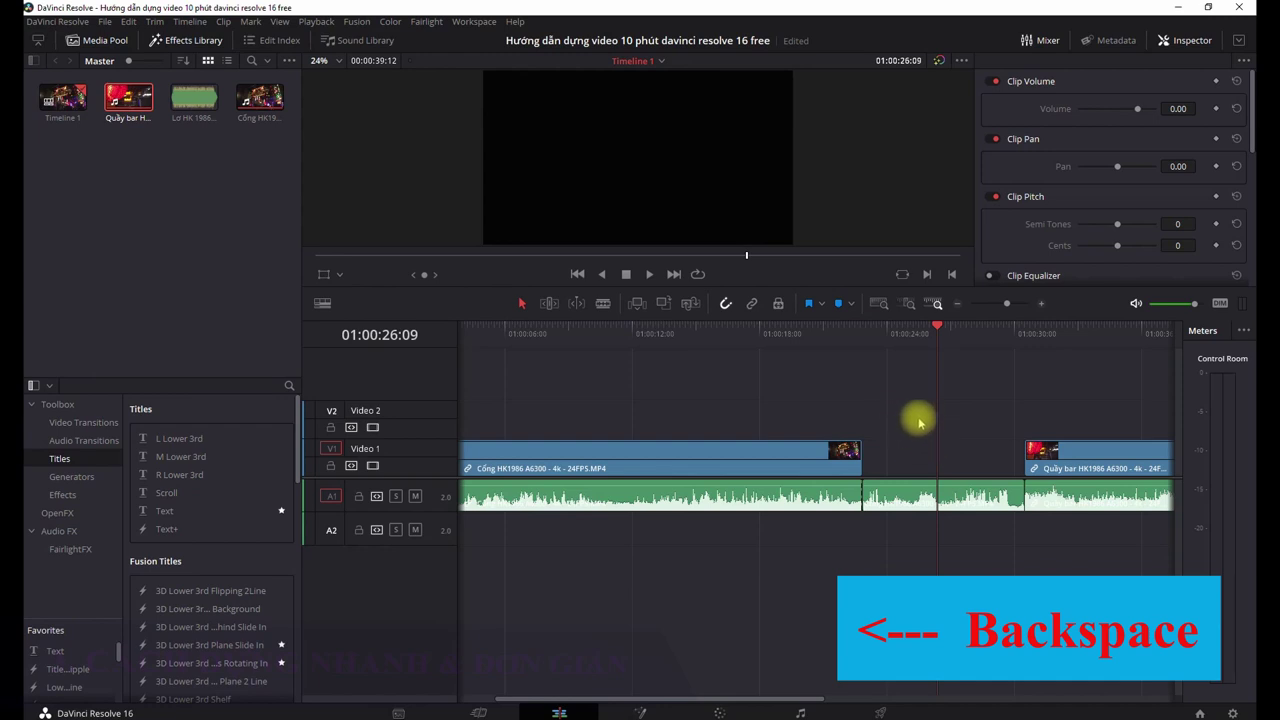
- Select the gate clip's video and audio parts and park the playhead at 01:00:13:10
{"action": "left_click", "coordinate": [798, 488]}
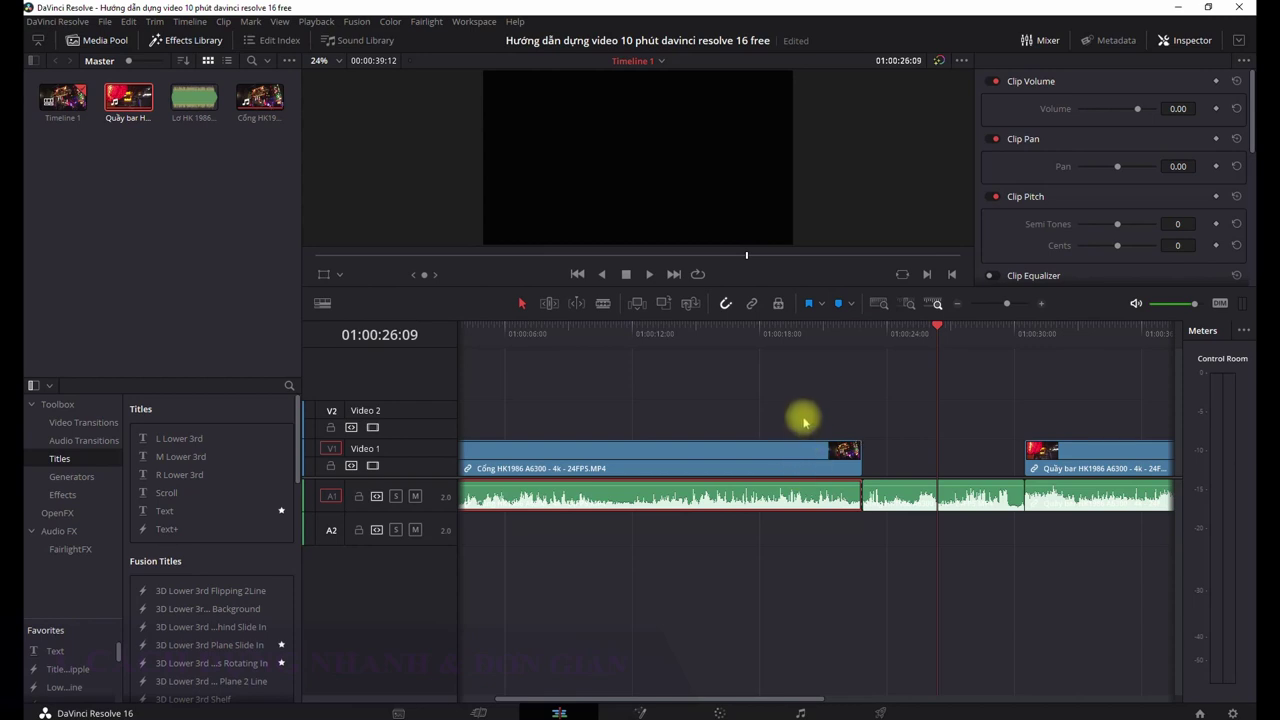
{"action": "left_click", "coordinate": [751, 452]}
{"action": "left_click", "coordinate": [751, 507]}
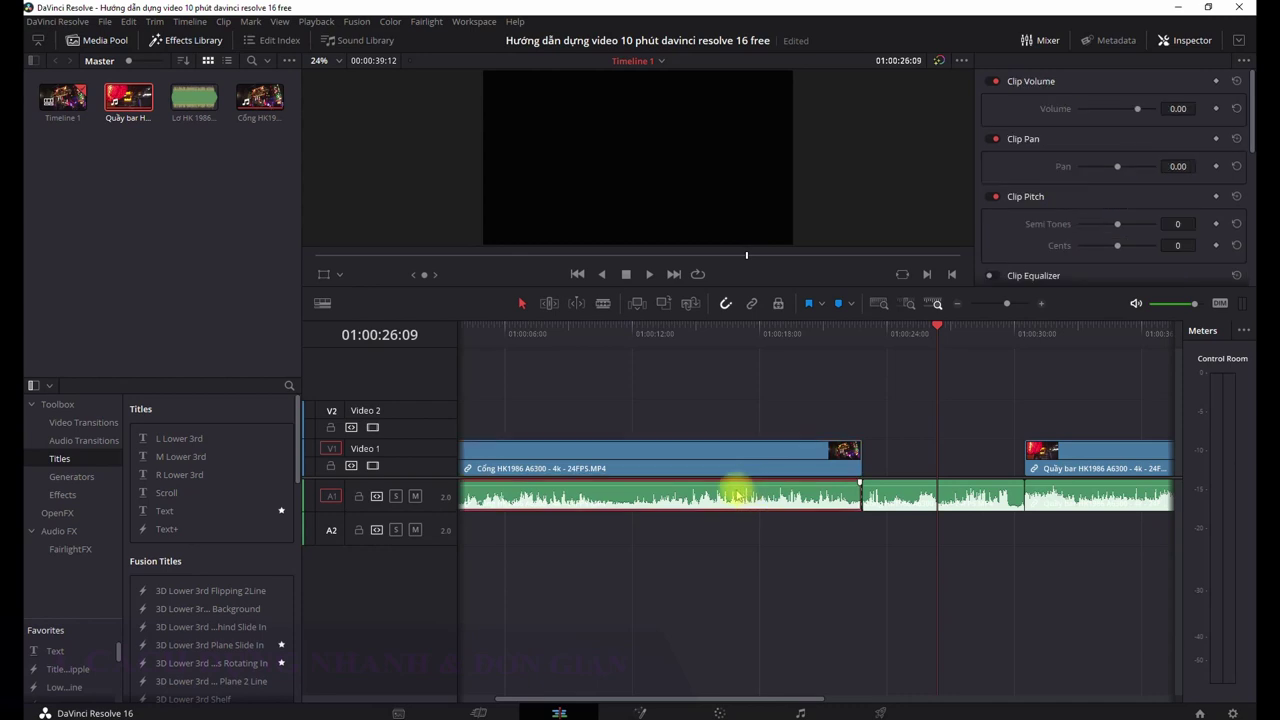
{"action": "left_click", "coordinate": [661, 338]}
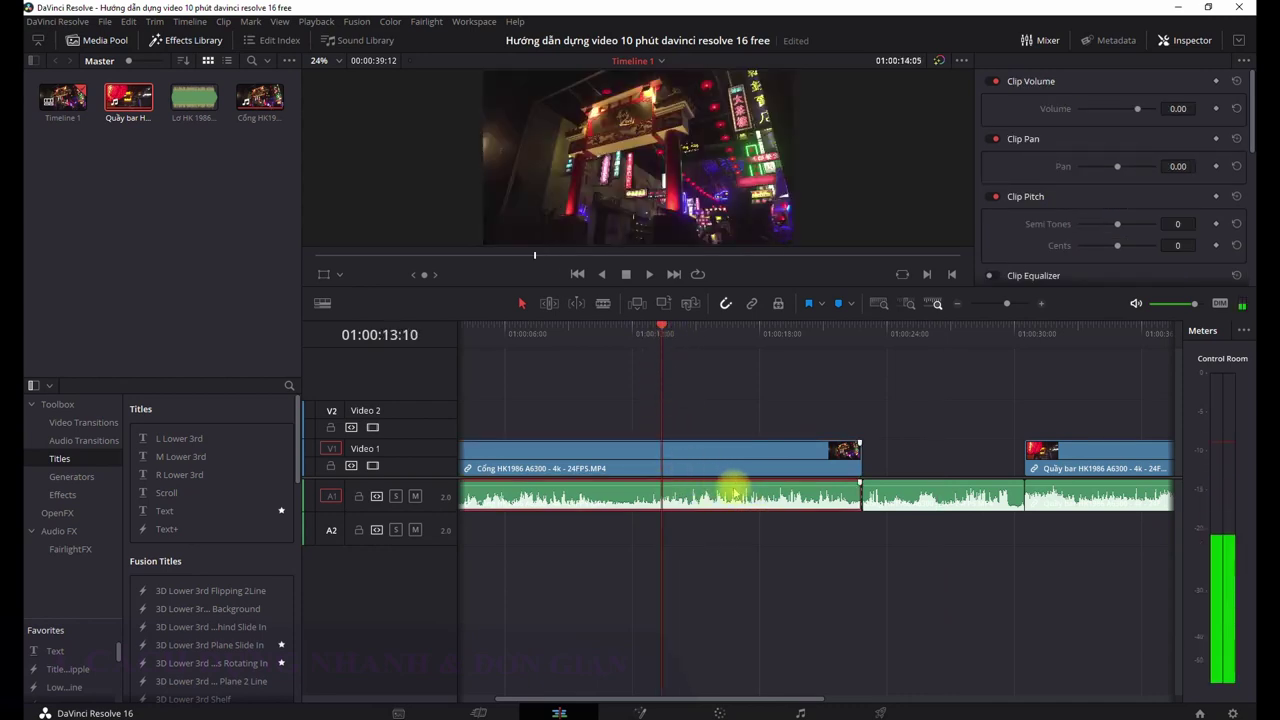
{"action": "left_click_drag", "start_coordinate": [657, 443], "coordinate": [733, 452]}
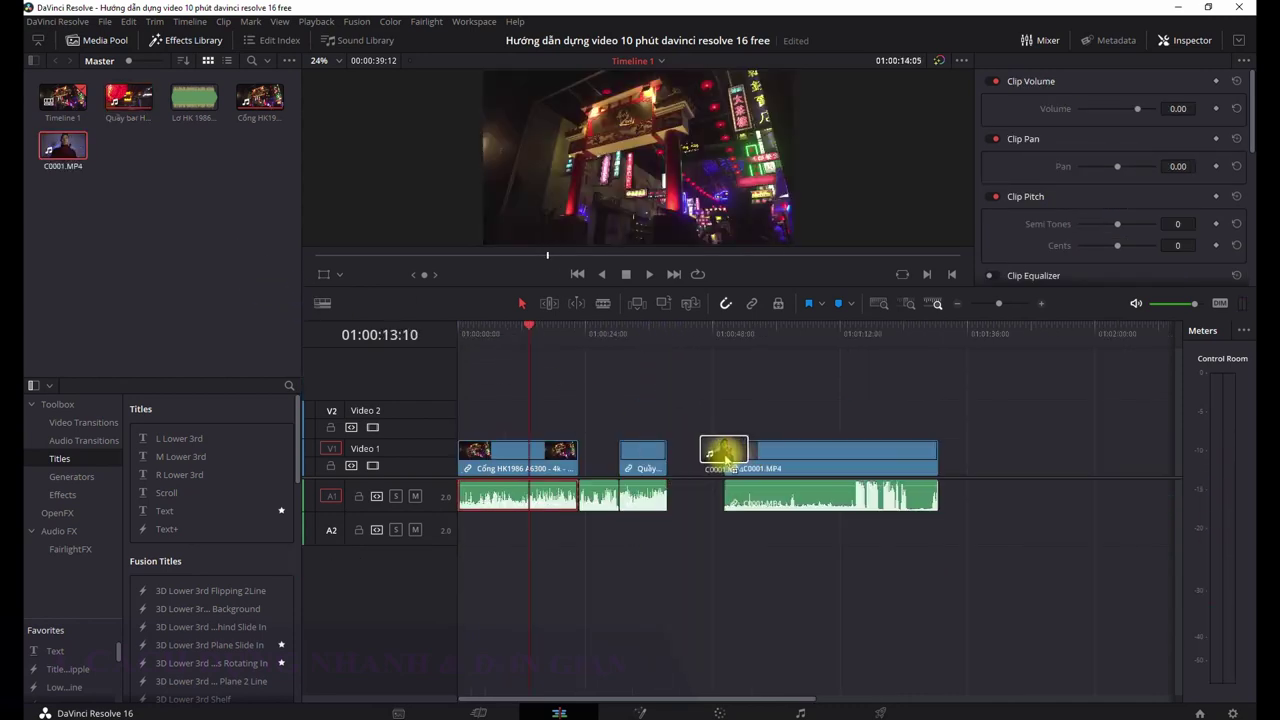
{"action": "left_click", "coordinate": [770, 328]}
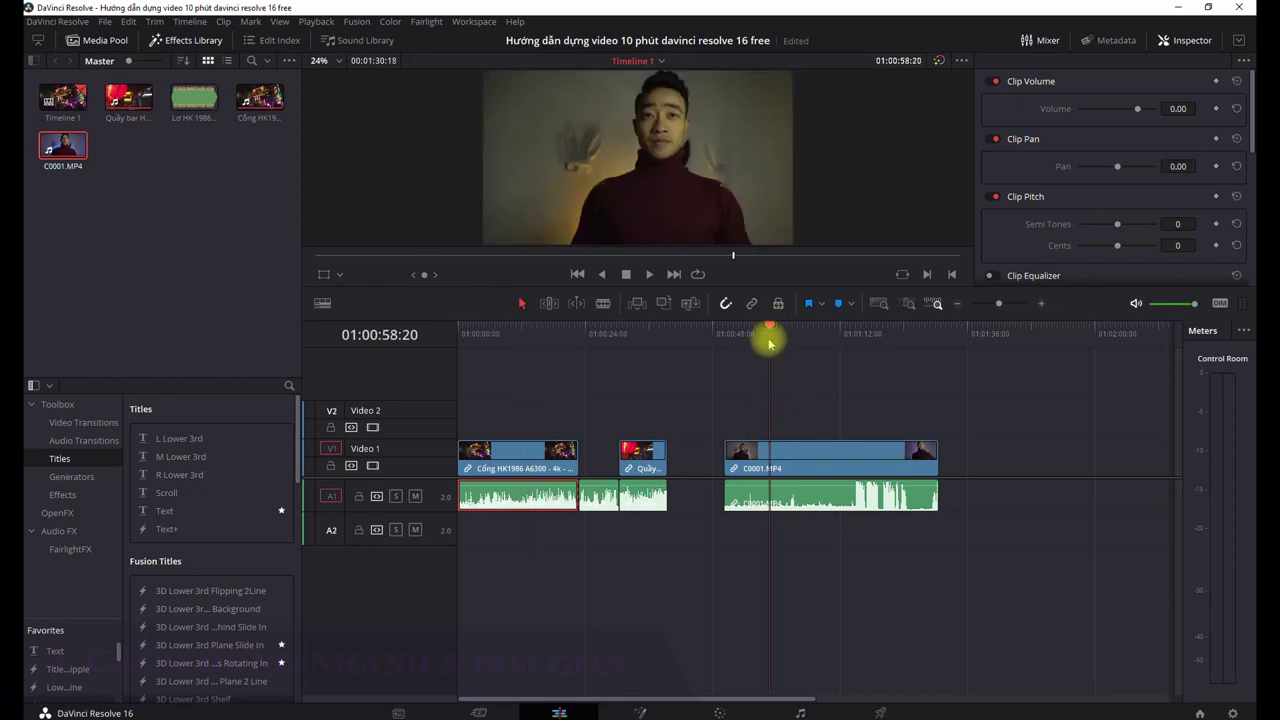
{"action": "left_click_drag", "start_coordinate": [774, 333], "coordinate": [886, 337]}
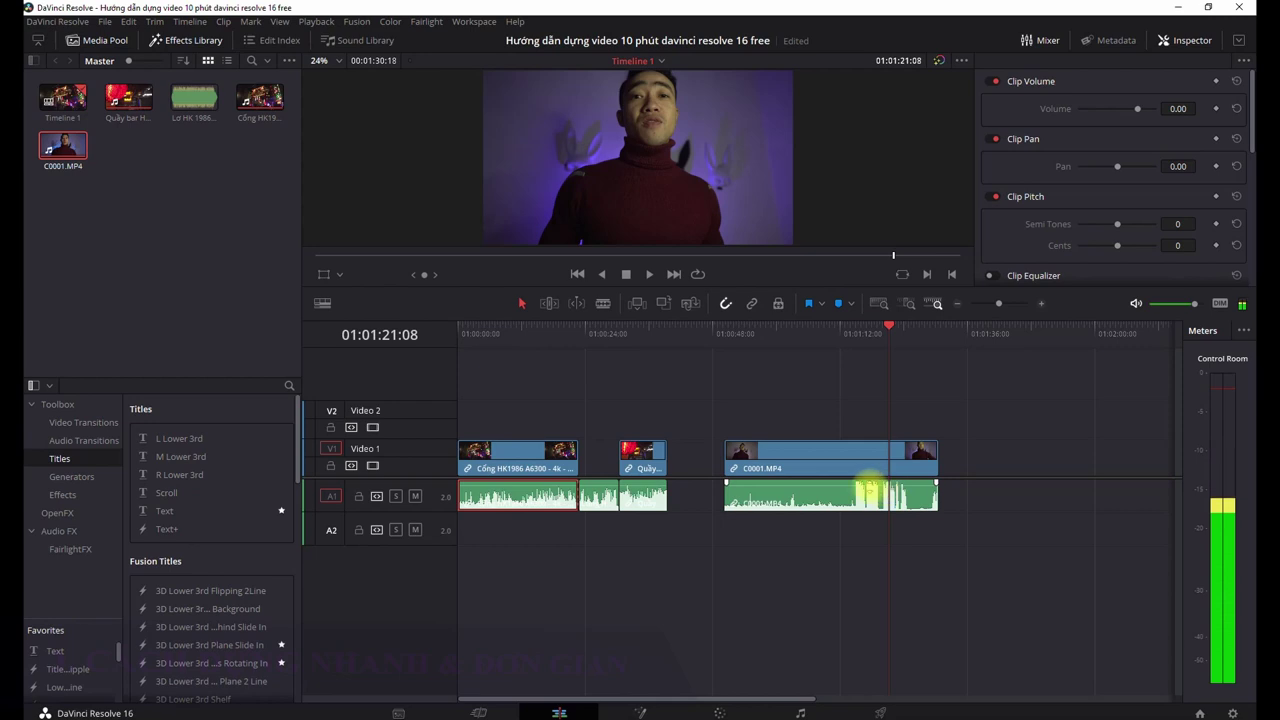
{"action": "left_click", "coordinate": [844, 340]}
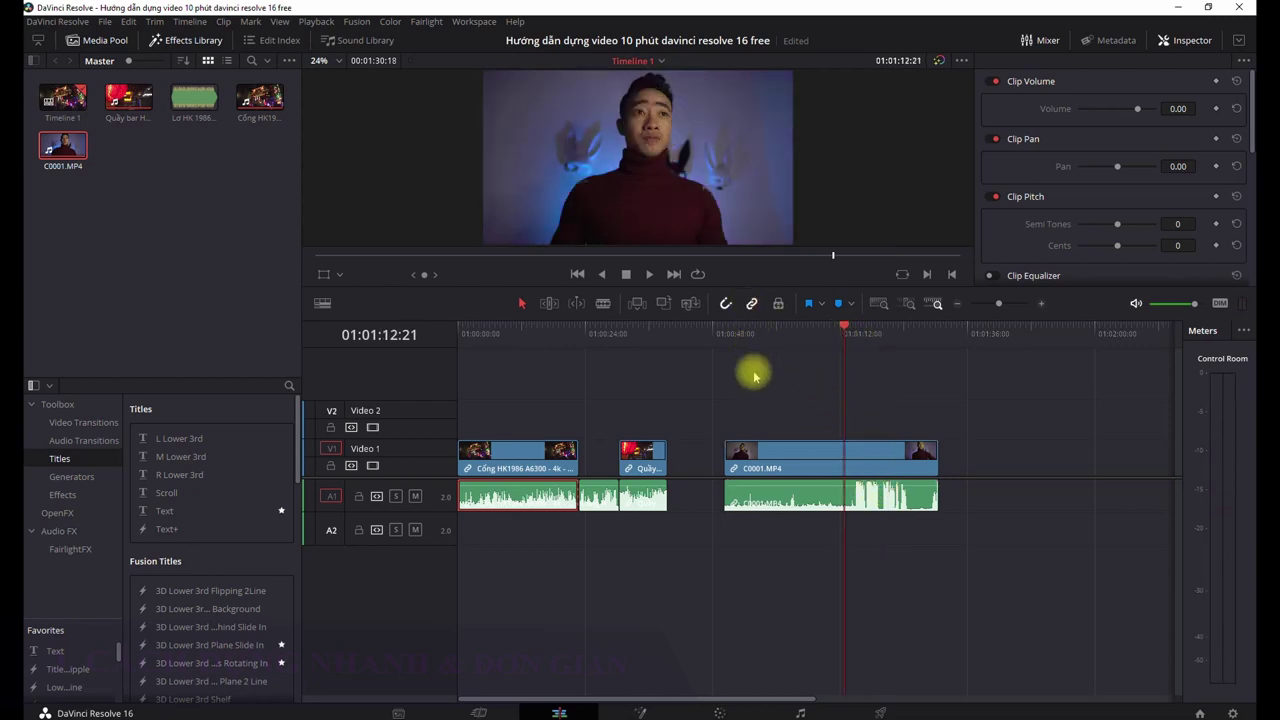
{"action": "left_click", "coordinate": [820, 450]}
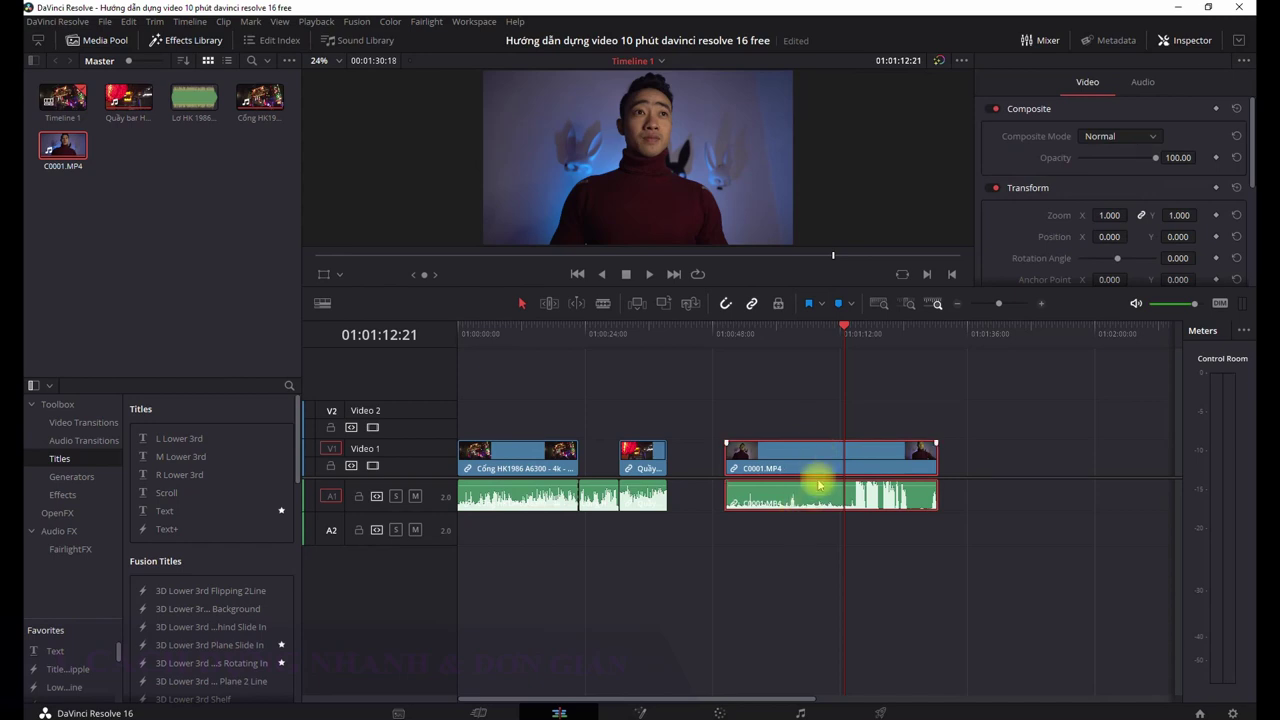
{"action": "key", "text": "ctrl+b"}
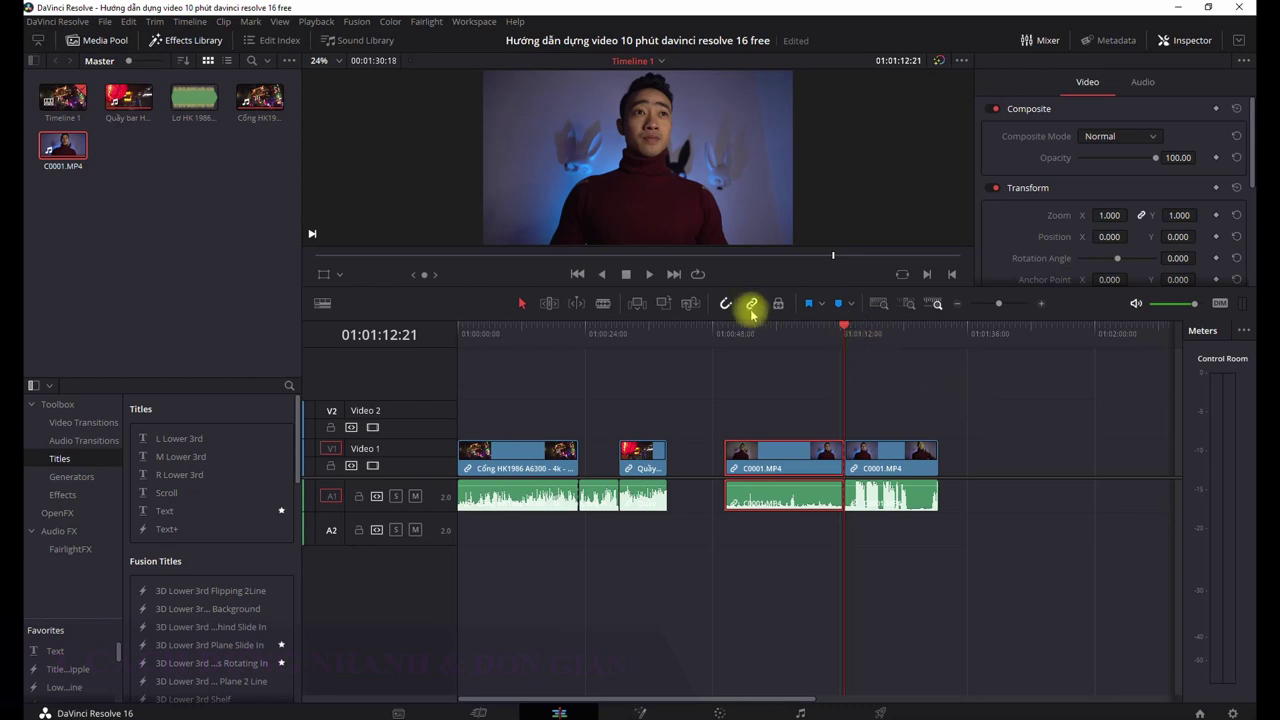
{"action": "left_click", "coordinate": [856, 447], "text": "ctrl"}
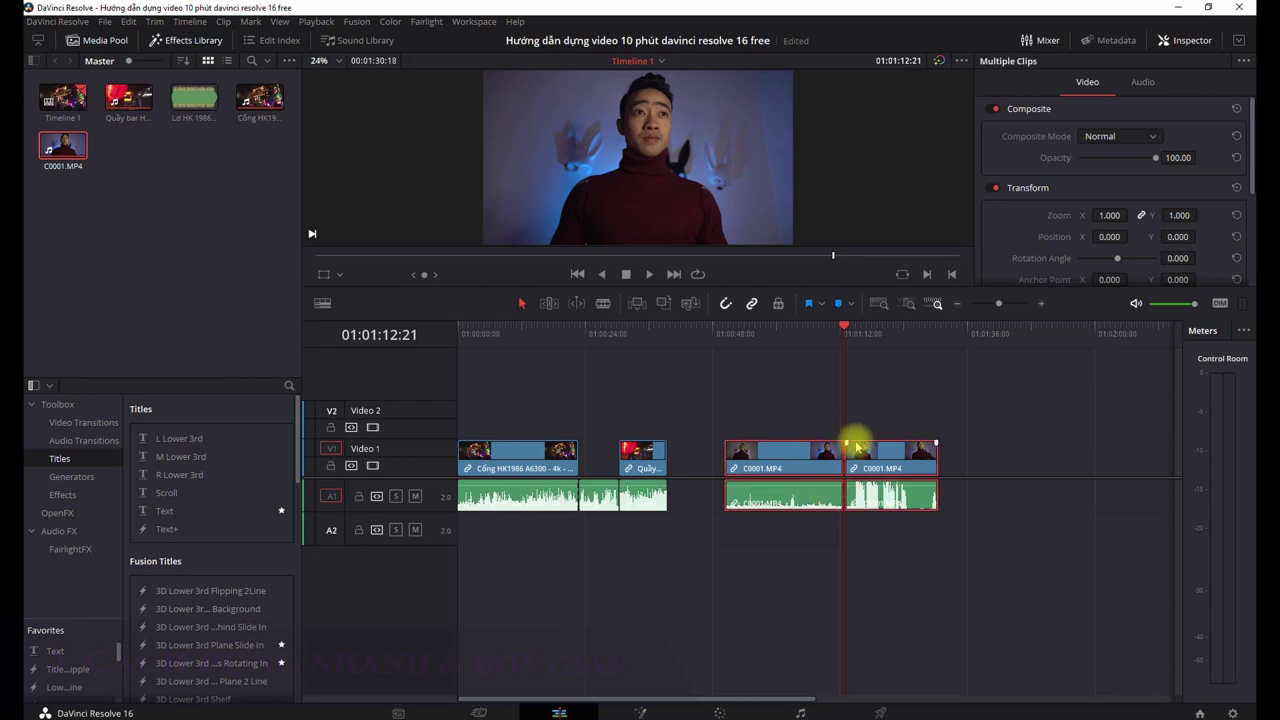
{"action": "key", "text": "Delete"}
{"action": "key", "text": "Delete"}
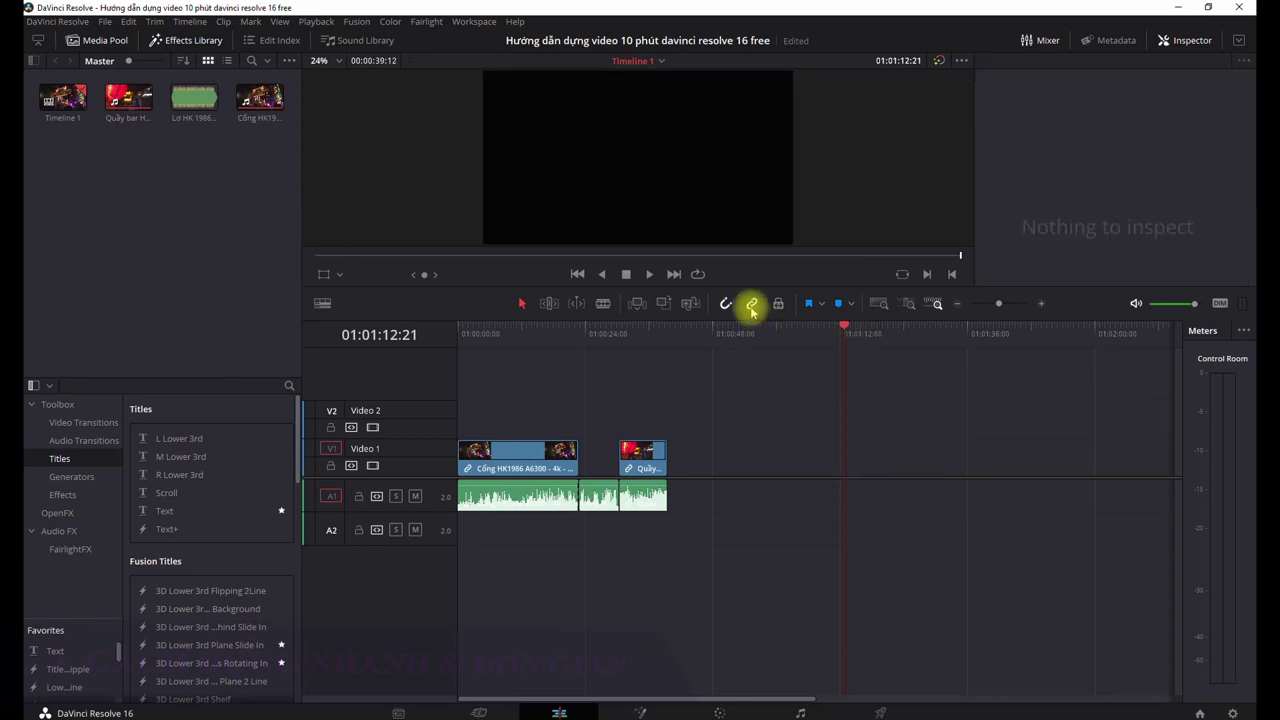
- Check 01:00:30:12 and 01:00:22:21, select the gate and bar clips, then all clips
{"action": "left_click", "coordinate": [620, 334]}
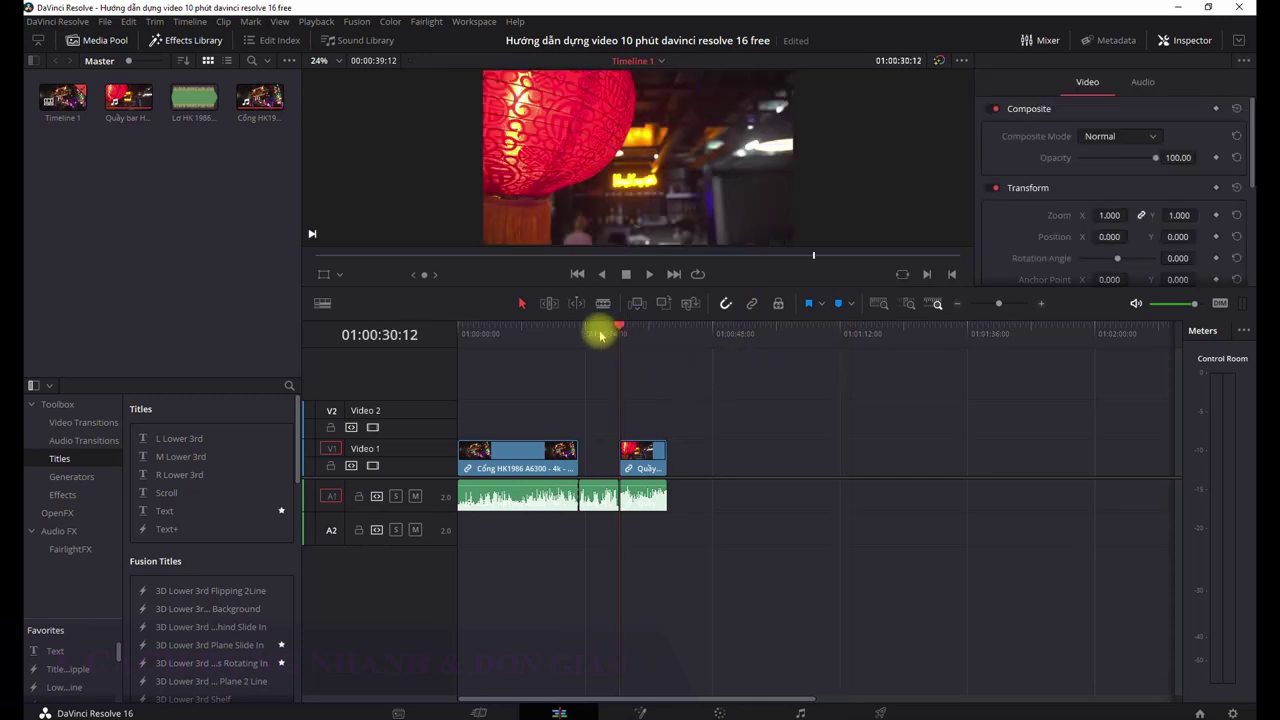
{"action": "left_click", "coordinate": [580, 334]}
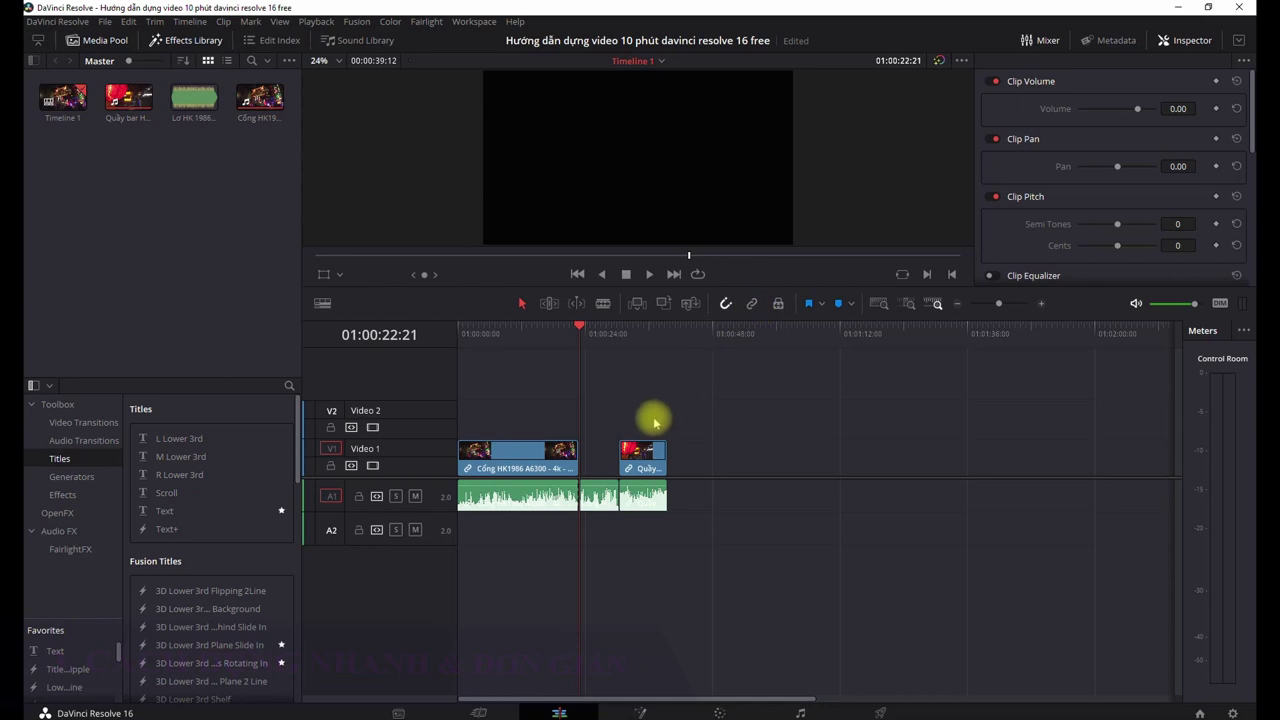
{"action": "left_click", "coordinate": [566, 458]}
{"action": "left_click", "coordinate": [645, 508]}
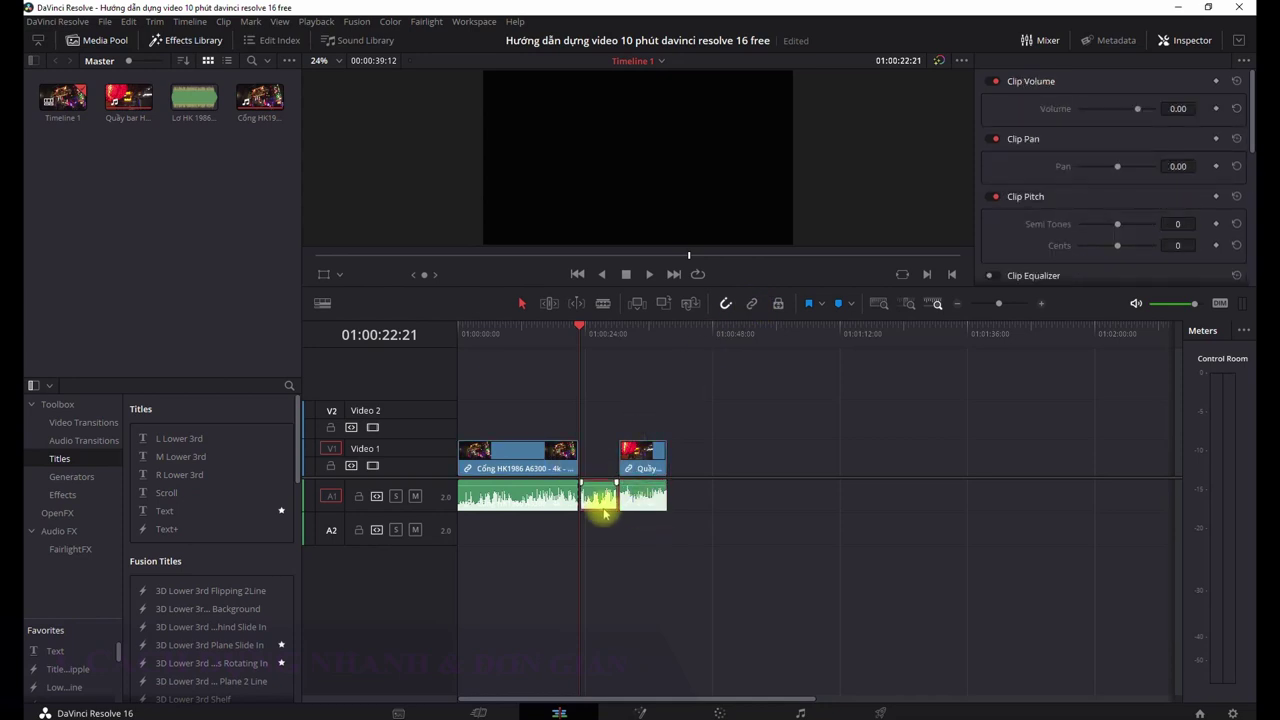
{"action": "left_click", "coordinate": [643, 455]}
{"action": "left_click", "coordinate": [645, 332]}
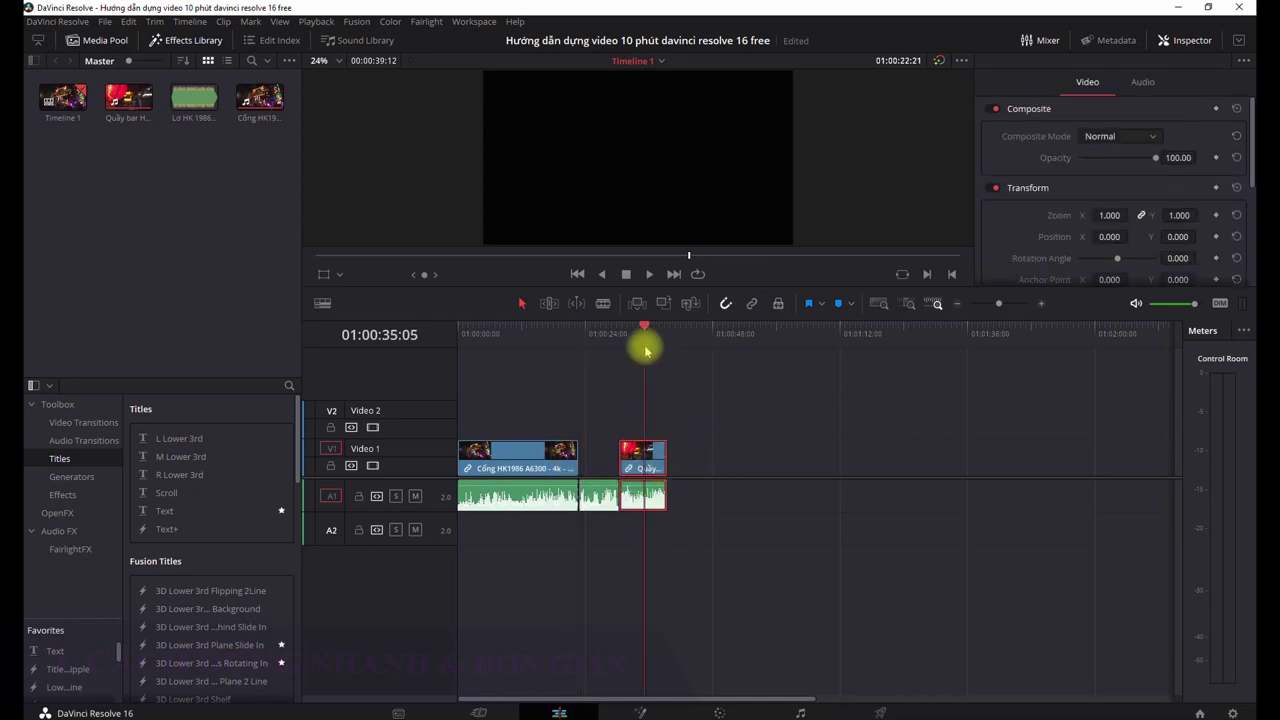
{"action": "mouse_move", "coordinate": [782, 430]}
{"action": "left_mouse_down"}
{"action": "mouse_move", "coordinate": [561, 541]}
{"action": "mouse_move", "coordinate": [557, 509]}
{"action": "left_mouse_up"}
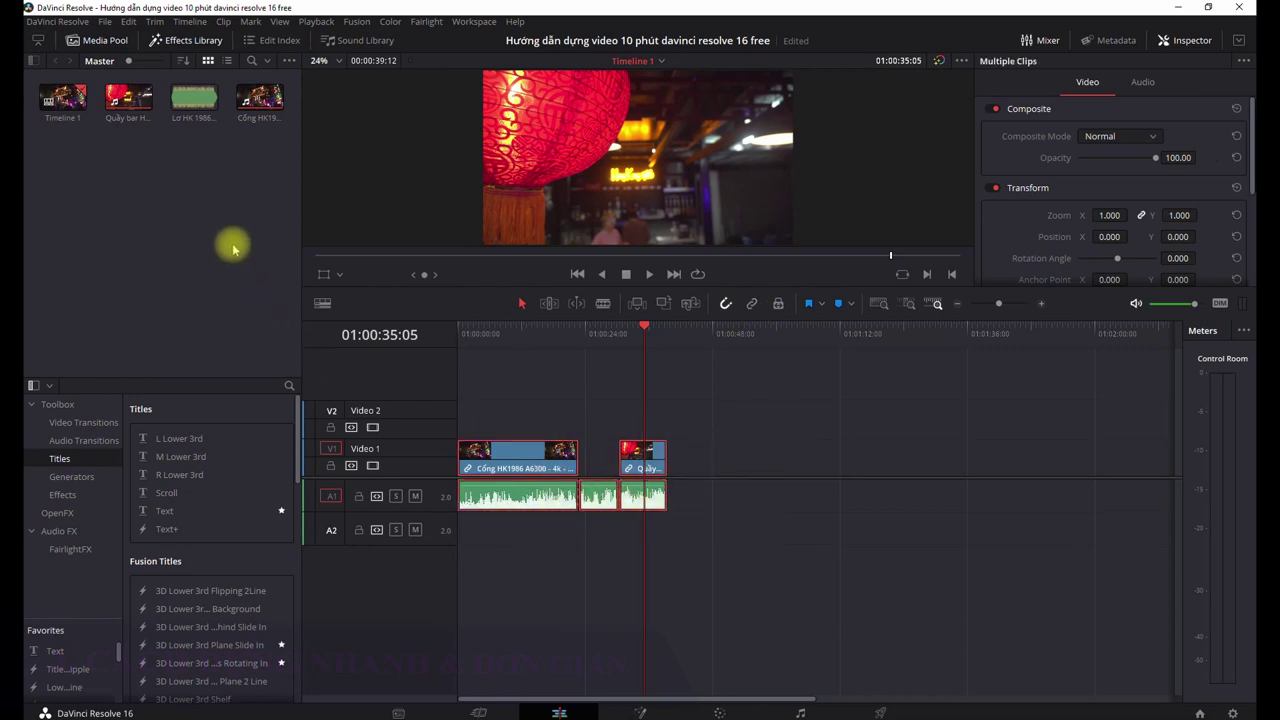
- Place the Lơ HK 1986 music on A2 at the timeline start, then select the gate's A1 audio
{"action": "mouse_move", "coordinate": [204, 108]}
{"action": "left_mouse_down"}
{"action": "mouse_move", "coordinate": [354, 432]}
{"action": "mouse_move", "coordinate": [514, 566]}
{"action": "mouse_move", "coordinate": [513, 535]}
{"action": "left_mouse_up"}
{"action": "left_click", "coordinate": [536, 494]}
{"action": "left_click", "coordinate": [525, 327]}
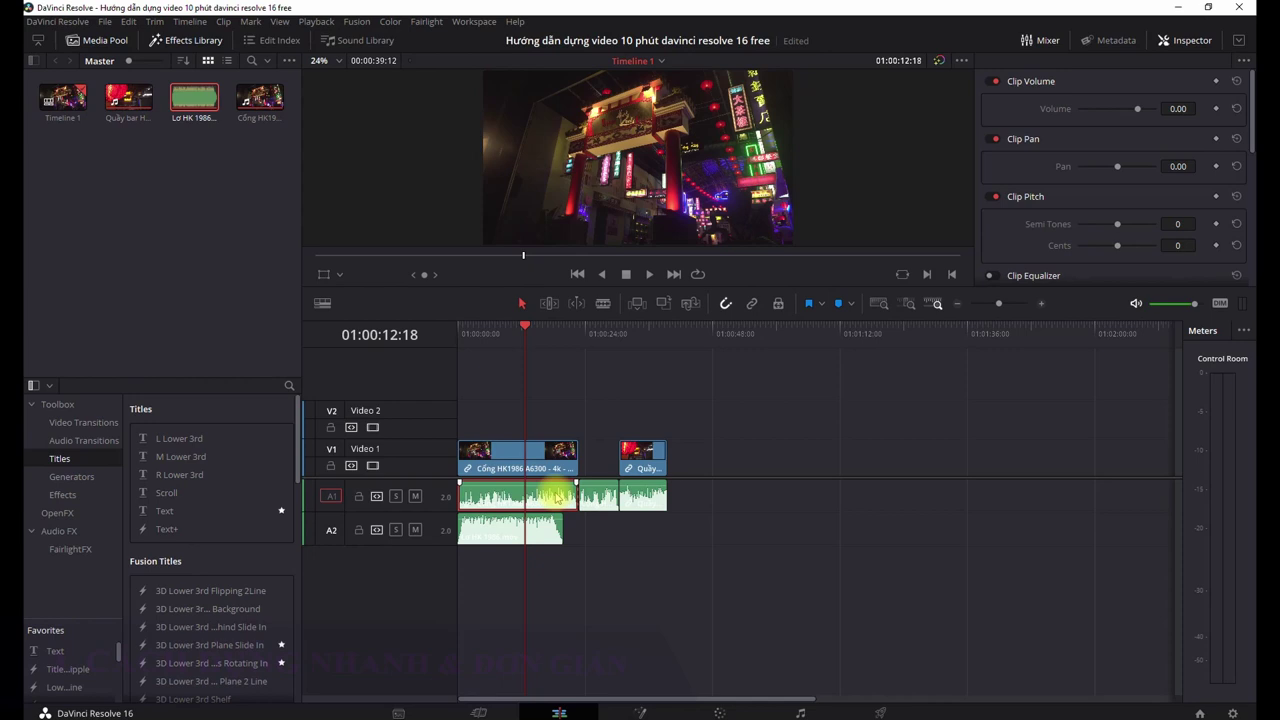
- Delete the gate clip's A1 audio, then play from near the start to hear the music
{"action": "key", "text": "Delete"}
{"action": "left_click", "coordinate": [527, 527]}
{"action": "left_click", "coordinate": [471, 330]}
{"action": "key", "text": "space"}
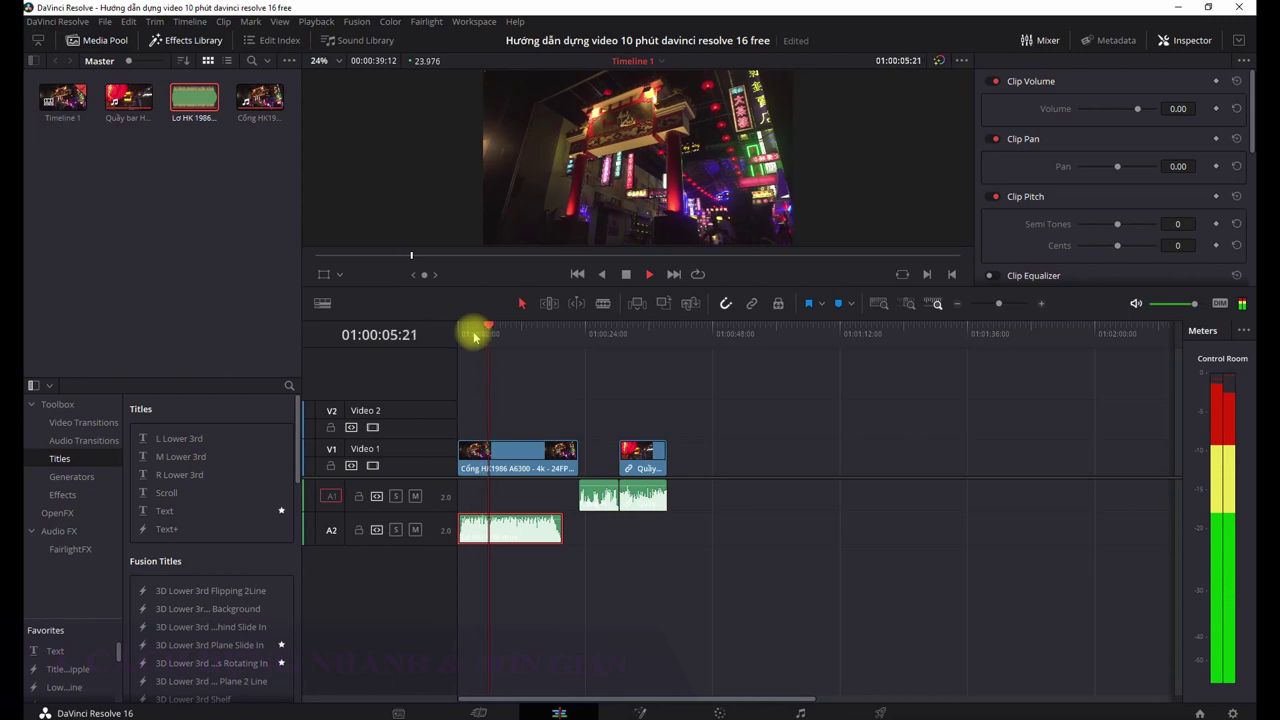
{"action": "key", "text": "space"}
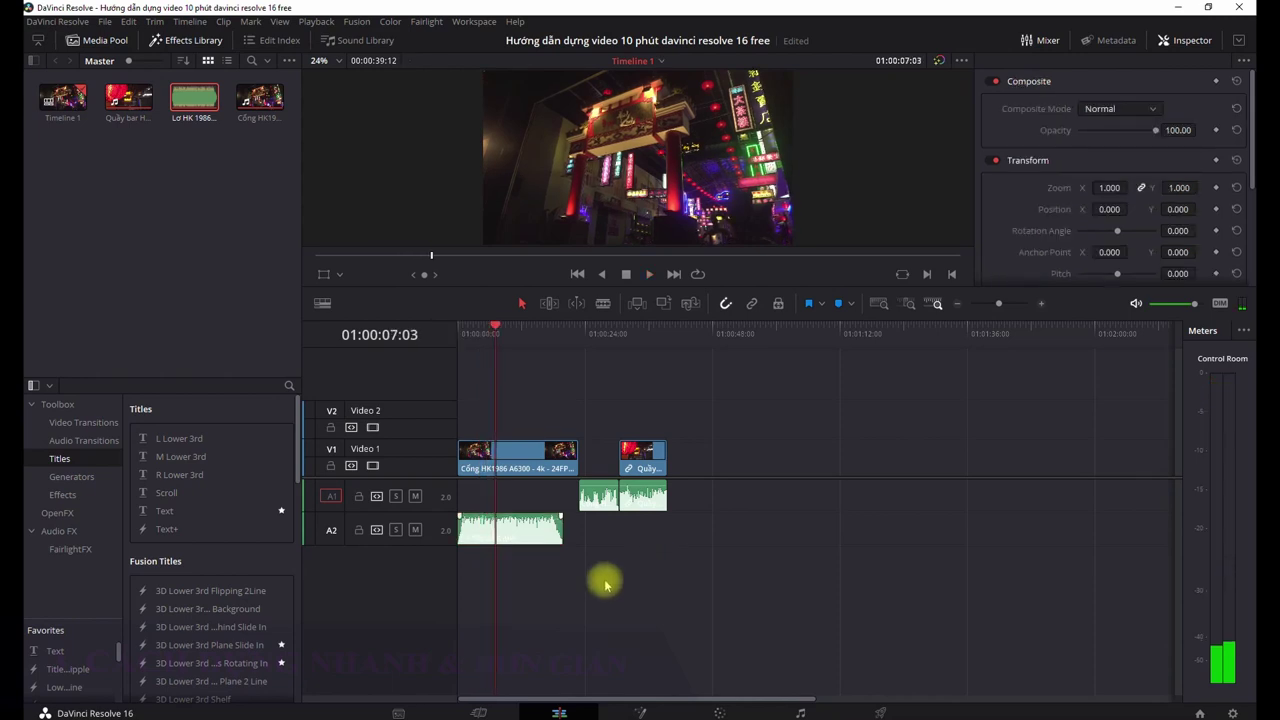
- Open and dismiss the Lơ HK 1986 clip's context menu, leaving the playhead at 01:00:06:07
{"action": "right_click", "coordinate": [537, 535]}
{"action": "left_click", "coordinate": [525, 530]}
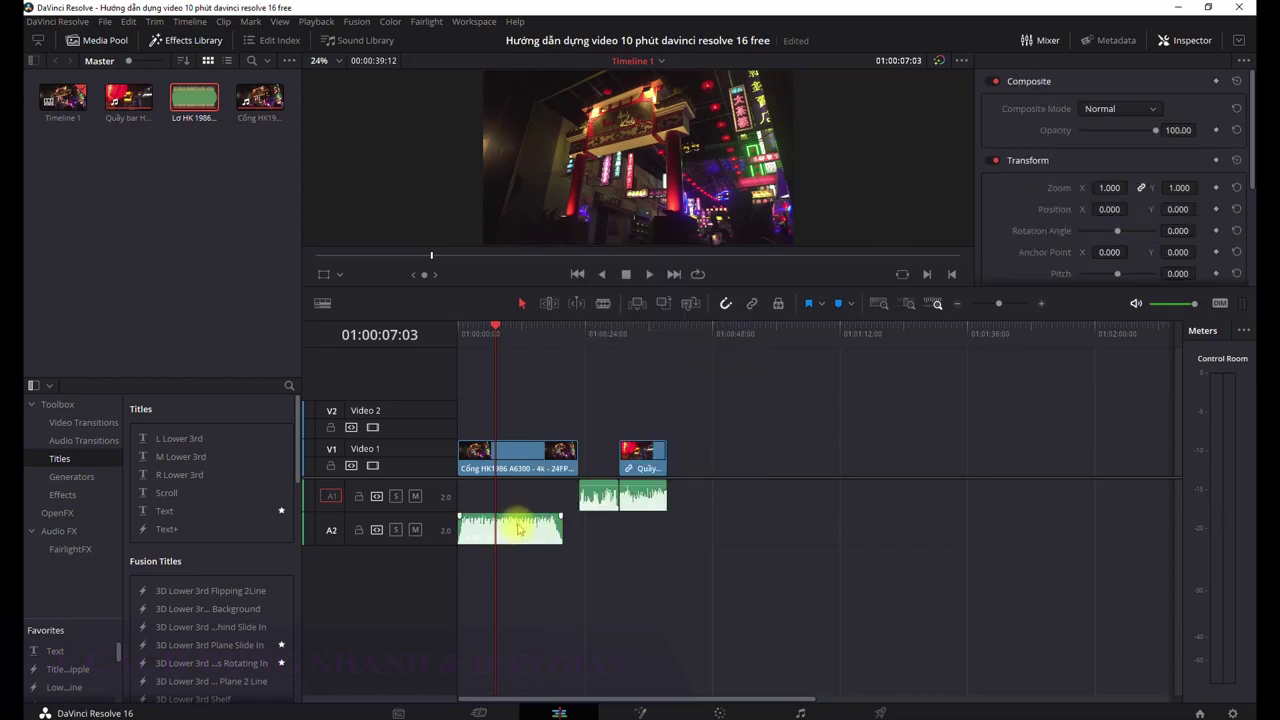
{"action": "right_click", "coordinate": [518, 531]}
{"action": "mouse_move", "coordinate": [600, 405]}
{"action": "left_click", "coordinate": [514, 530]}
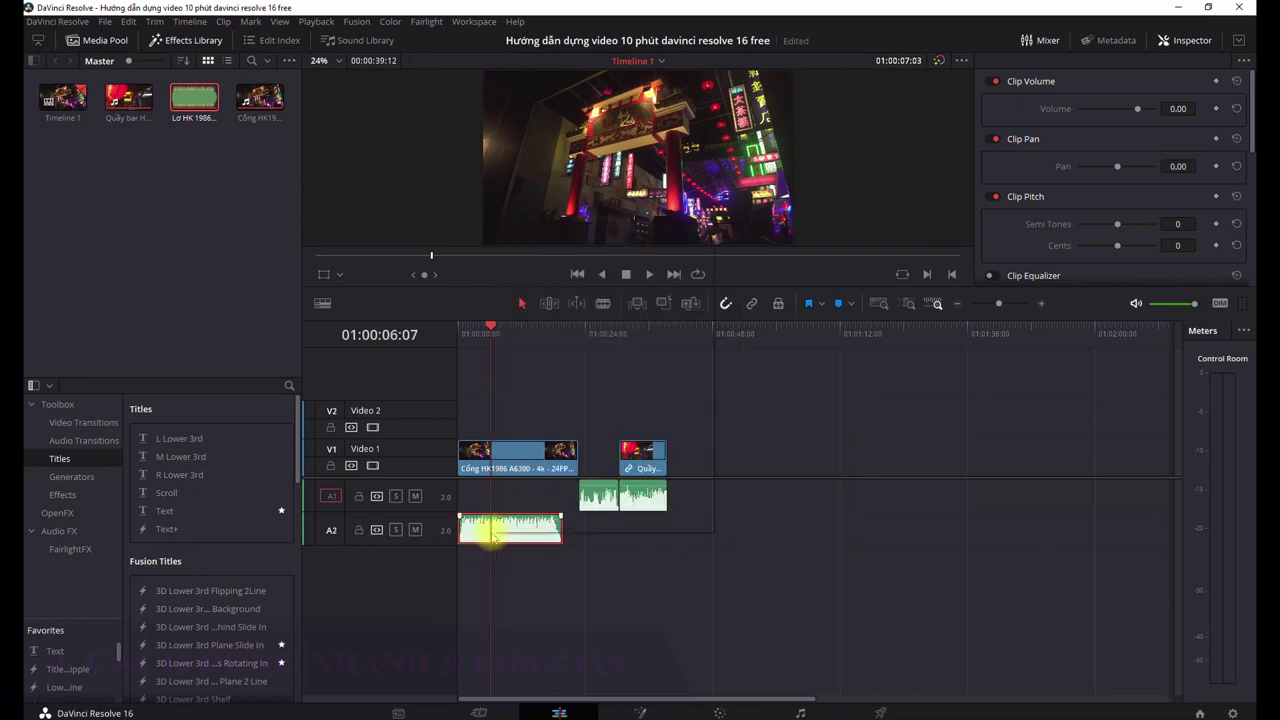
- Set the Lơ HK 1986 music clip on A2 to Pink clip colour and check it
{"action": "right_click", "coordinate": [492, 530]}
{"action": "mouse_move", "coordinate": [557, 410]}
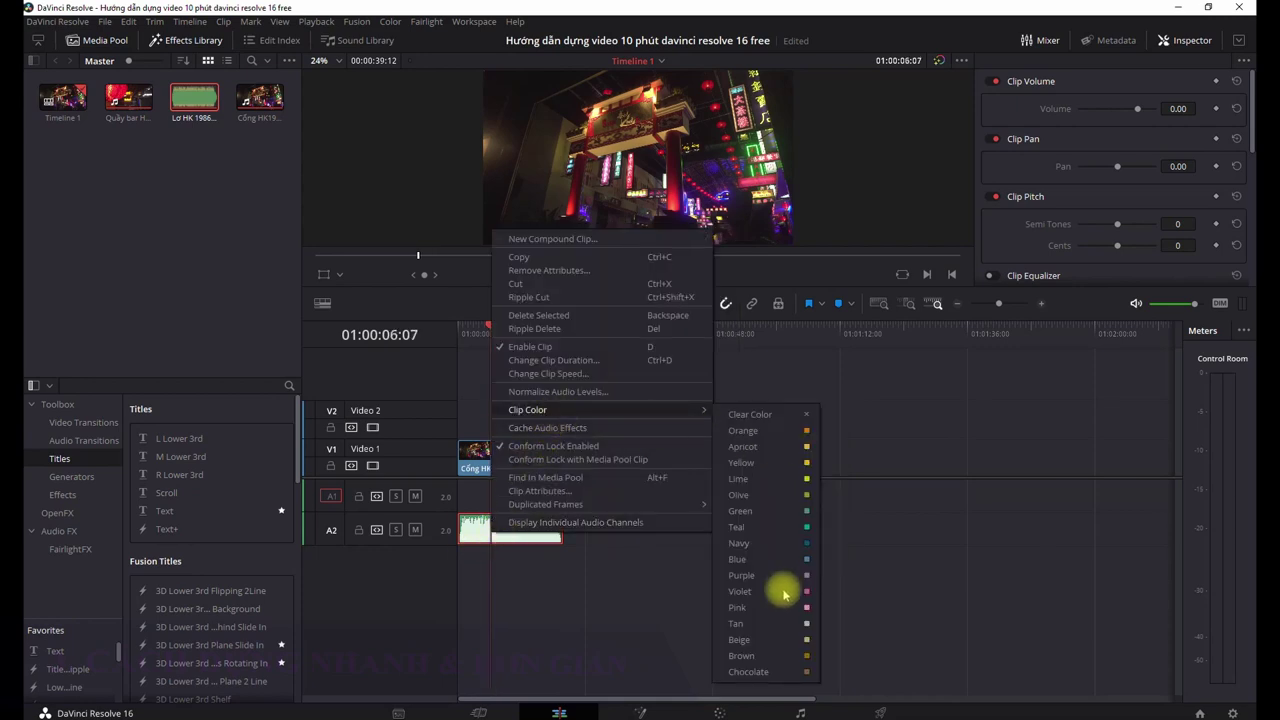
{"action": "left_click", "coordinate": [782, 604]}
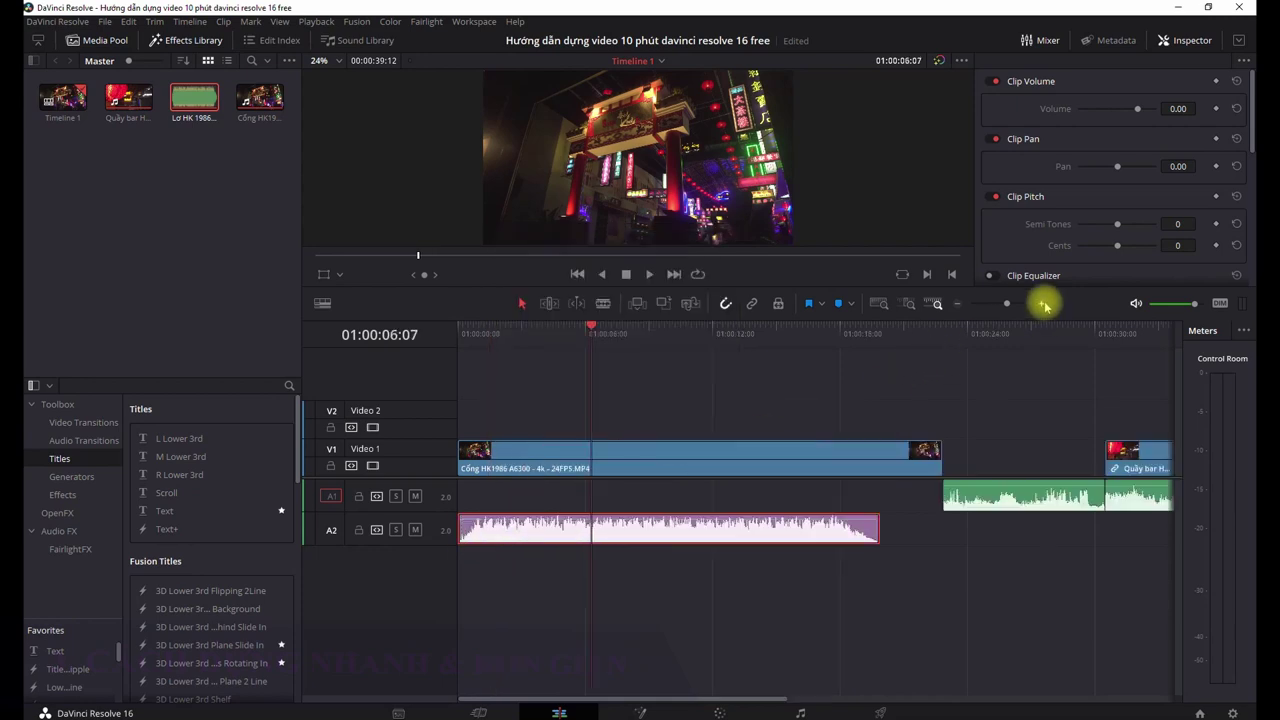
{"action": "left_click", "coordinate": [532, 568]}
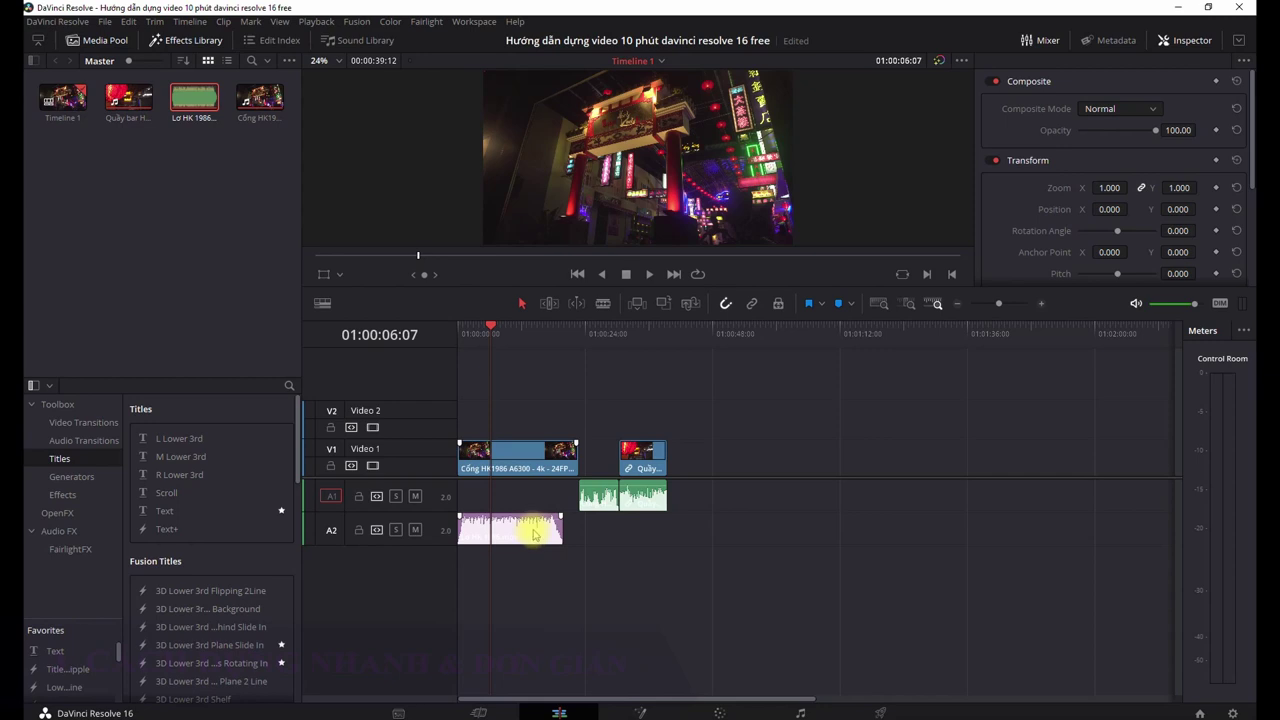
{"action": "left_click", "coordinate": [533, 535]}
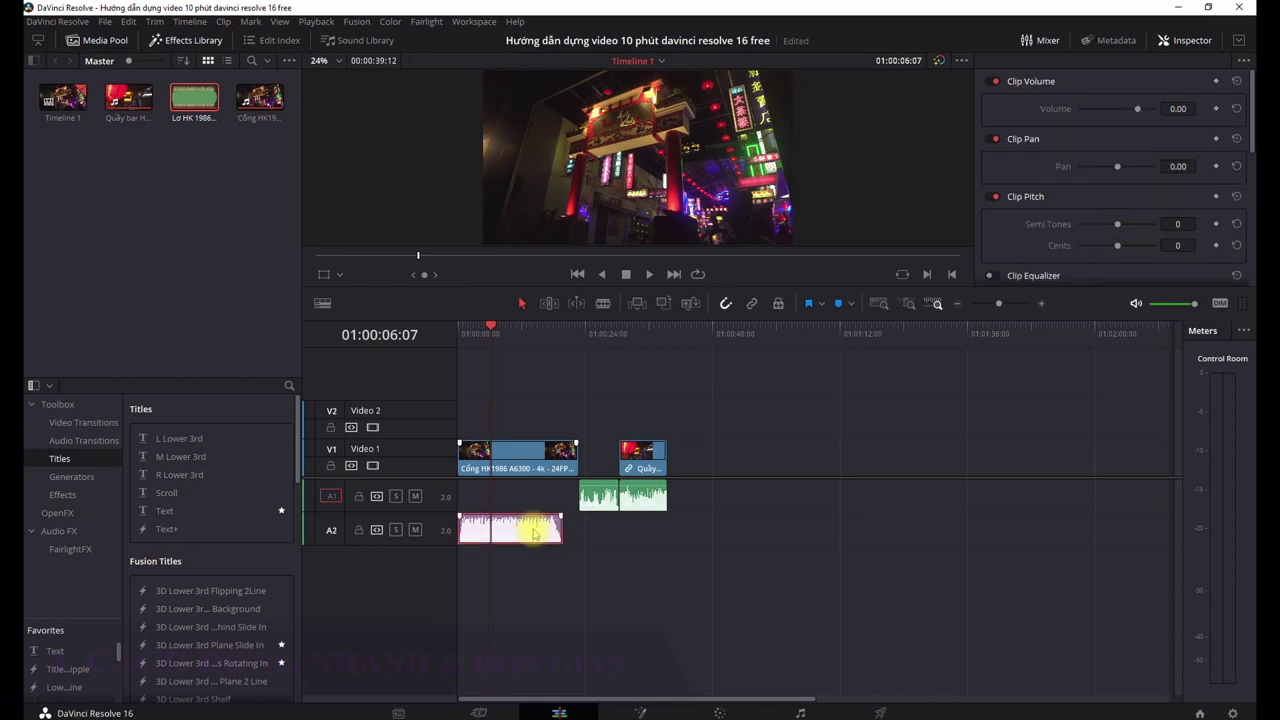
{"action": "left_click", "coordinate": [596, 495]}
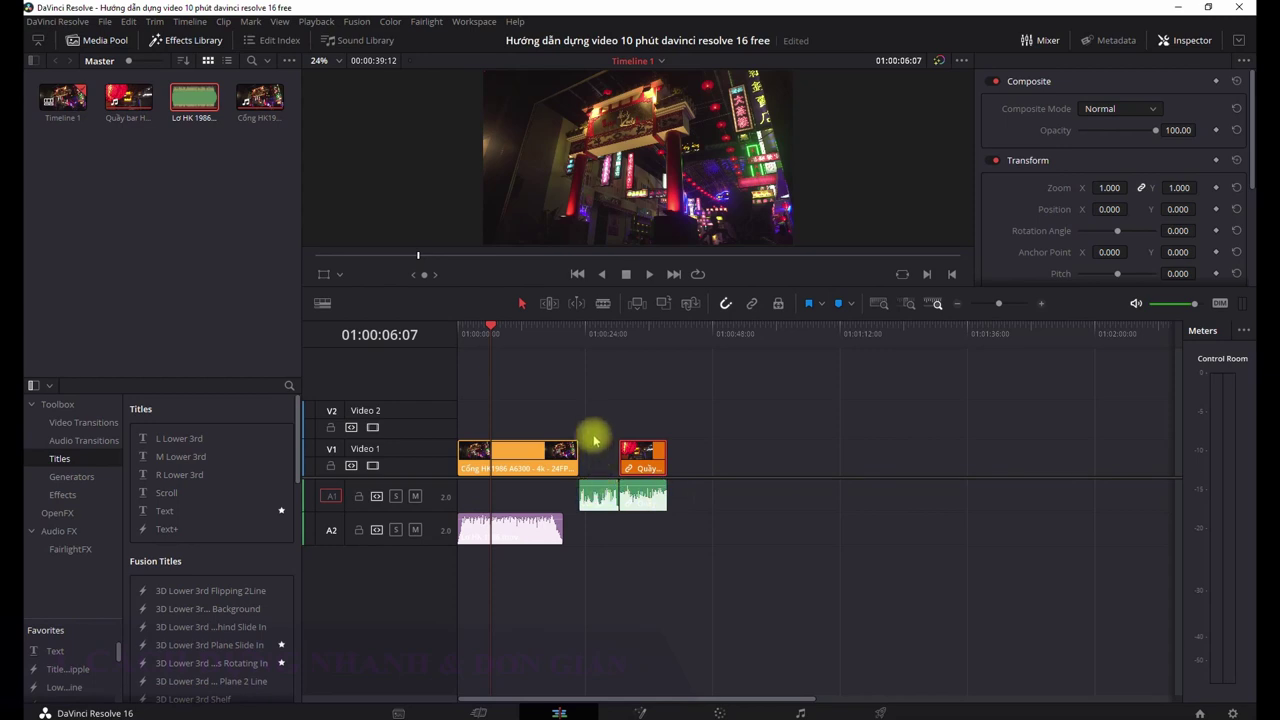
- Delete the Quầy bar clip with its audio, then restore both with an undo
{"action": "key", "text": "Delete"}
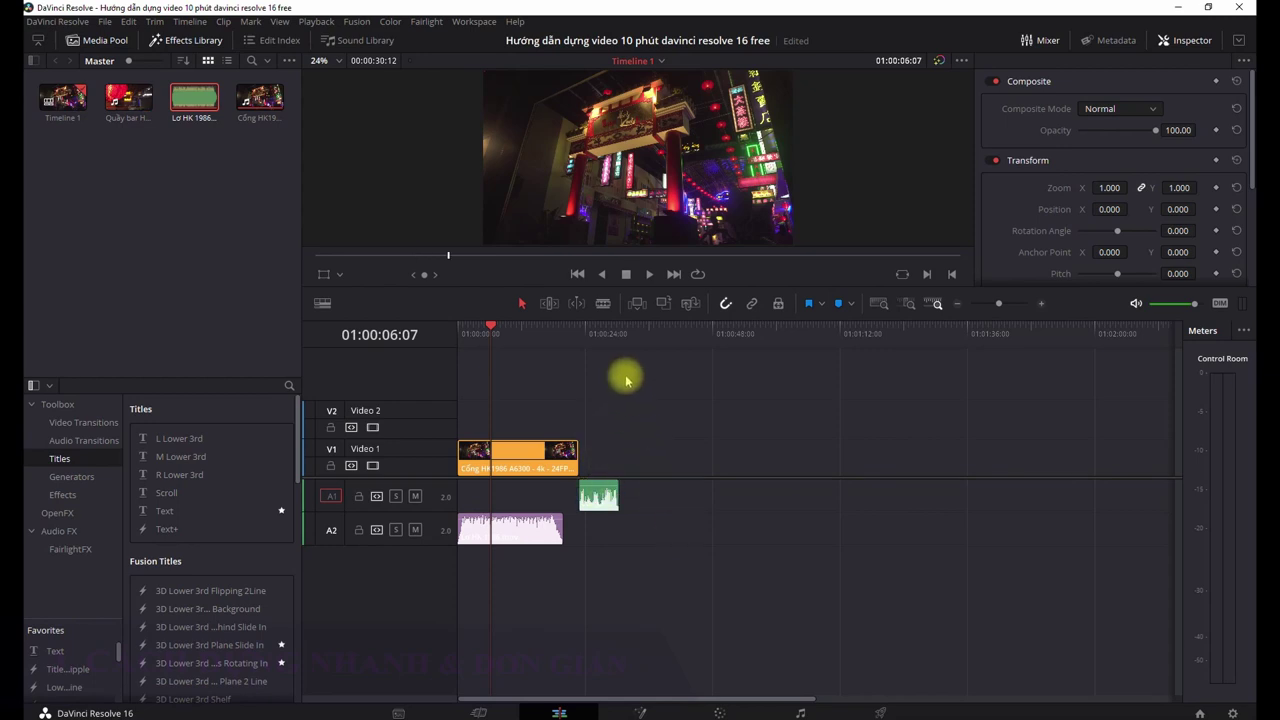
{"action": "left_click", "coordinate": [620, 333]}
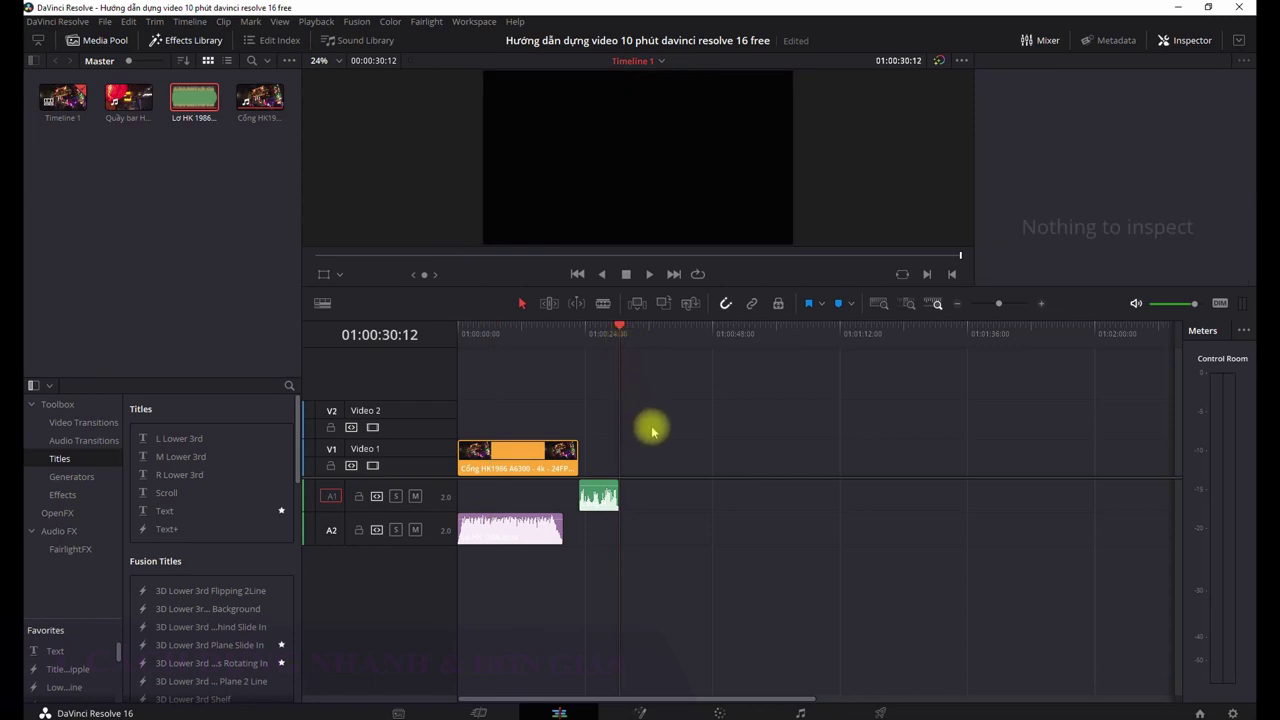
{"action": "key", "text": "ctrl+z"}
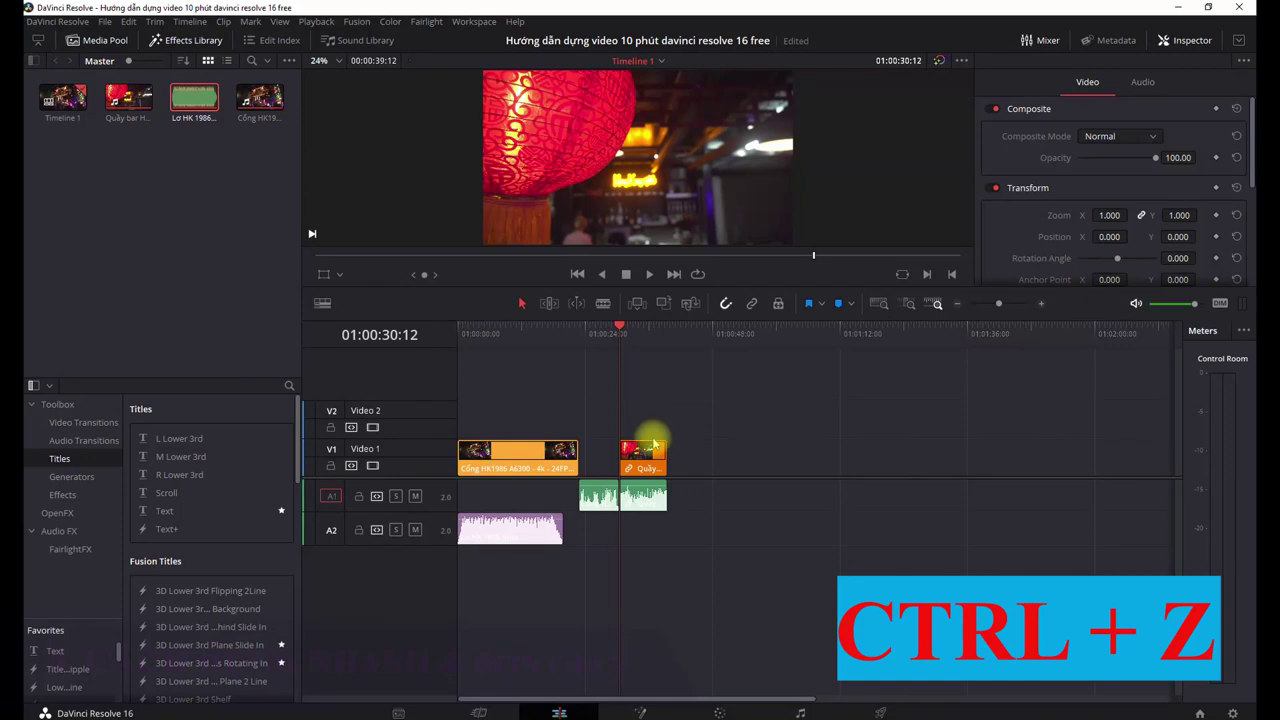
- Return the pink music clip to A1 and butt Quầy bar against the first clip
{"action": "left_click", "coordinate": [648, 474]}
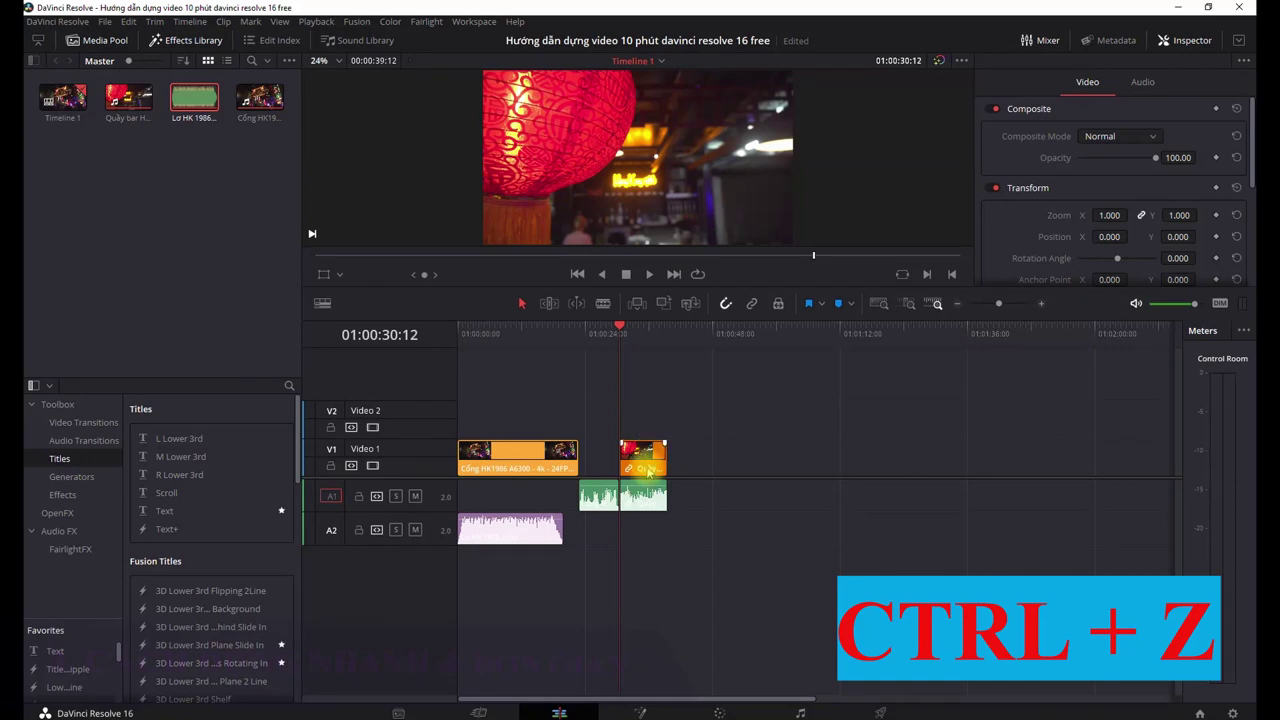
{"action": "left_click", "coordinate": [654, 476]}
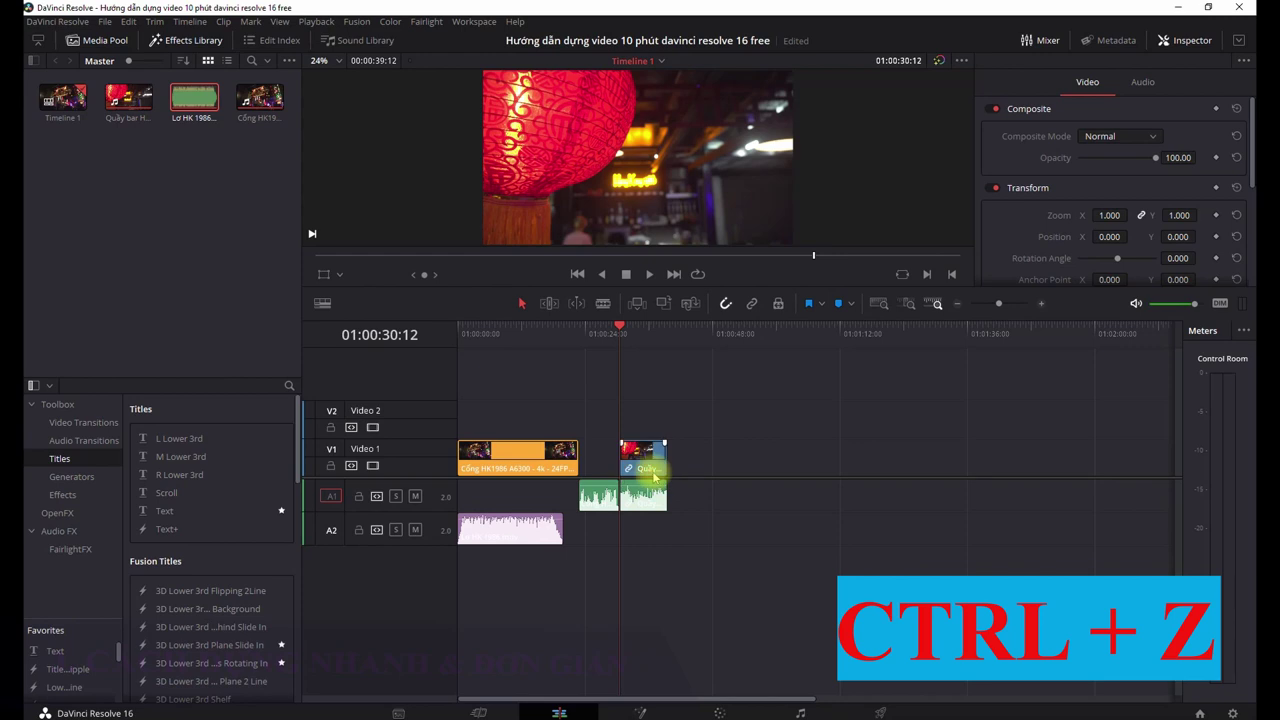
{"action": "key", "text": "ctrl+z"}
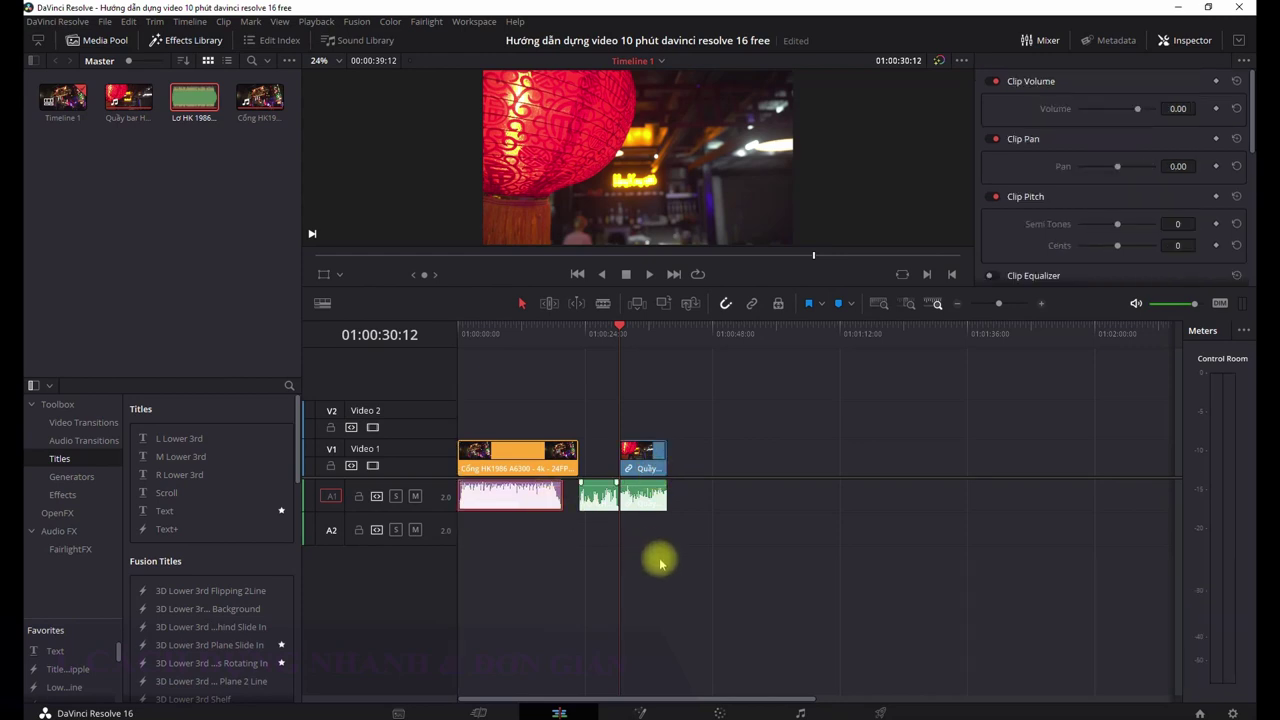
{"action": "left_click_drag", "start_coordinate": [622, 463], "coordinate": [575, 463]}
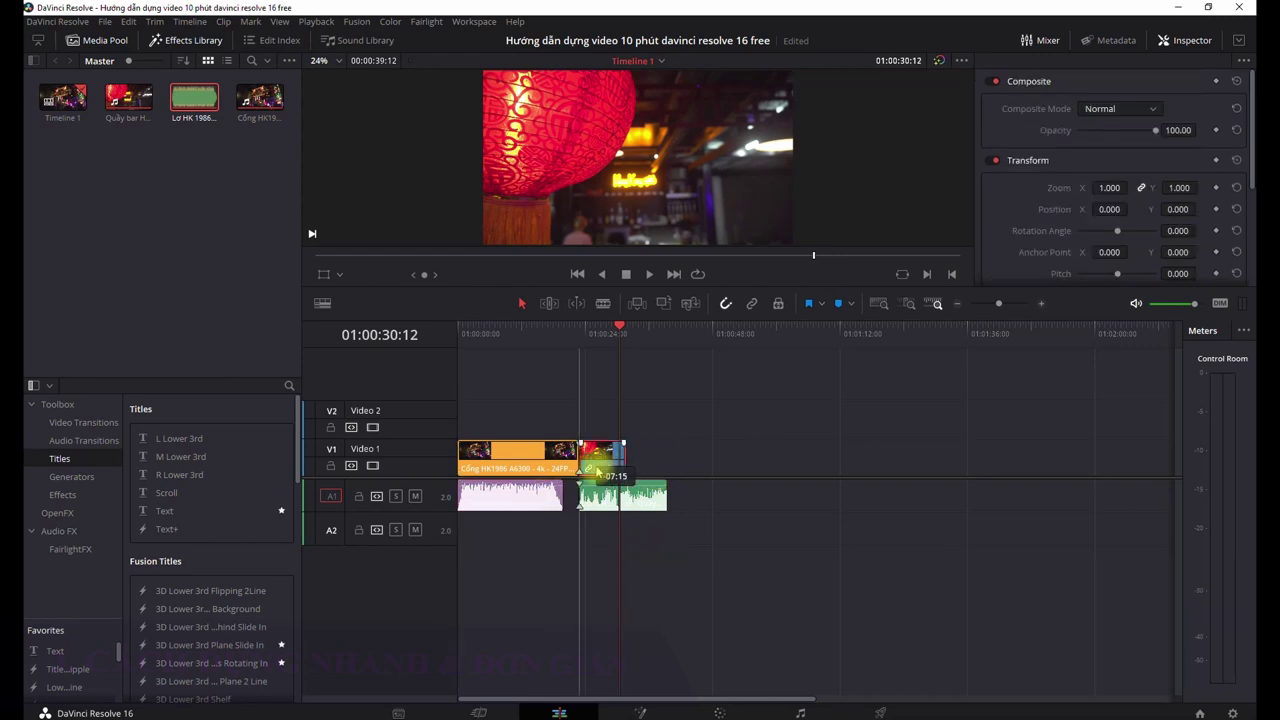
{"action": "left_click", "coordinate": [190, 42]}
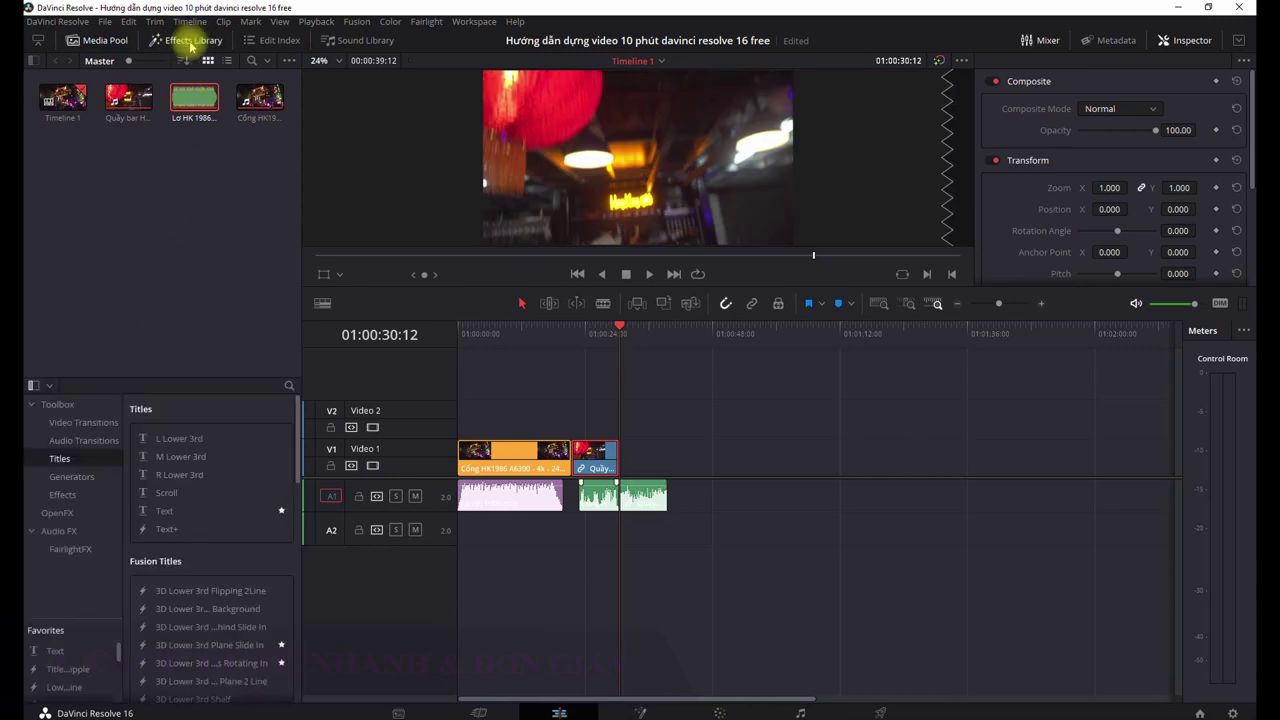
- Hide the media pool and show the Video Transitions list in the Effects Library
{"action": "left_click", "coordinate": [204, 46]}
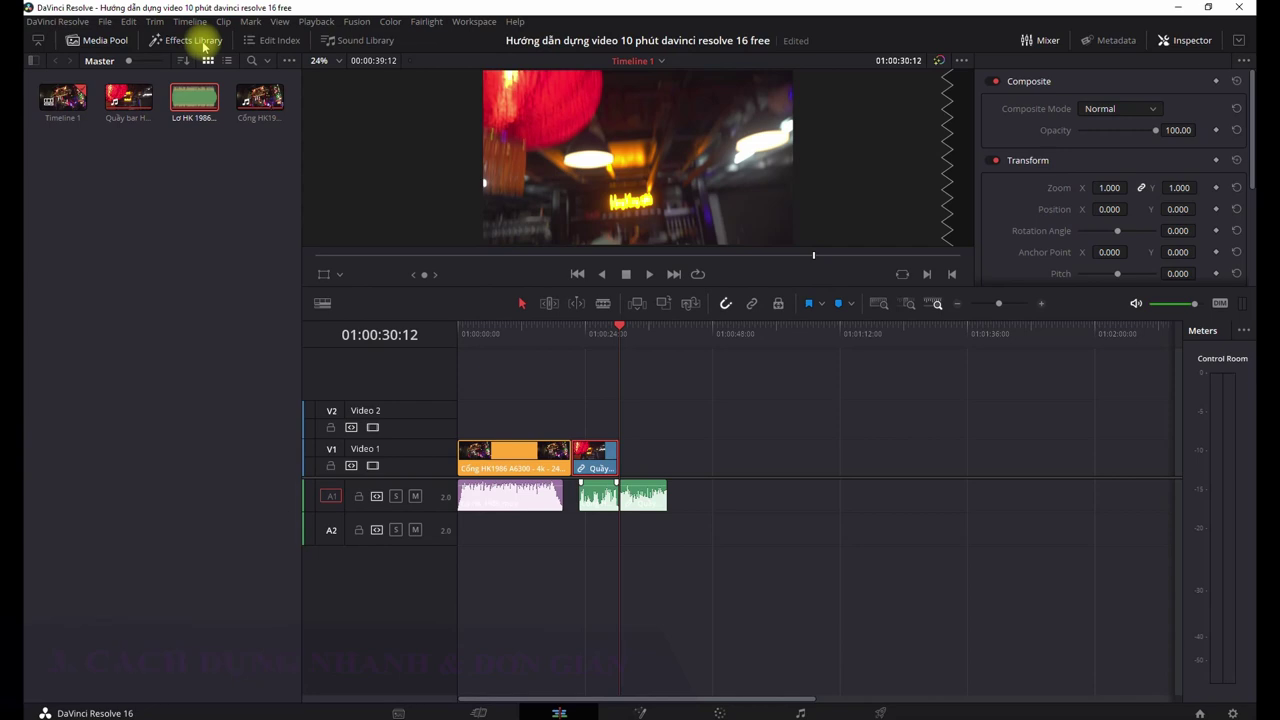
{"action": "left_click", "coordinate": [98, 40]}
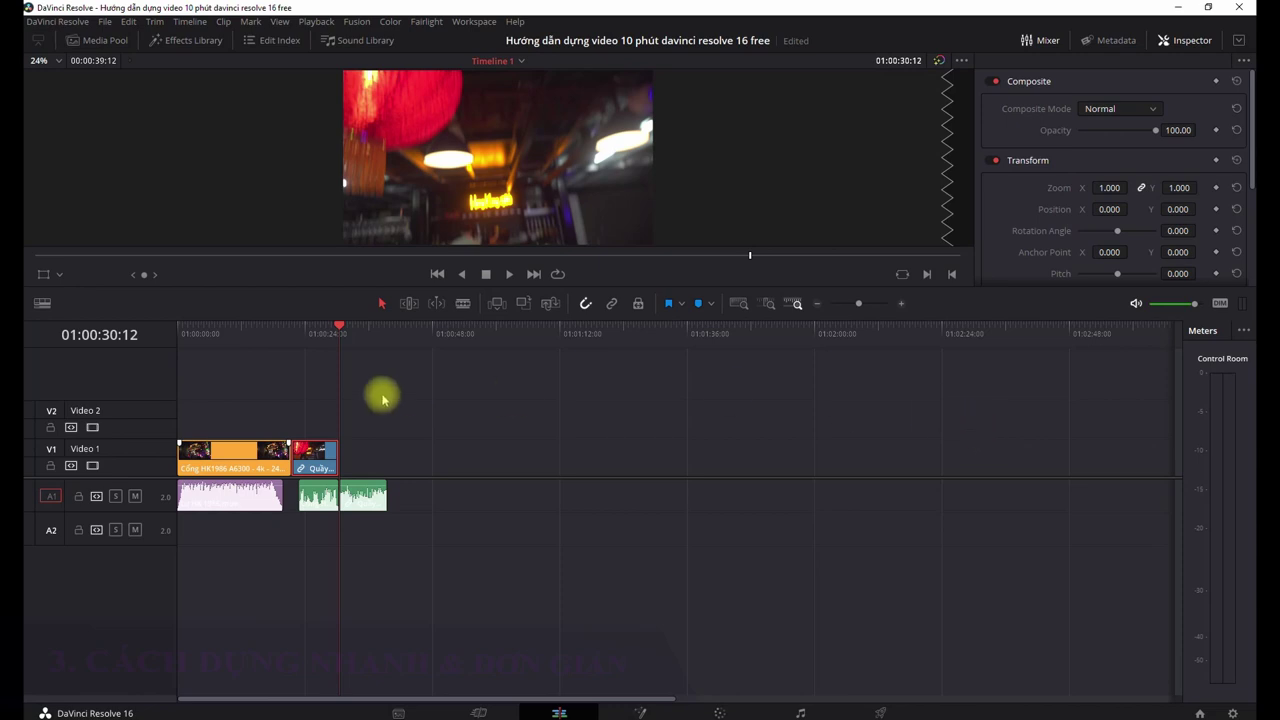
{"action": "left_click", "coordinate": [203, 44]}
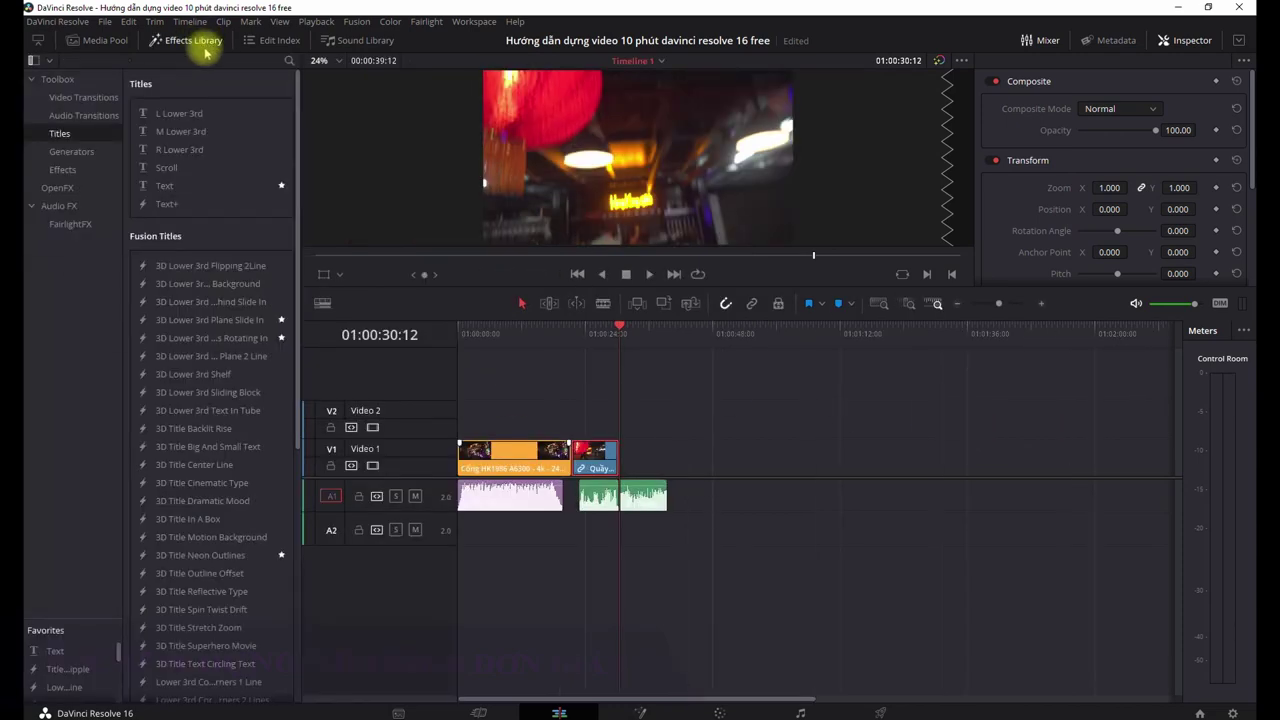
{"action": "left_click", "coordinate": [90, 98]}
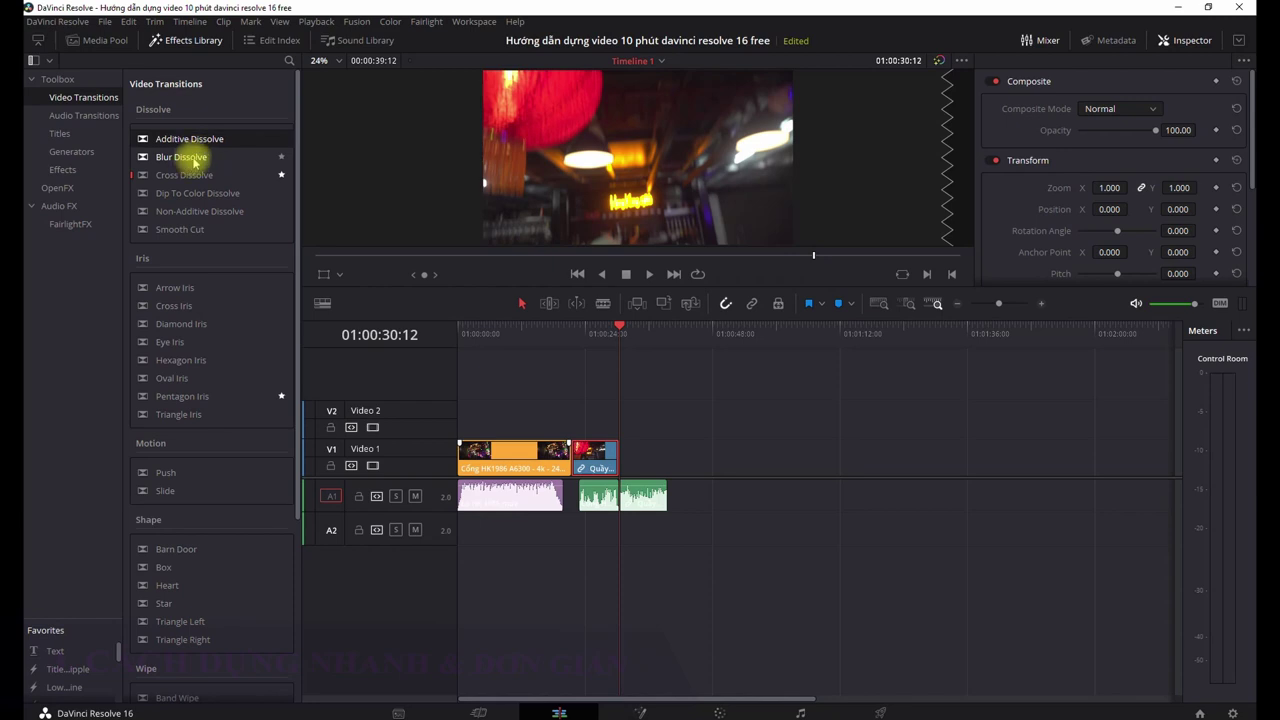
{"action": "scroll", "coordinate": [174, 256], "scroll_direction": "down", "scroll_amount": 4}
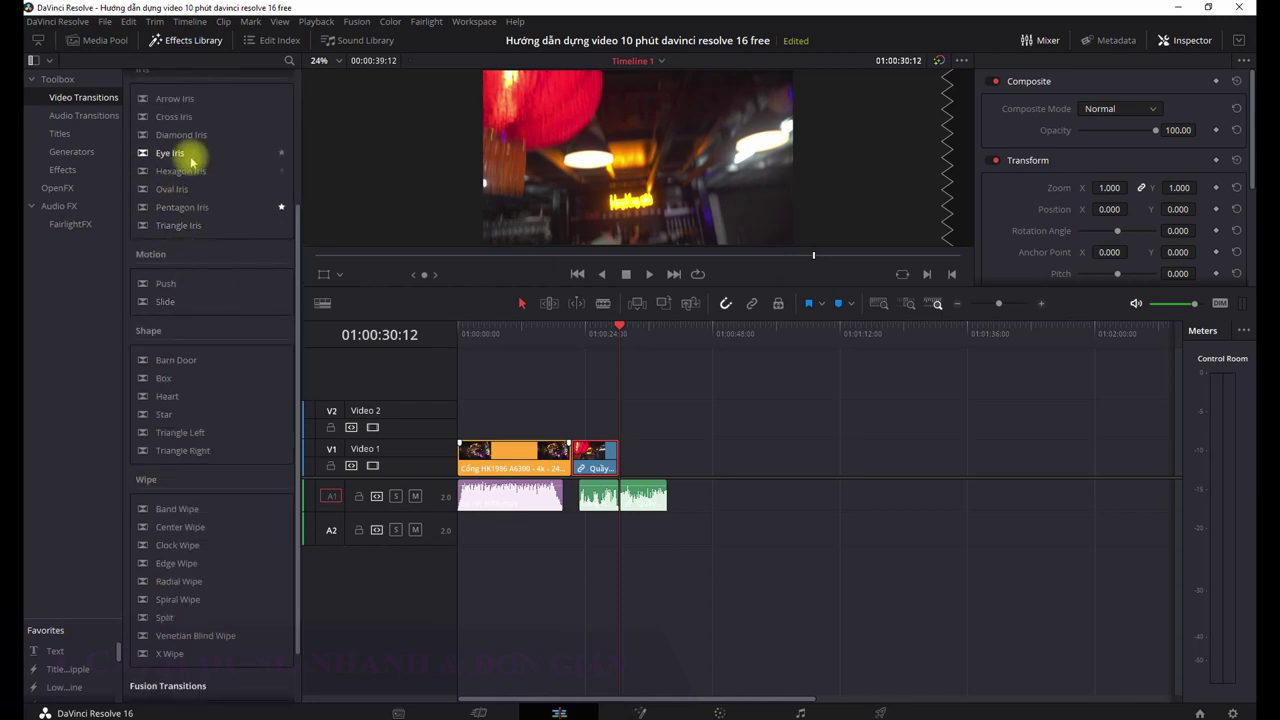
- Zoom the timeline in and play back from 01:00:17:13
{"action": "scroll", "coordinate": [208, 386], "scroll_direction": "down", "scroll_amount": 2}
{"action": "left_click", "coordinate": [644, 397]}
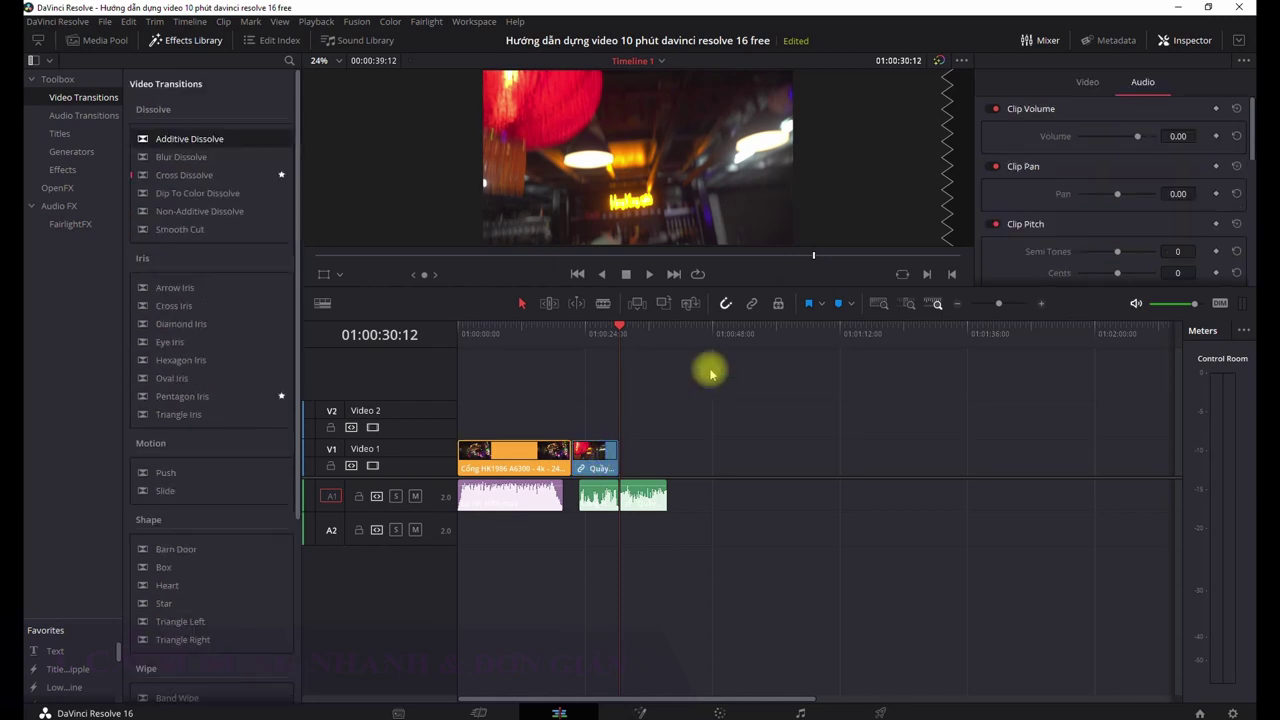
{"action": "left_click", "coordinate": [1040, 303]}
{"action": "left_click", "coordinate": [958, 304]}
{"action": "left_click", "coordinate": [958, 304]}
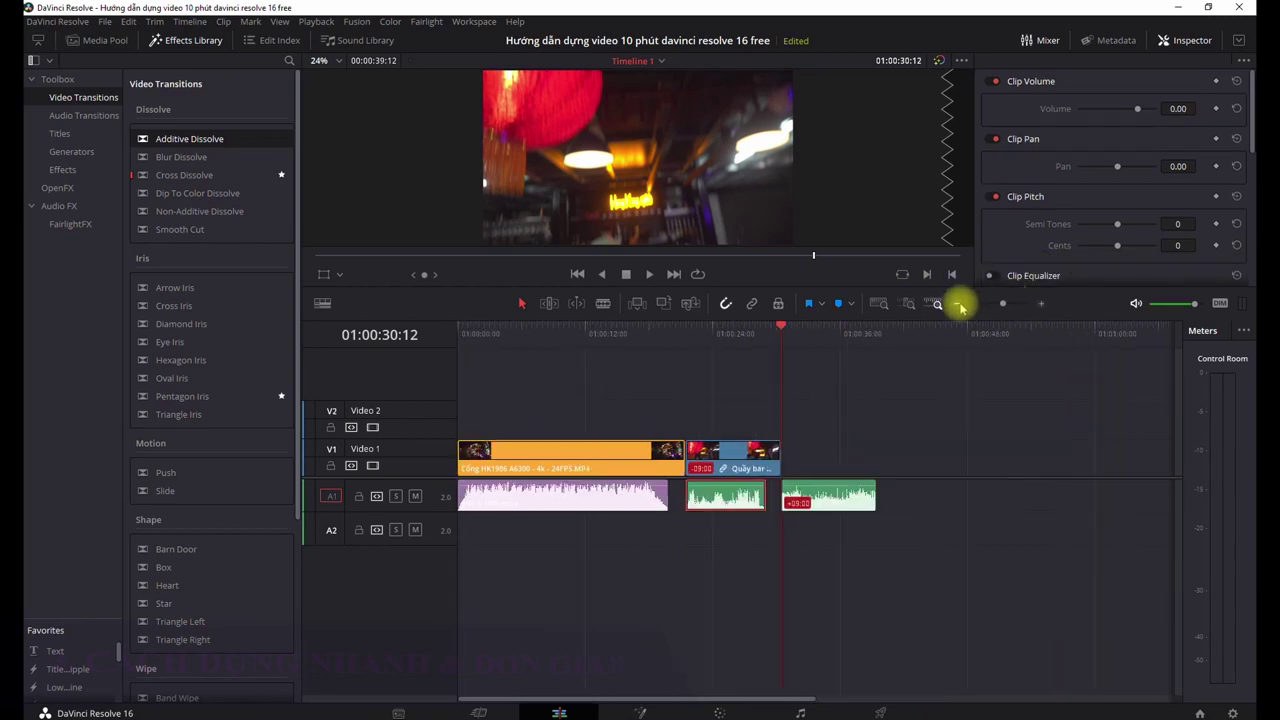
{"action": "left_click", "coordinate": [643, 327]}
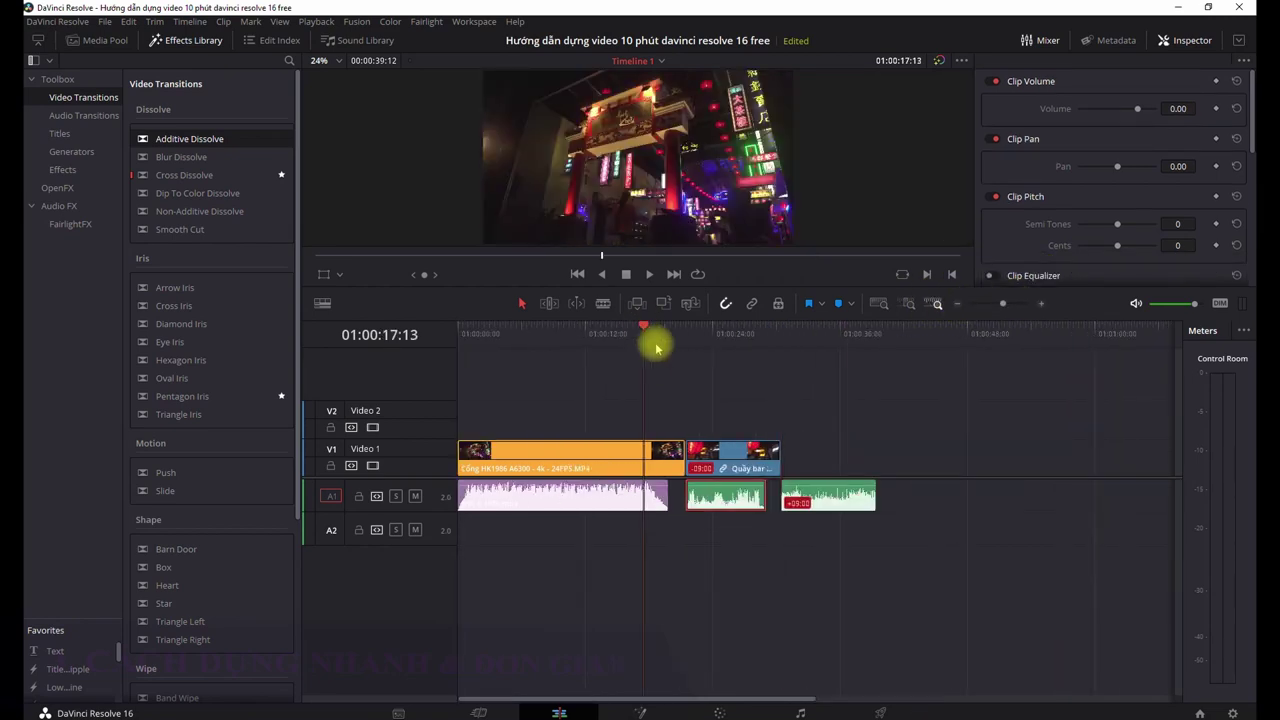
{"action": "key", "text": "space"}
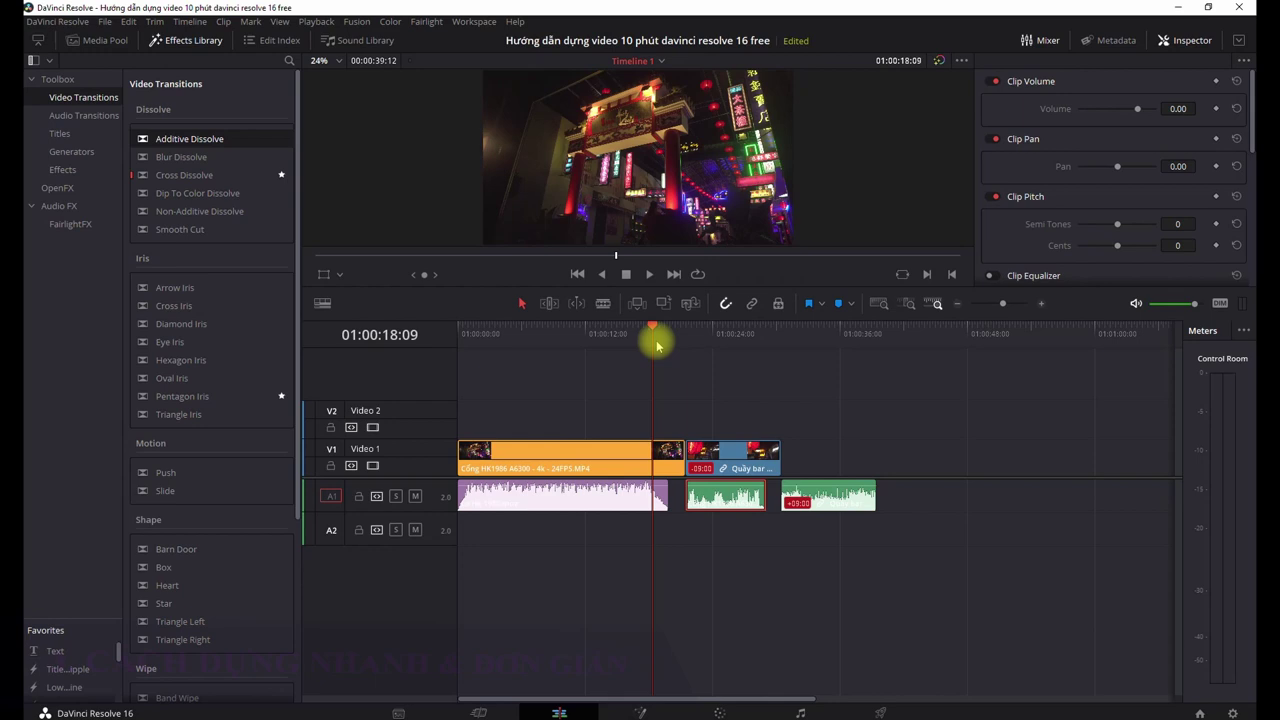
- Delete the first clip's leftover tail and slide Quầy bar left to close the gap
{"action": "left_click", "coordinate": [672, 450]}
{"action": "key", "text": "Delete"}
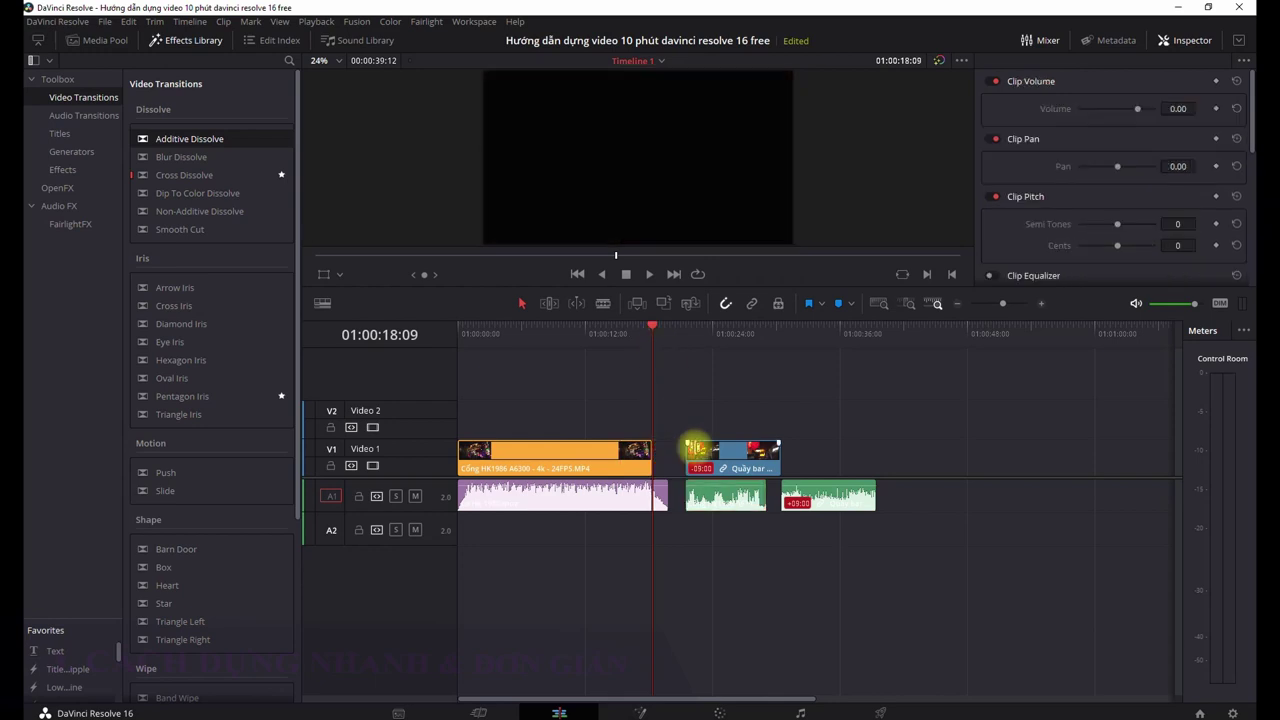
{"action": "left_click_drag", "start_coordinate": [693, 447], "coordinate": [659, 447]}
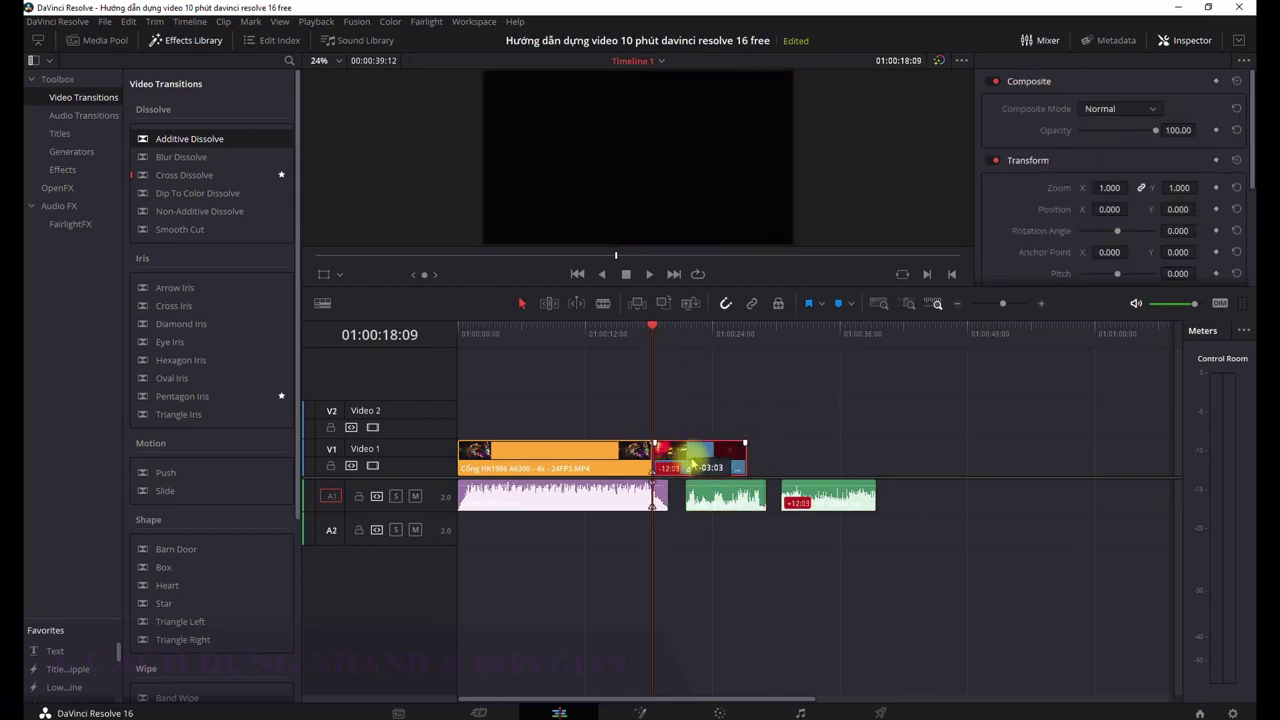
- Trim Quầy bar at the cut and drop an Additive Dissolve on the edit
{"action": "left_click", "coordinate": [1043, 303]}
{"action": "left_click", "coordinate": [1043, 303]}
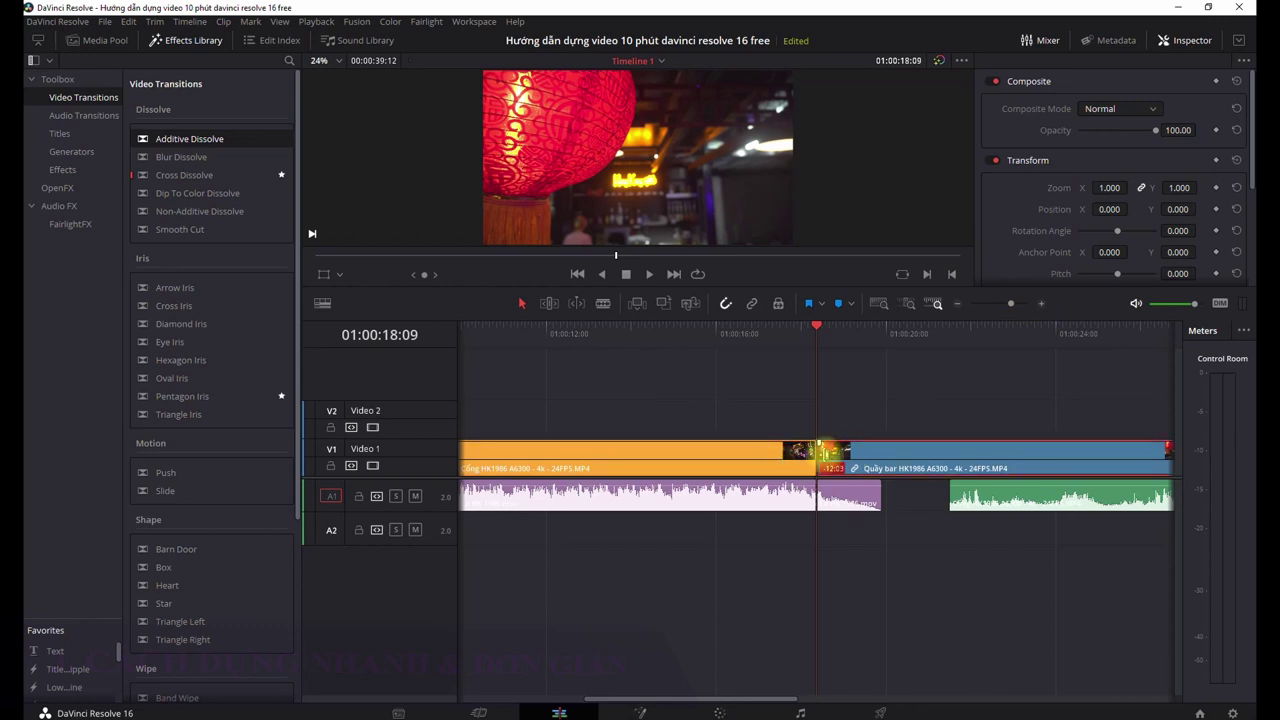
{"action": "left_click_drag", "start_coordinate": [820, 448], "coordinate": [818, 450]}
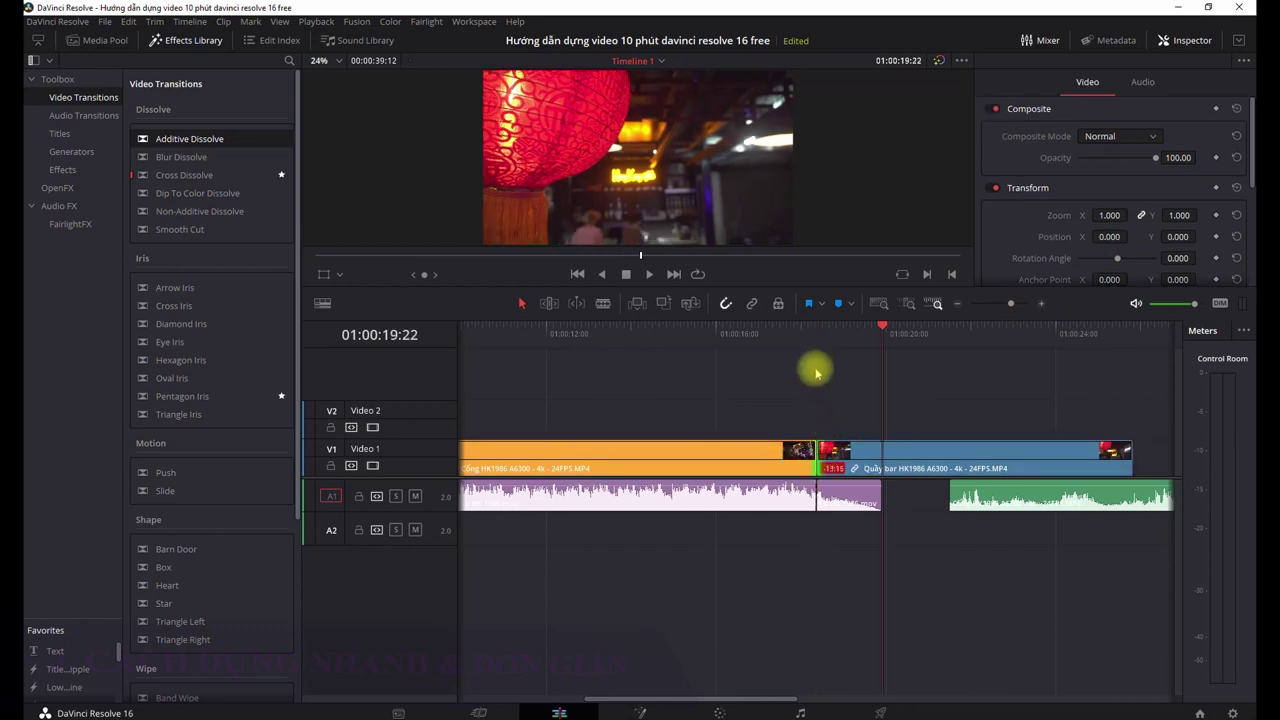
{"action": "key", "text": "Up"}
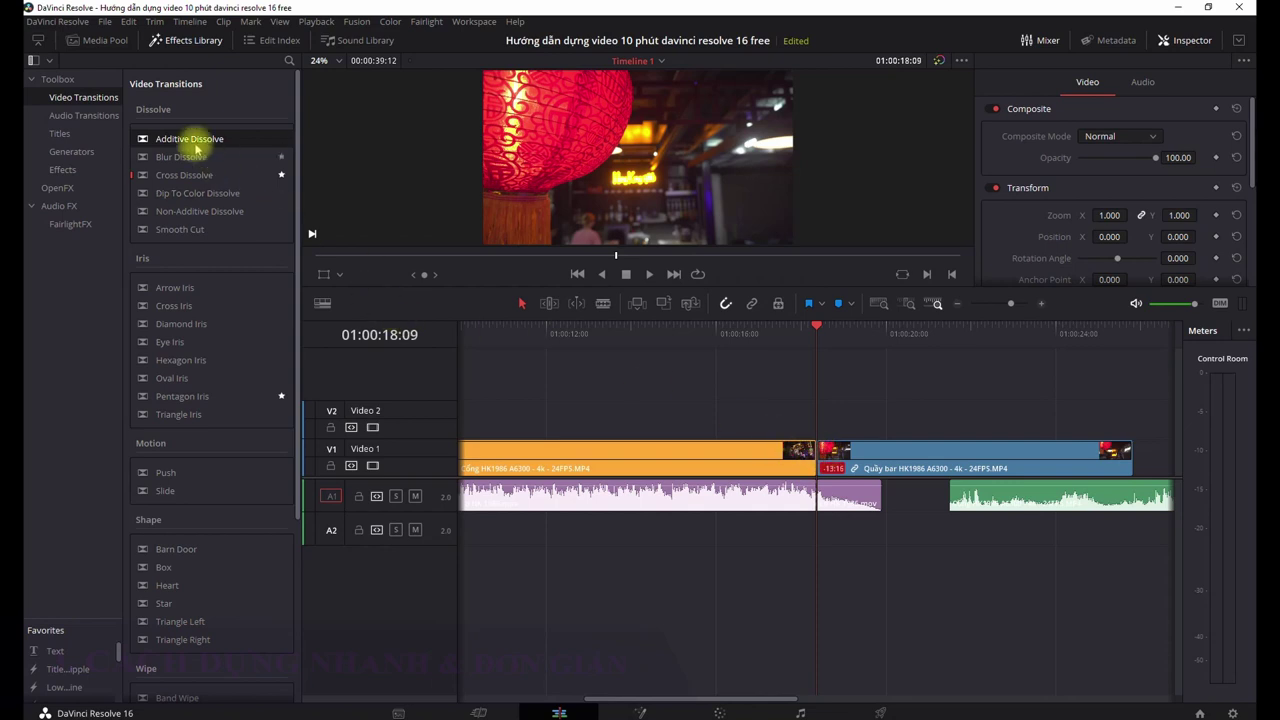
{"action": "left_click_drag", "start_coordinate": [190, 141], "coordinate": [806, 455]}
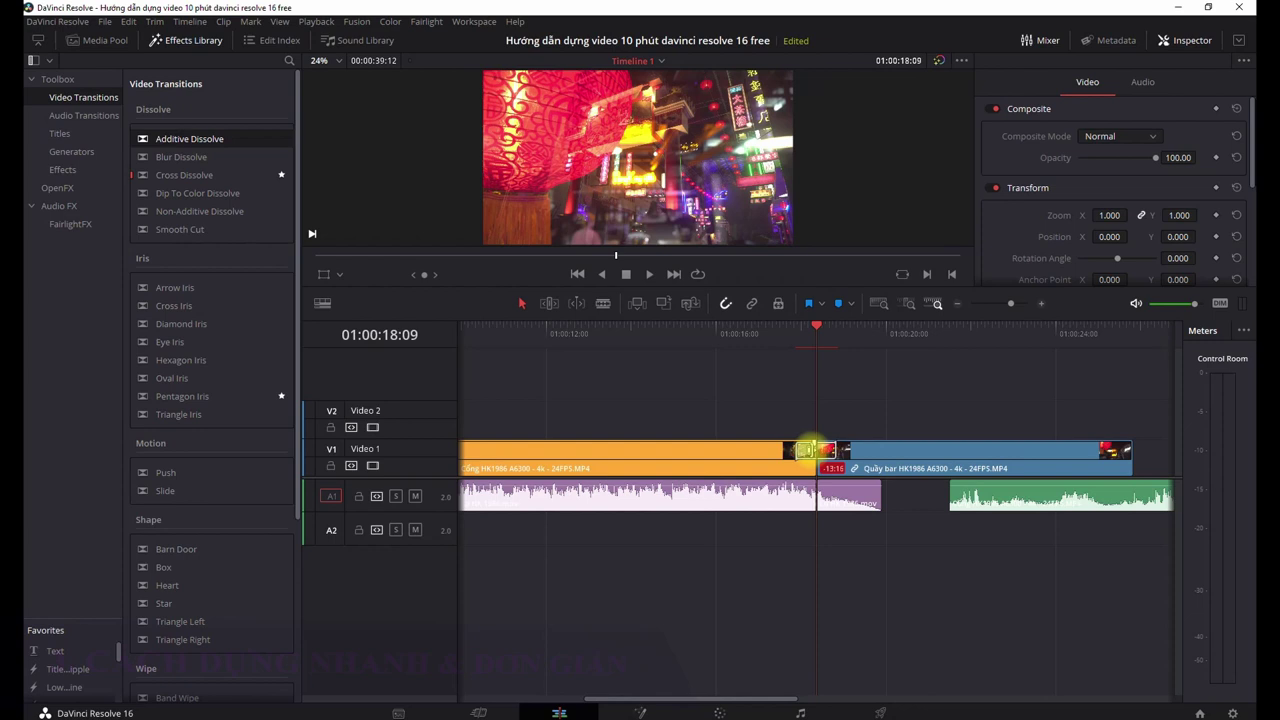
- Preview the Additive Dissolve at the cut twice from just before the edit
{"action": "left_click", "coordinate": [779, 331]}
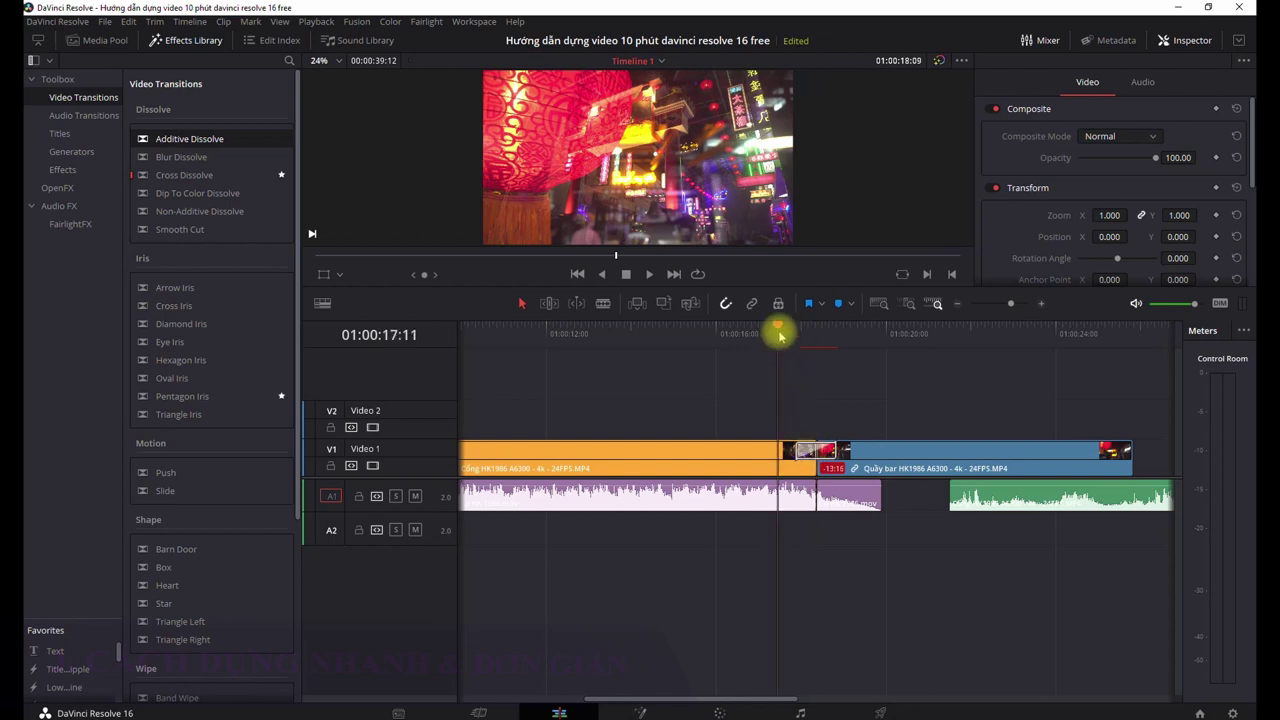
{"action": "key", "text": "space"}
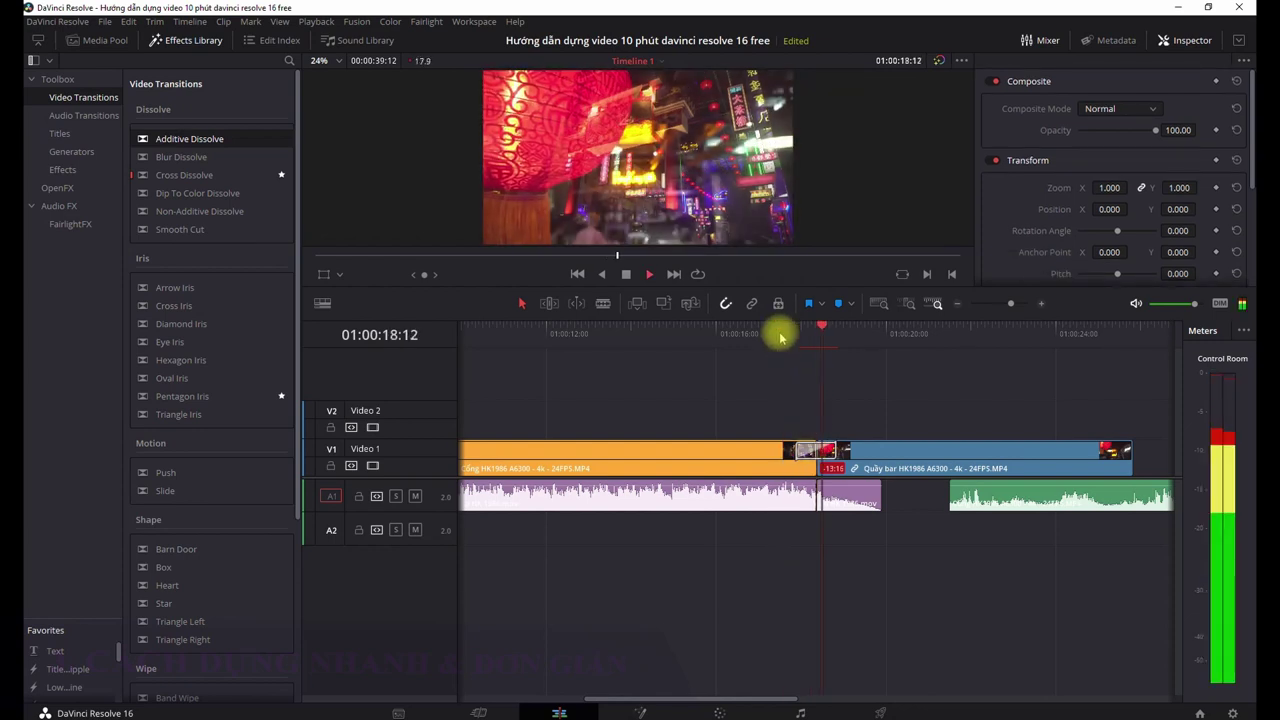
{"action": "left_click", "coordinate": [780, 333]}
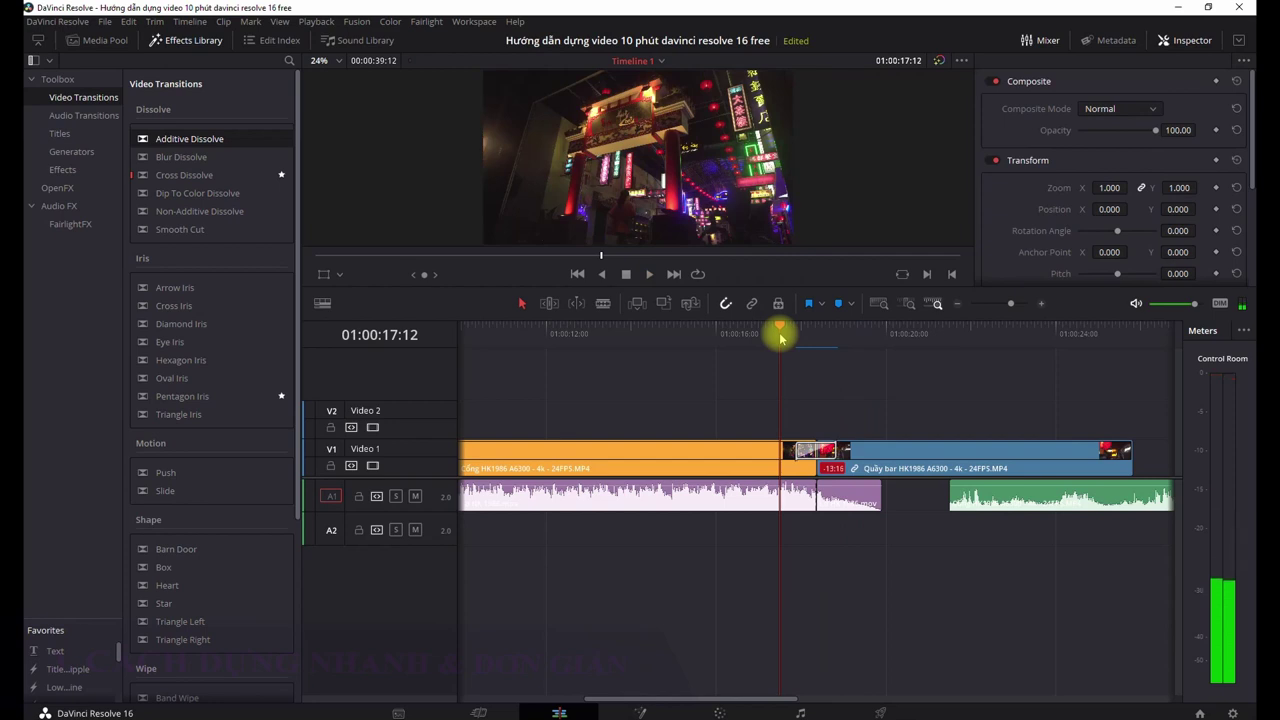
{"action": "key", "text": "space"}
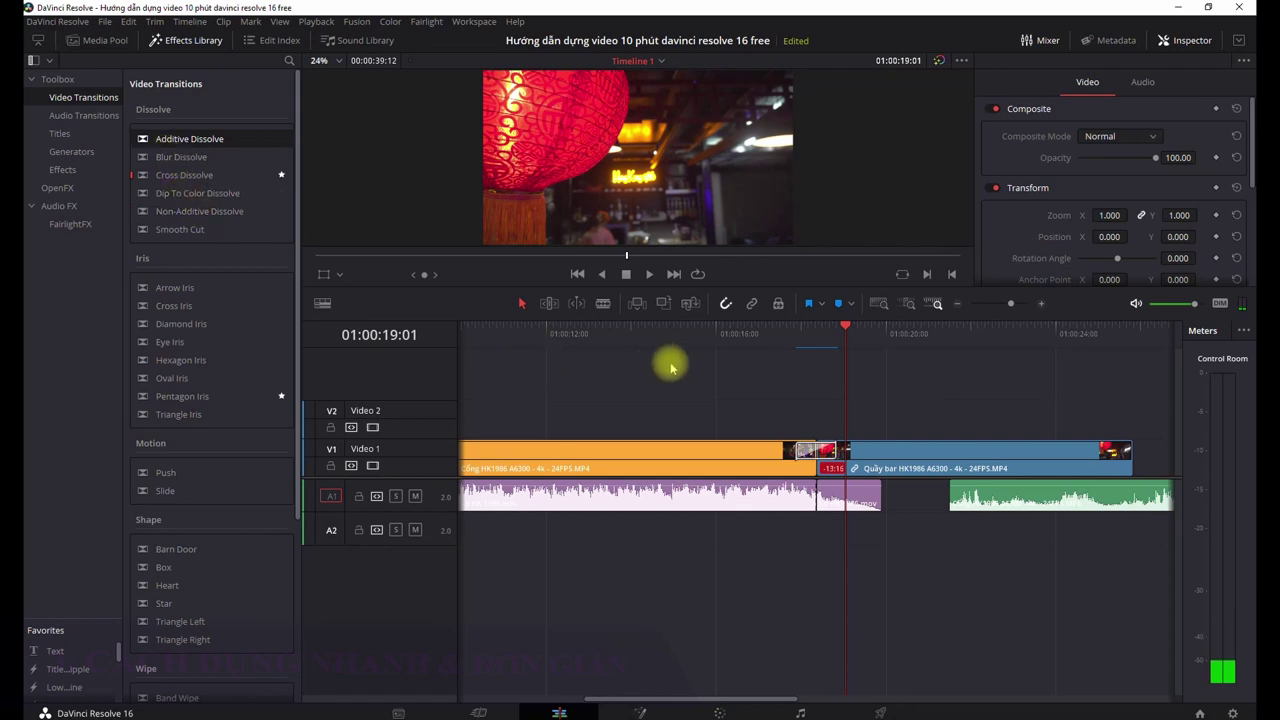
{"action": "left_click", "coordinate": [799, 355]}
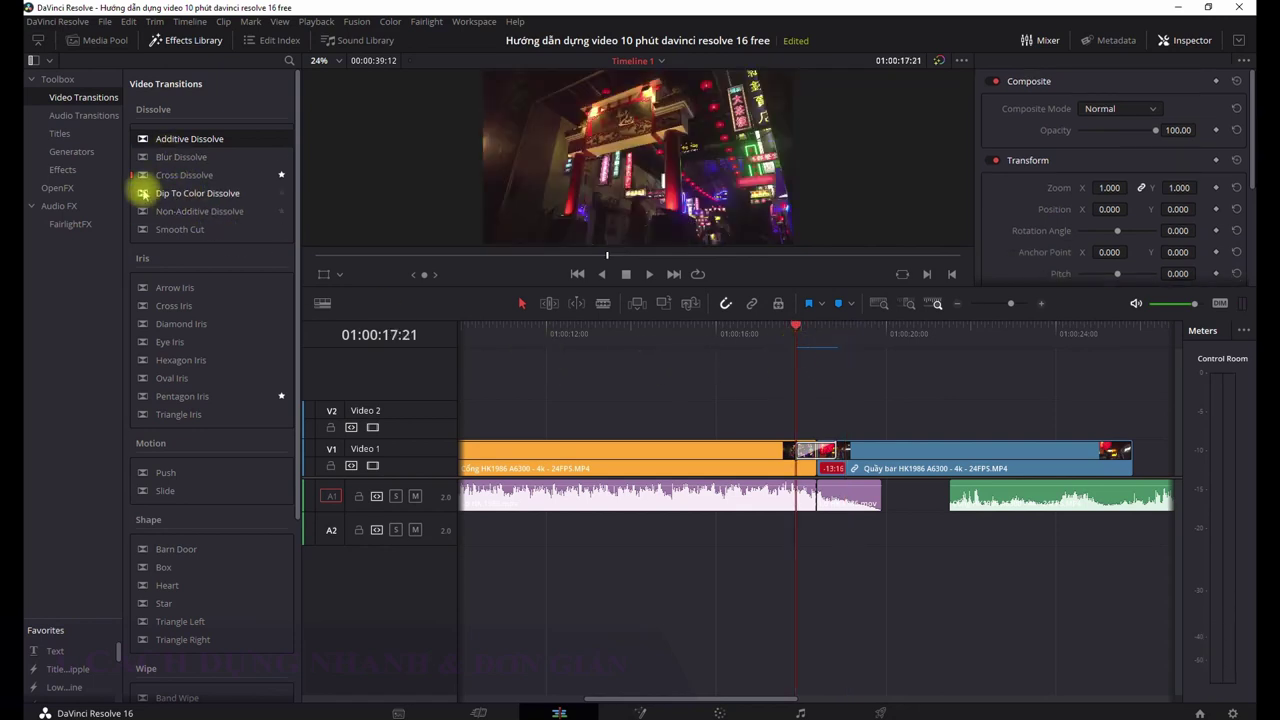
- Replace the Additive Dissolve with a Blur Dissolve at the cut
{"action": "left_click", "coordinate": [805, 450]}
{"action": "key", "text": "Delete"}
{"action": "mouse_move", "coordinate": [190, 160]}
{"action": "left_mouse_down"}
{"action": "mouse_move", "coordinate": [627, 416]}
{"action": "mouse_move", "coordinate": [812, 449]}
{"action": "left_mouse_up"}
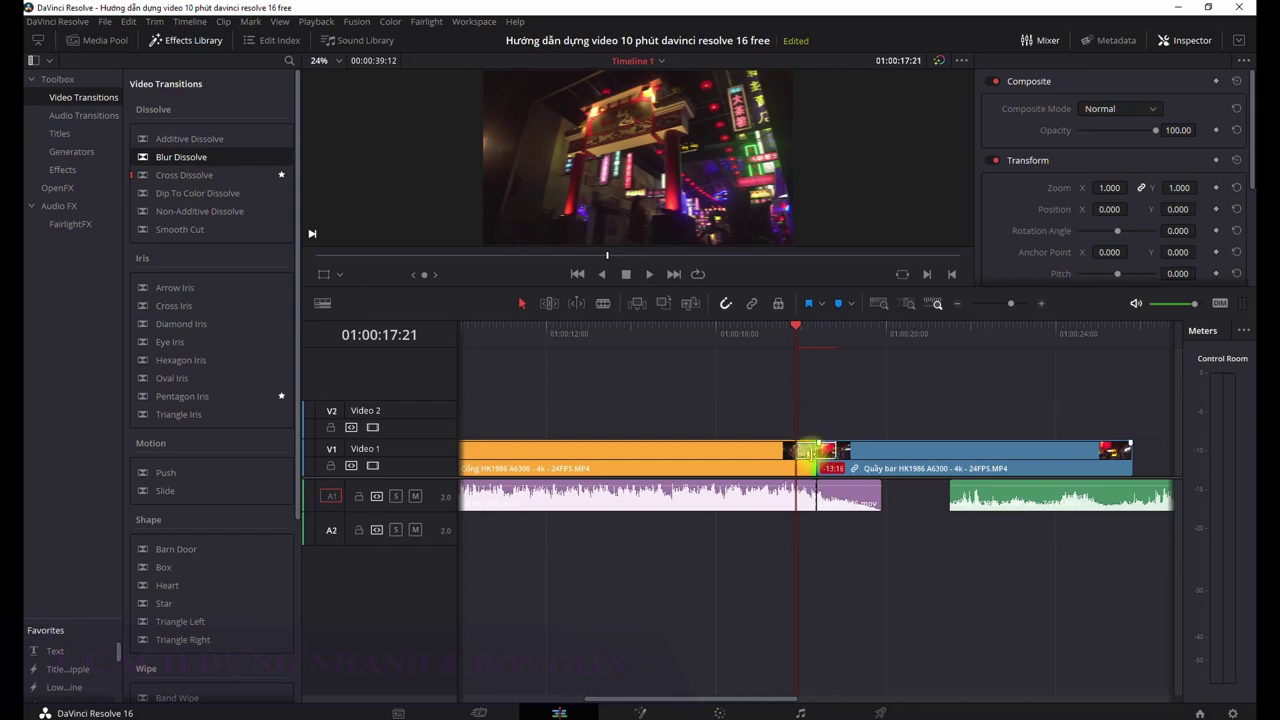
- Inspect the Blur Dissolve's settings and play back the transition at the cut
{"action": "left_click", "coordinate": [825, 452]}
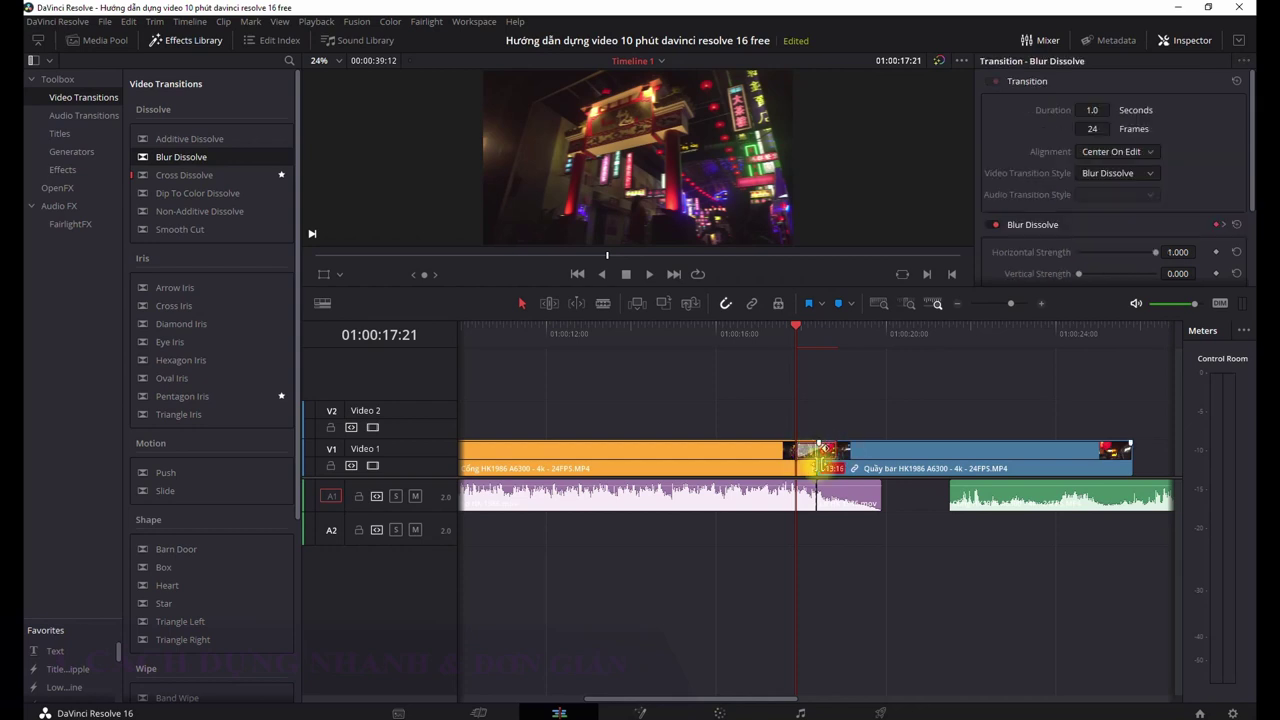
{"action": "left_click", "coordinate": [852, 466]}
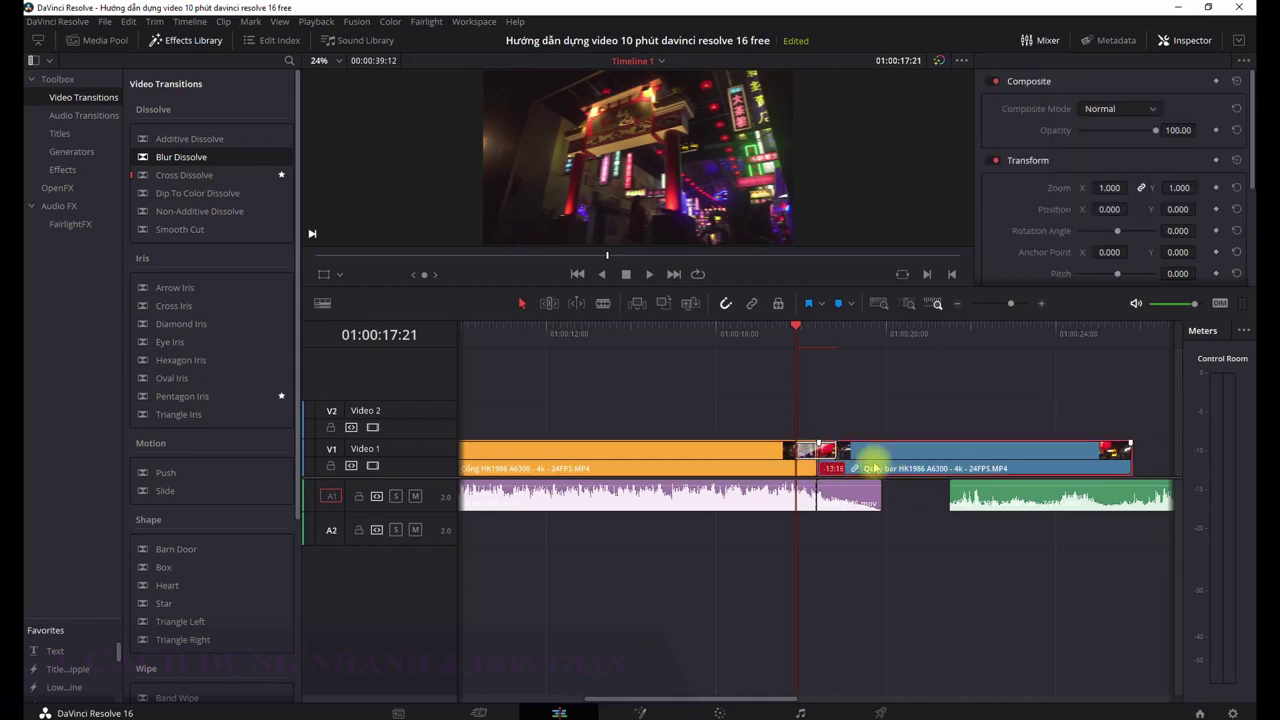
{"action": "key", "text": "space"}
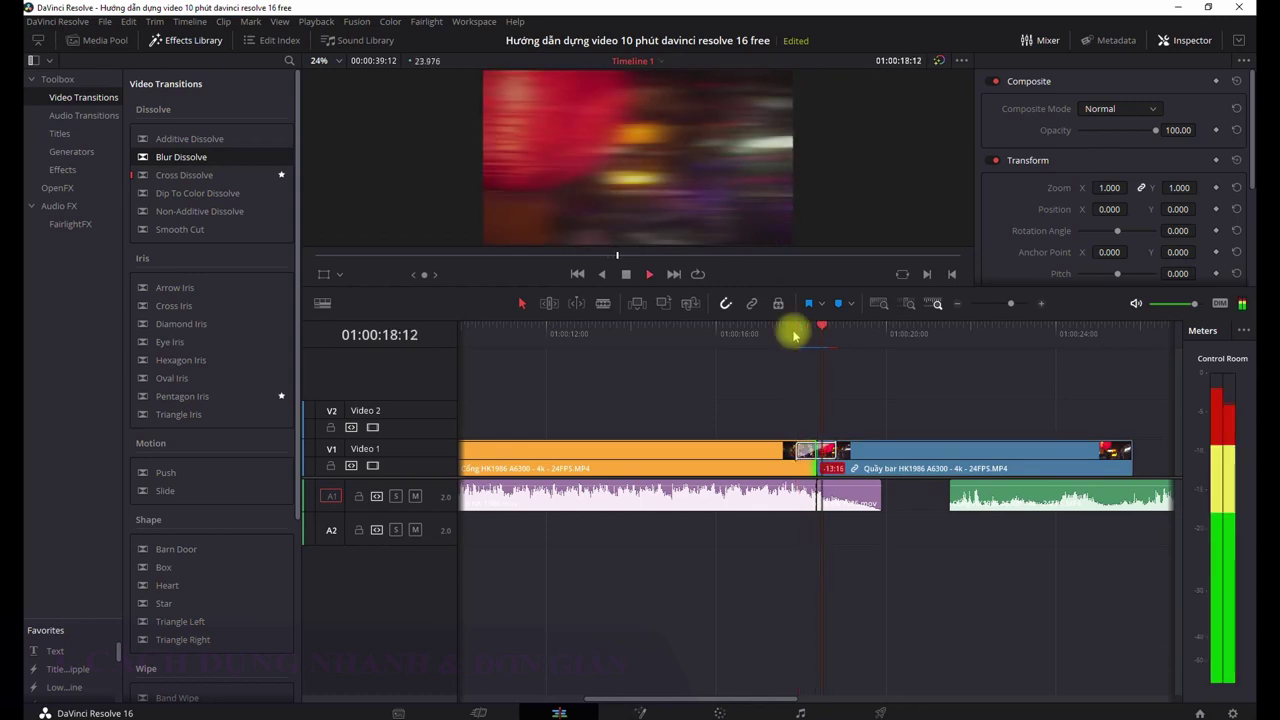
{"action": "left_click", "coordinate": [793, 335]}
{"action": "key", "text": "space"}
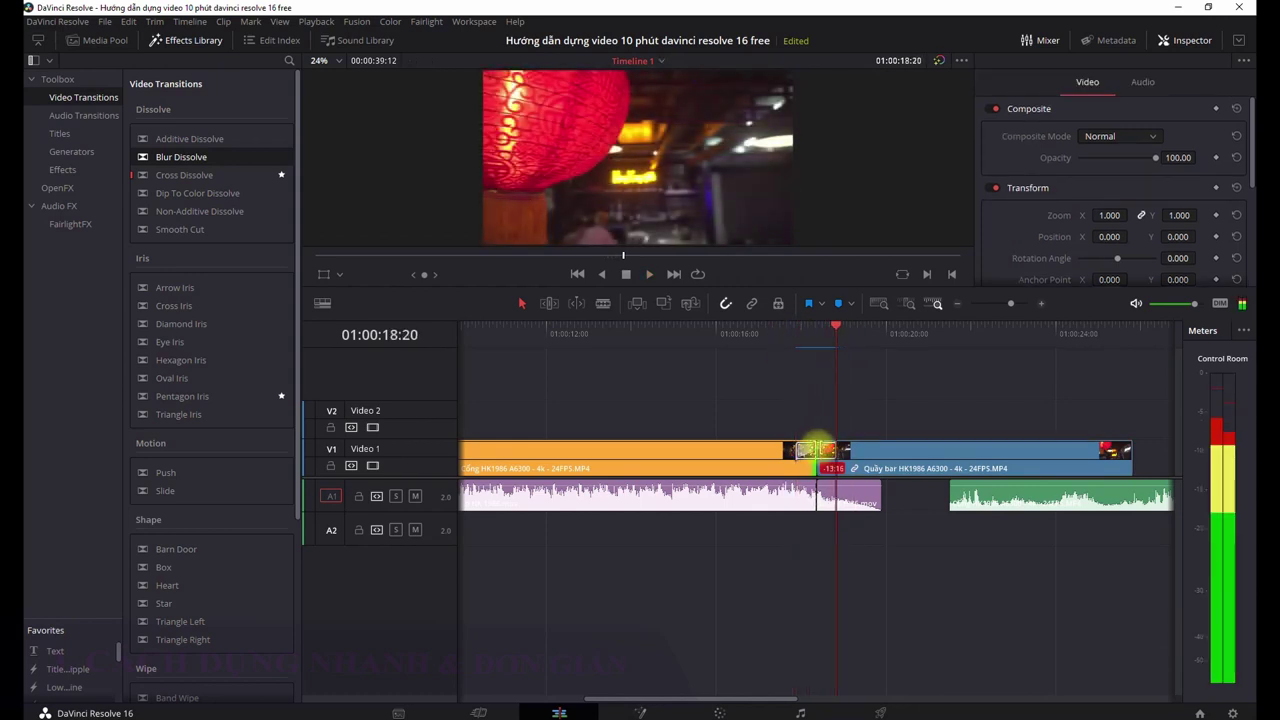
{"action": "left_click", "coordinate": [803, 452]}
{"action": "left_click", "coordinate": [871, 457]}
- Try a Diamond Iris transition at the cut, play it, then delete it
{"action": "scroll", "coordinate": [185, 343], "scroll_direction": "down", "scroll_amount": 5}
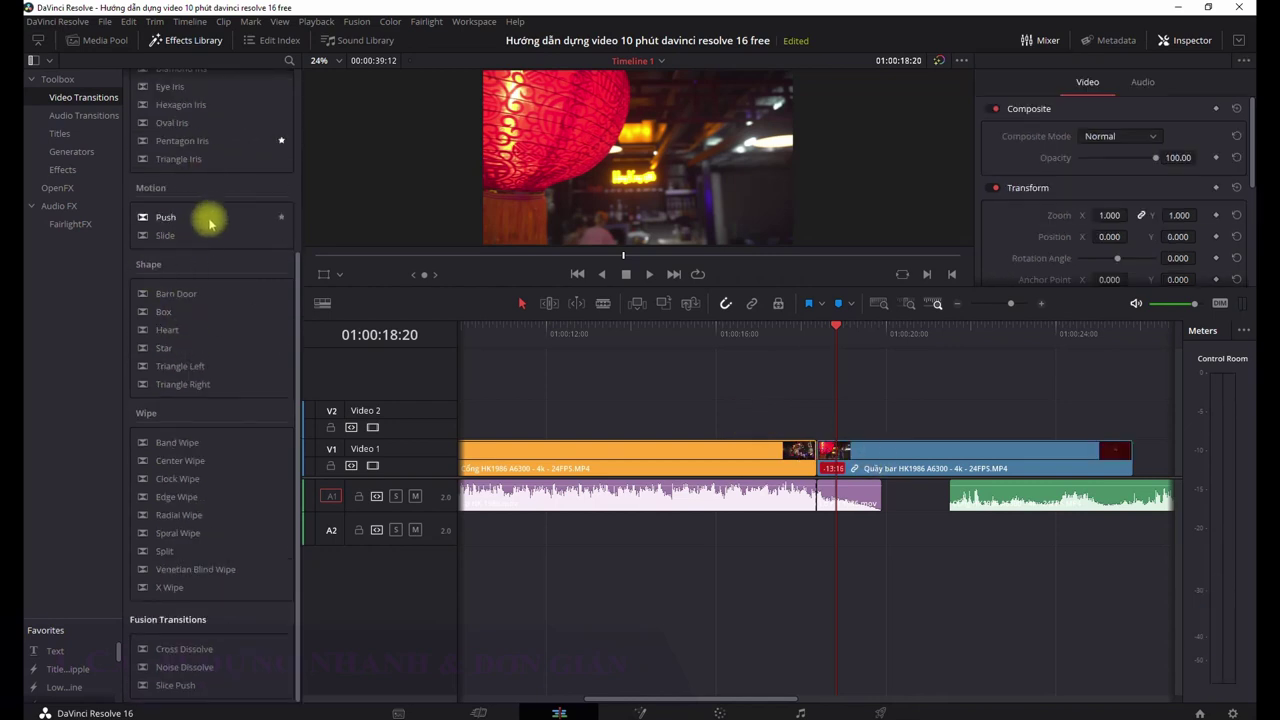
{"action": "scroll", "coordinate": [200, 225], "scroll_direction": "up", "scroll_amount": 3}
{"action": "left_click", "coordinate": [176, 258]}
{"action": "left_click", "coordinate": [790, 336]}
{"action": "key", "text": "space"}
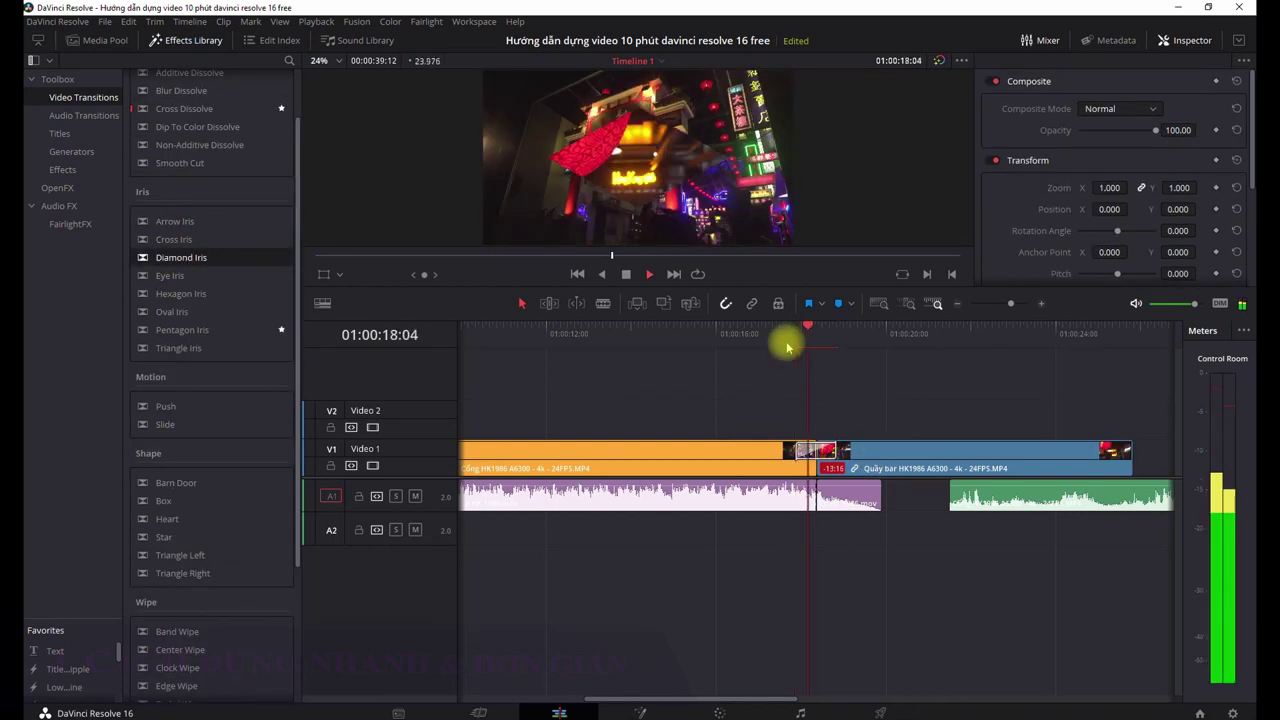
{"action": "left_click", "coordinate": [817, 440]}
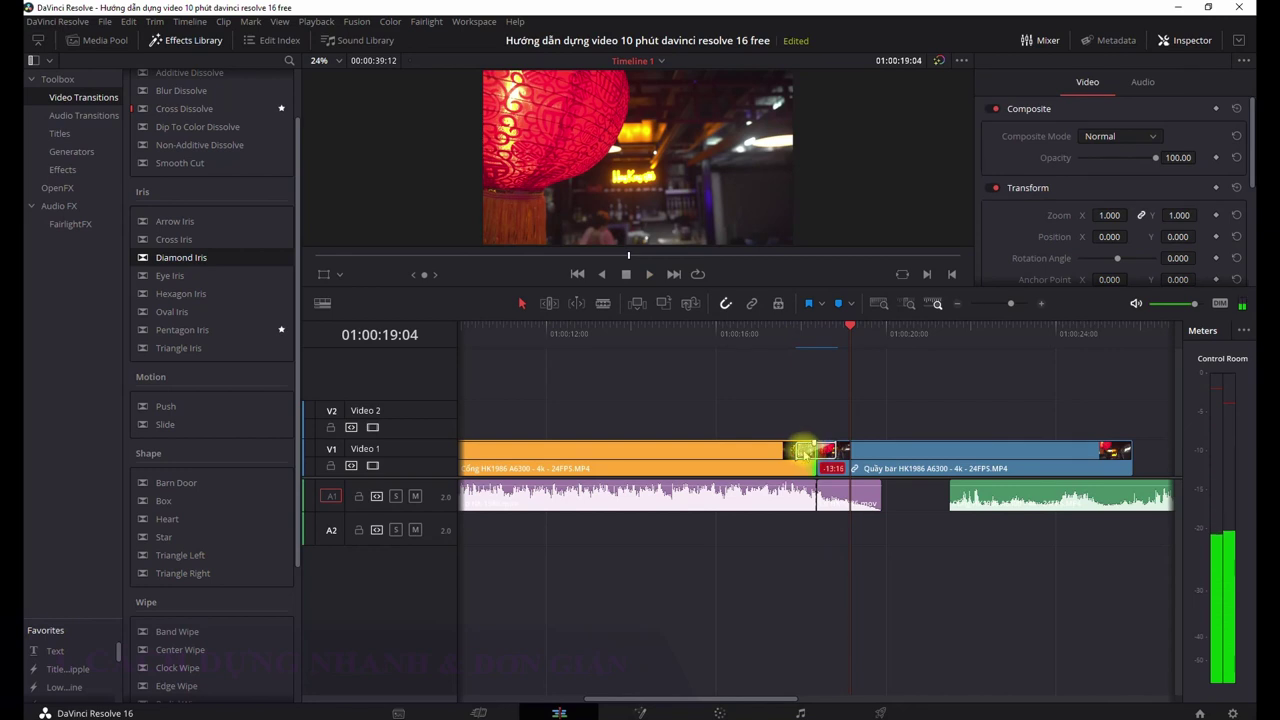
{"action": "key", "text": "Delete"}
{"action": "scroll", "coordinate": [220, 320], "scroll_direction": "up", "scroll_amount": 1}
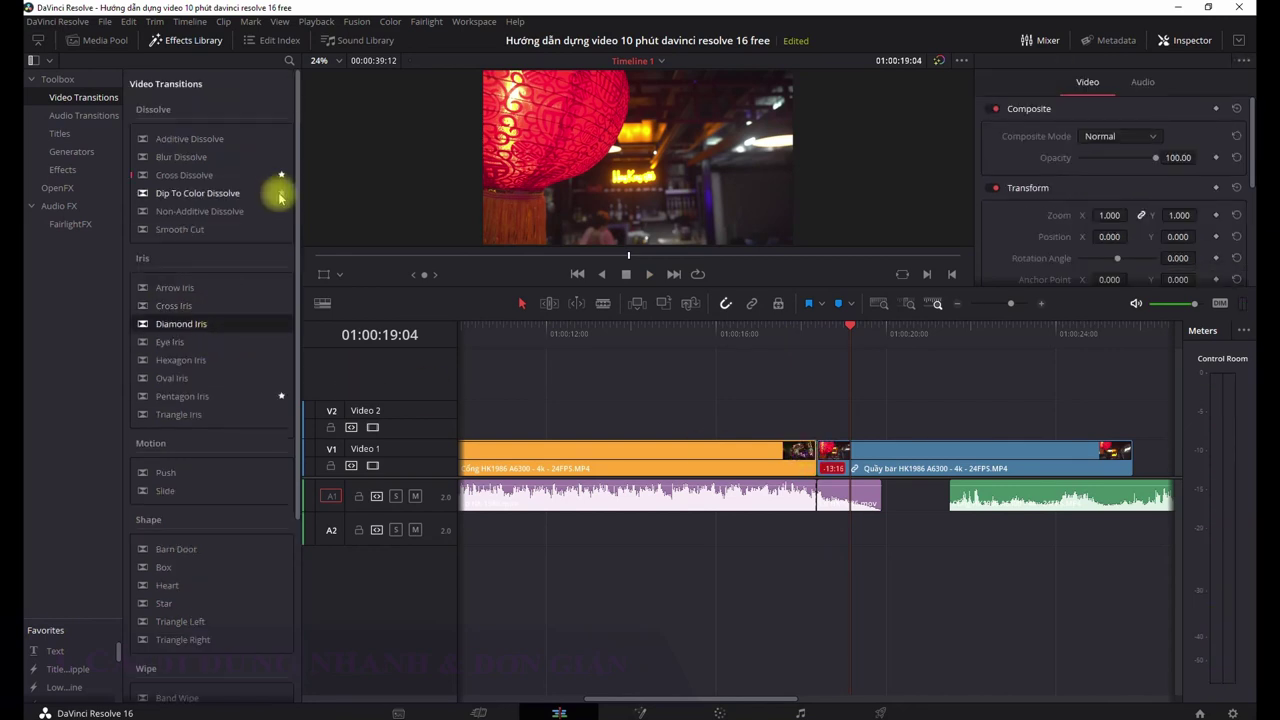
- Mark Dip To Color Dissolve as a favourite and enlarge the Favorites list
{"action": "left_click", "coordinate": [281, 193]}
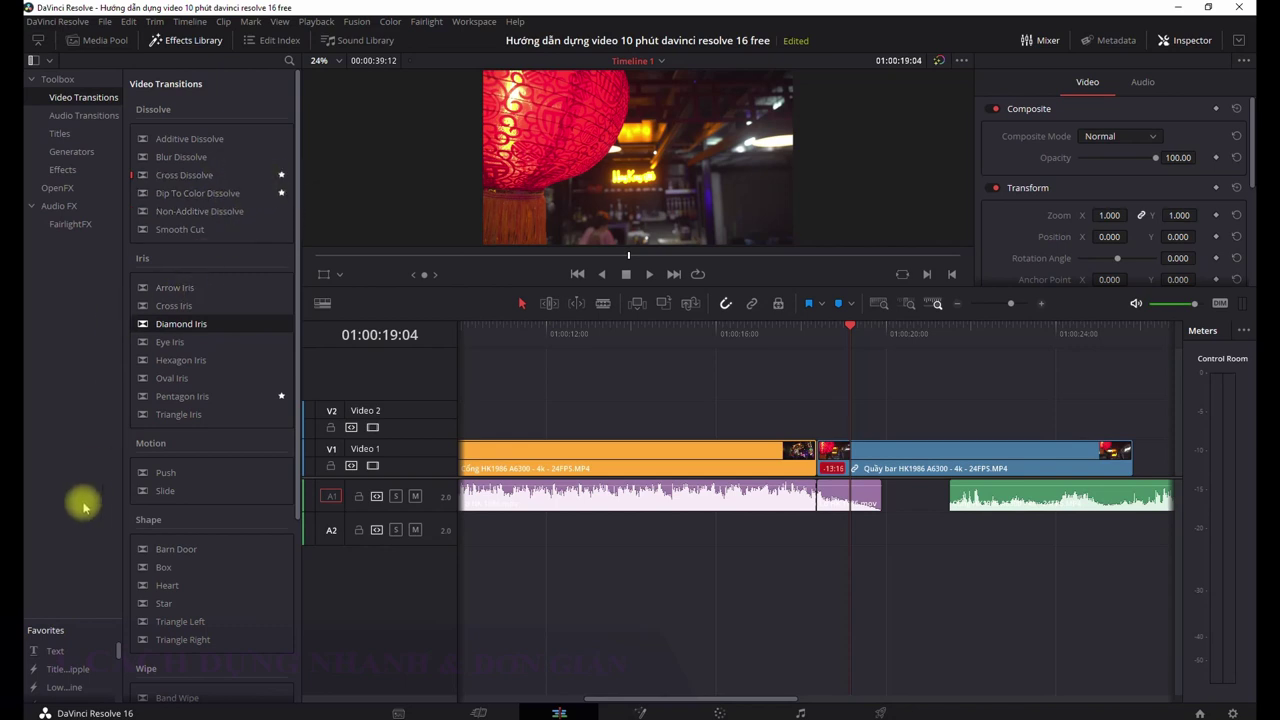
{"action": "left_click_drag", "start_coordinate": [48, 625], "coordinate": [46, 373]}
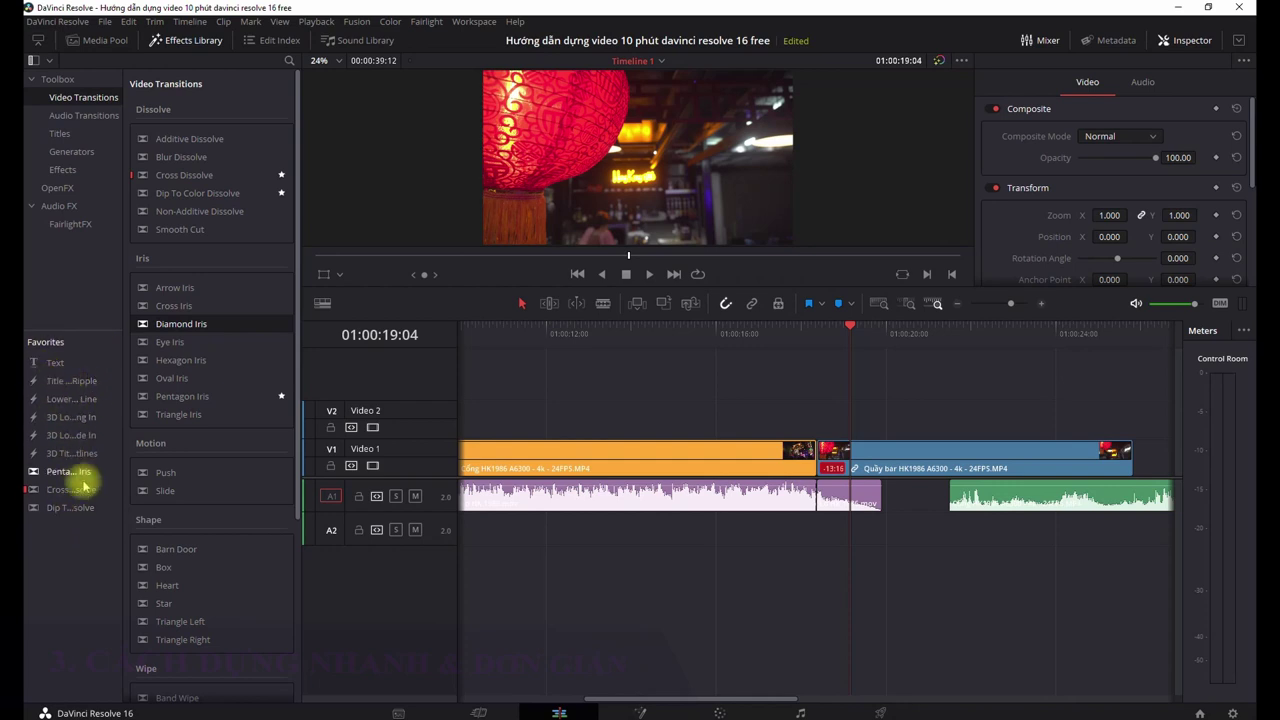
{"action": "scroll", "coordinate": [209, 354], "scroll_direction": "down", "scroll_amount": 3}
- Place an Additive Dissolve on the cut between the two Video 1 clips
{"action": "left_click", "coordinate": [79, 115]}
{"action": "left_click", "coordinate": [86, 98]}
{"action": "mouse_move", "coordinate": [189, 139]}
{"action": "left_mouse_down"}
{"action": "mouse_move", "coordinate": [820, 440]}
{"action": "mouse_move", "coordinate": [808, 450]}
{"action": "left_mouse_up"}
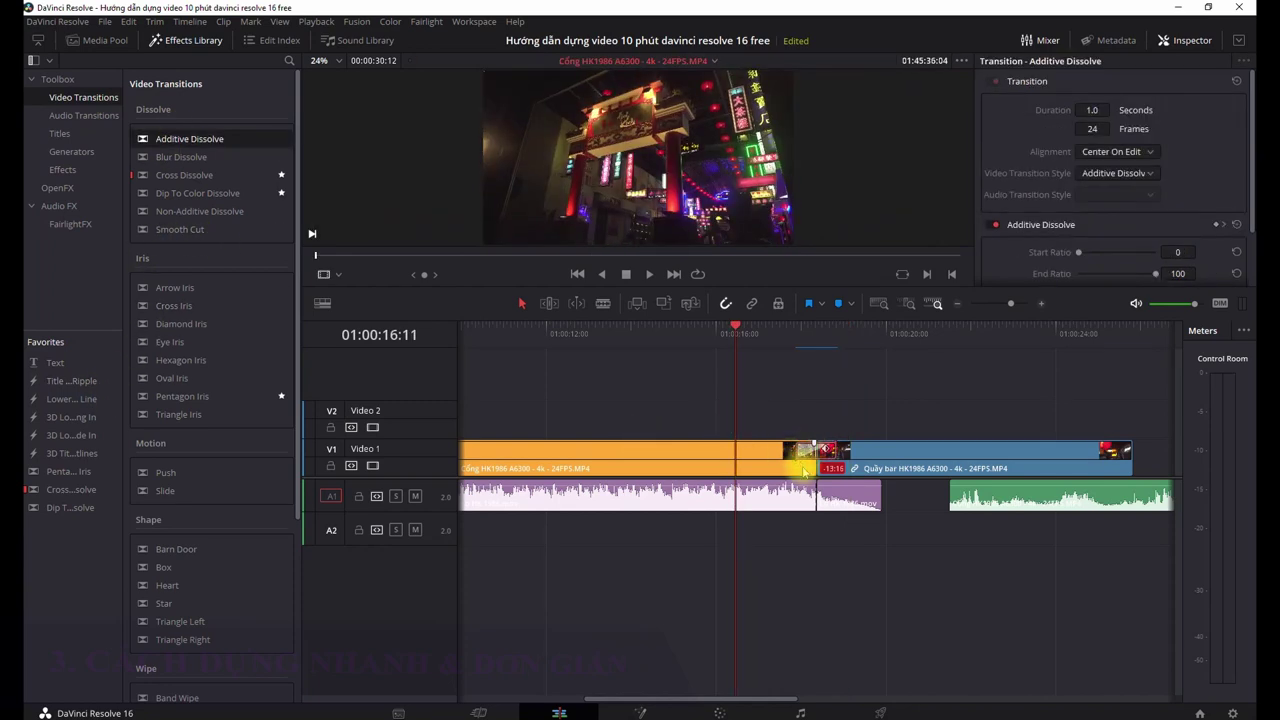
{"action": "left_click", "coordinate": [528, 451]}
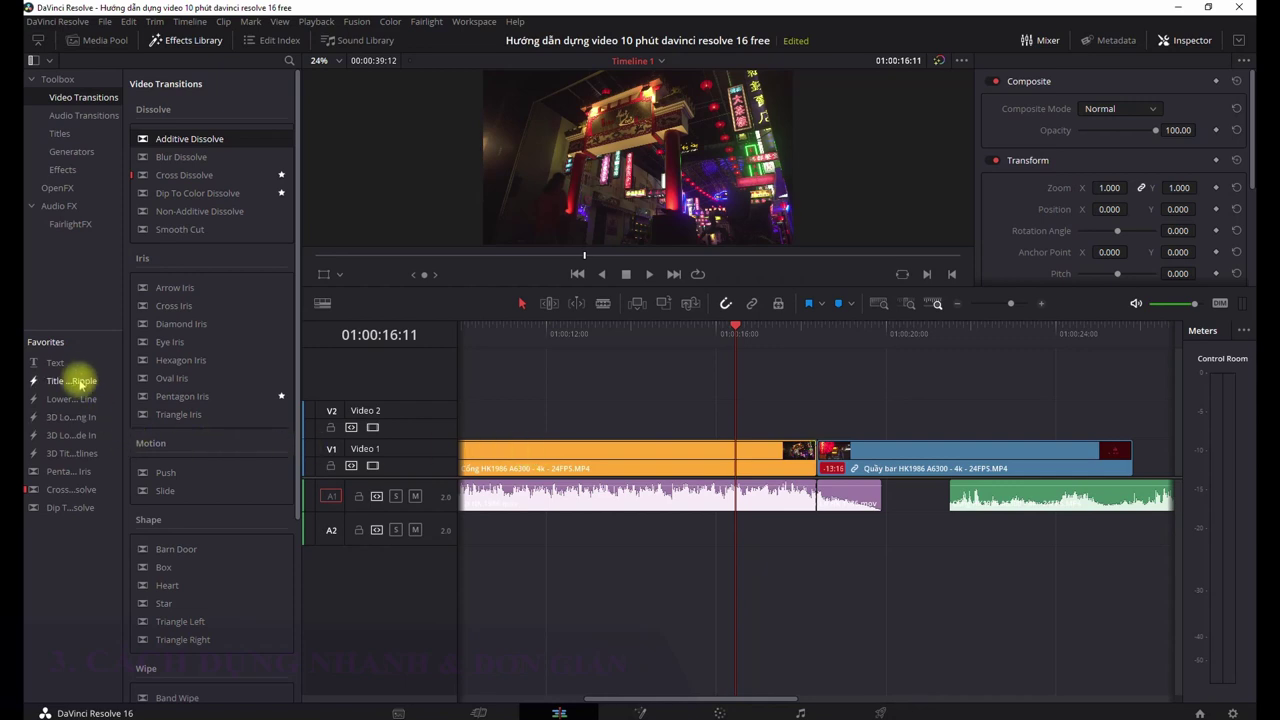
{"action": "left_click", "coordinate": [59, 133]}
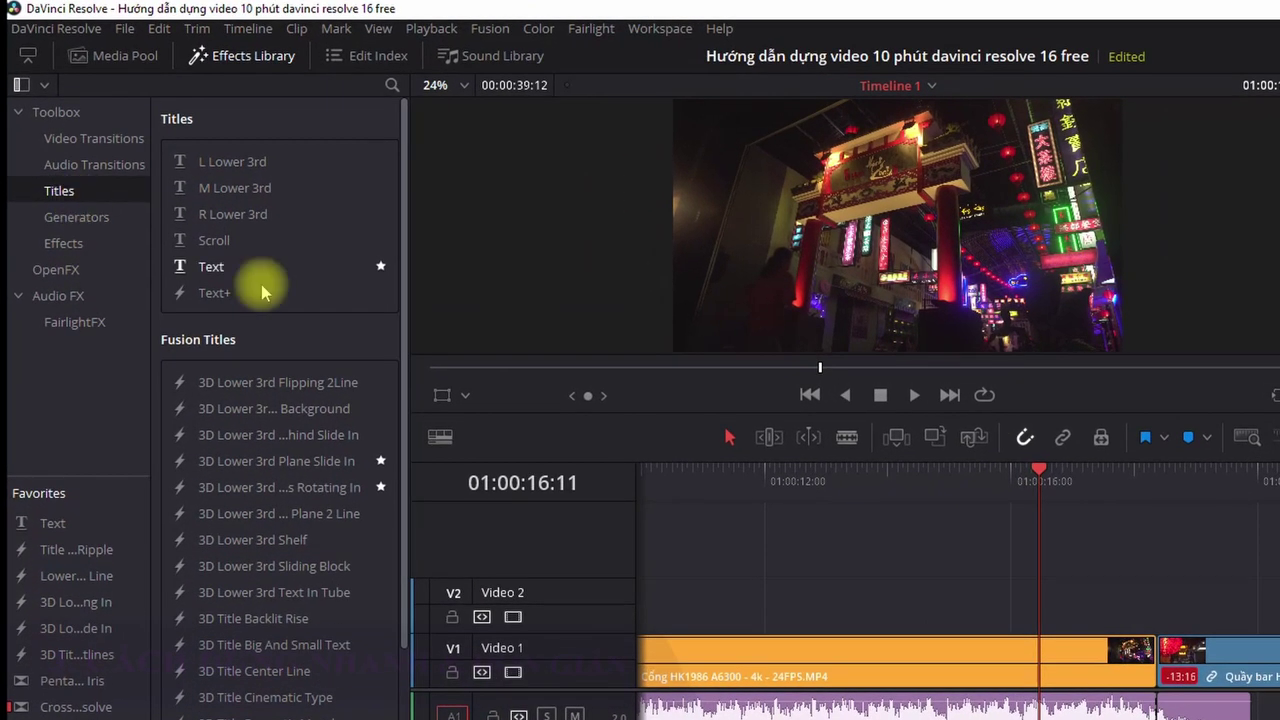
- Add a plain Text title on Video 2 and park the playhead at 01:00:14:09
{"action": "scroll", "coordinate": [270, 292], "scroll_direction": "down", "scroll_amount": 10}
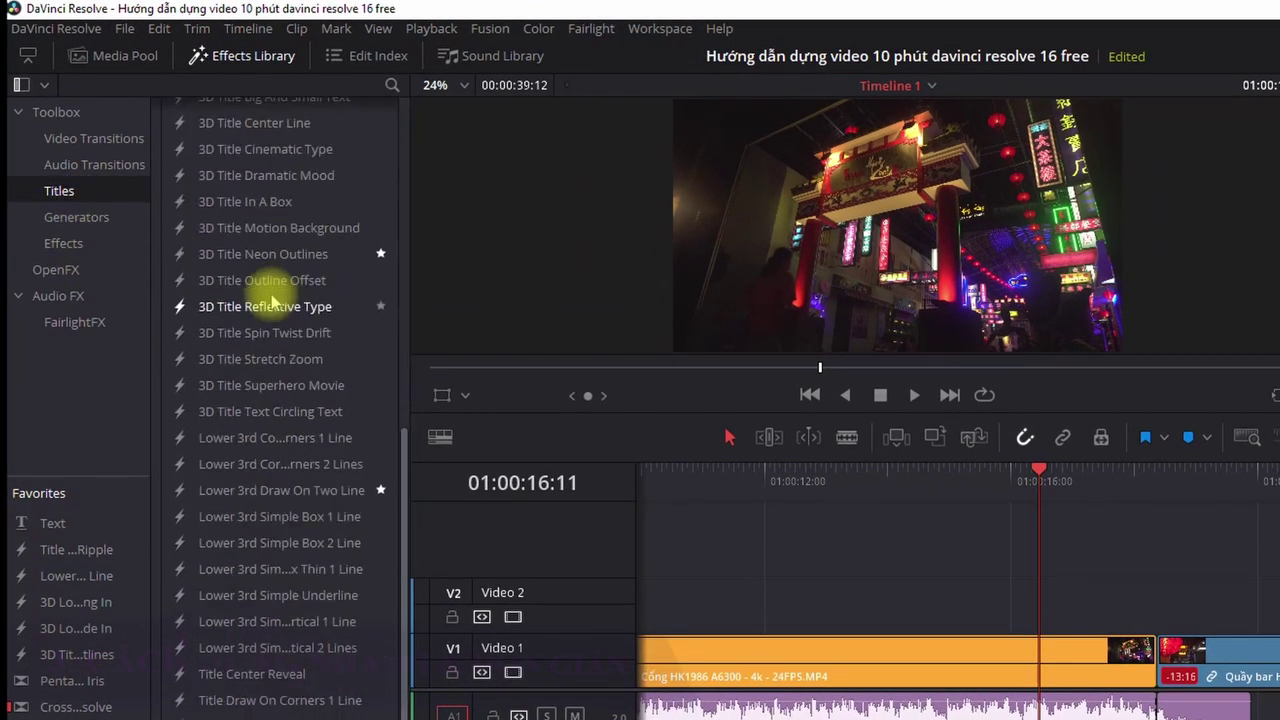
{"action": "scroll", "coordinate": [255, 505], "scroll_direction": "down", "scroll_amount": 1}
{"action": "scroll", "coordinate": [262, 515], "scroll_direction": "up", "scroll_amount": 10}
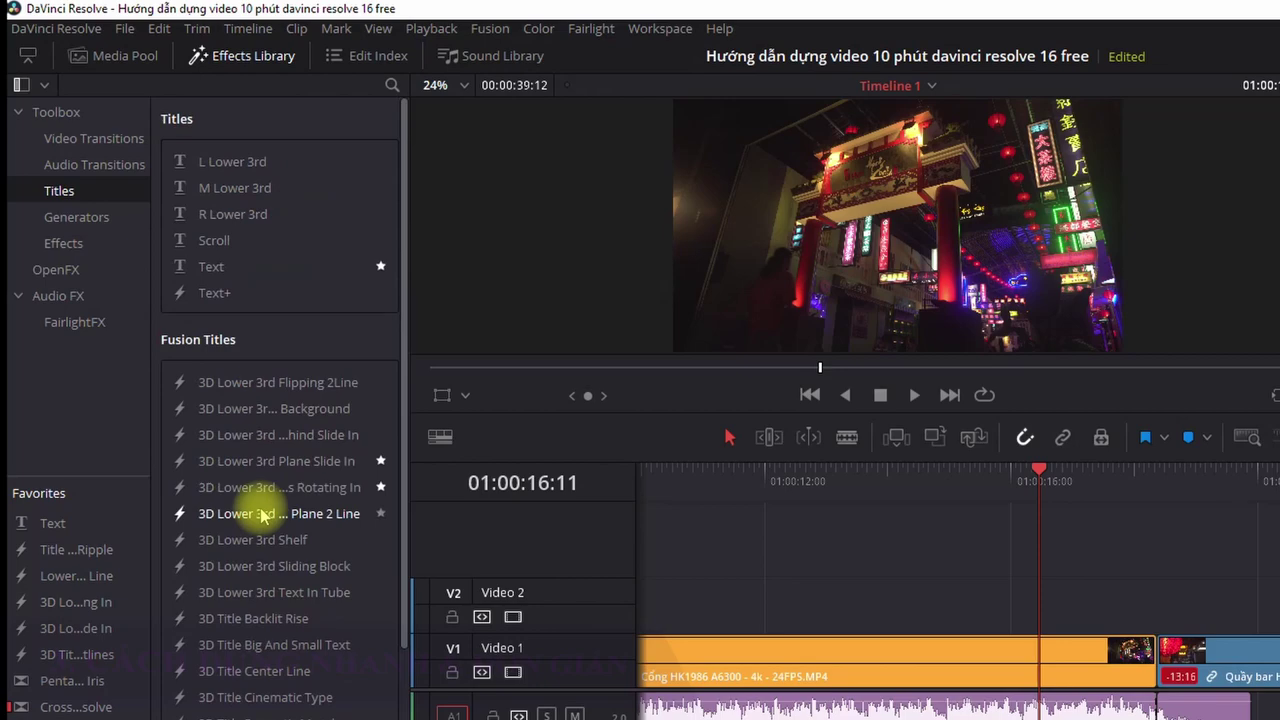
{"action": "left_click_drag", "start_coordinate": [280, 266], "coordinate": [787, 599]}
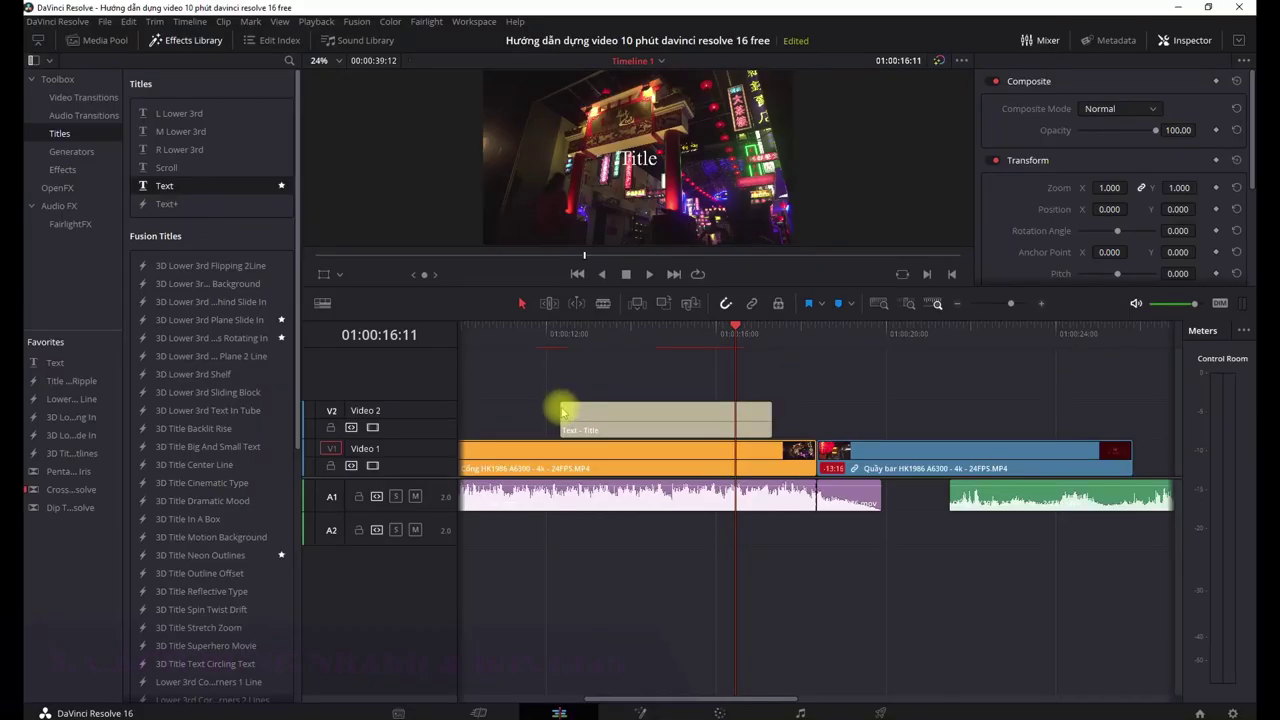
{"action": "left_click", "coordinate": [563, 412]}
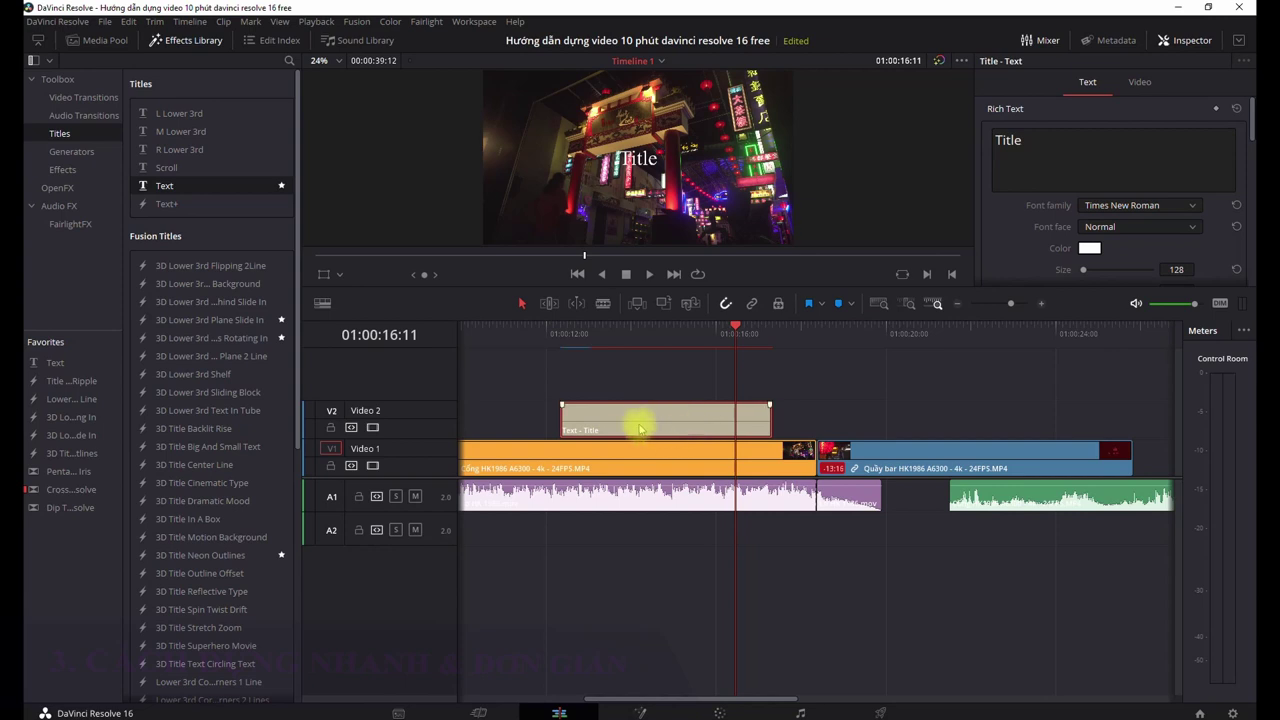
{"action": "left_click", "coordinate": [647, 340]}
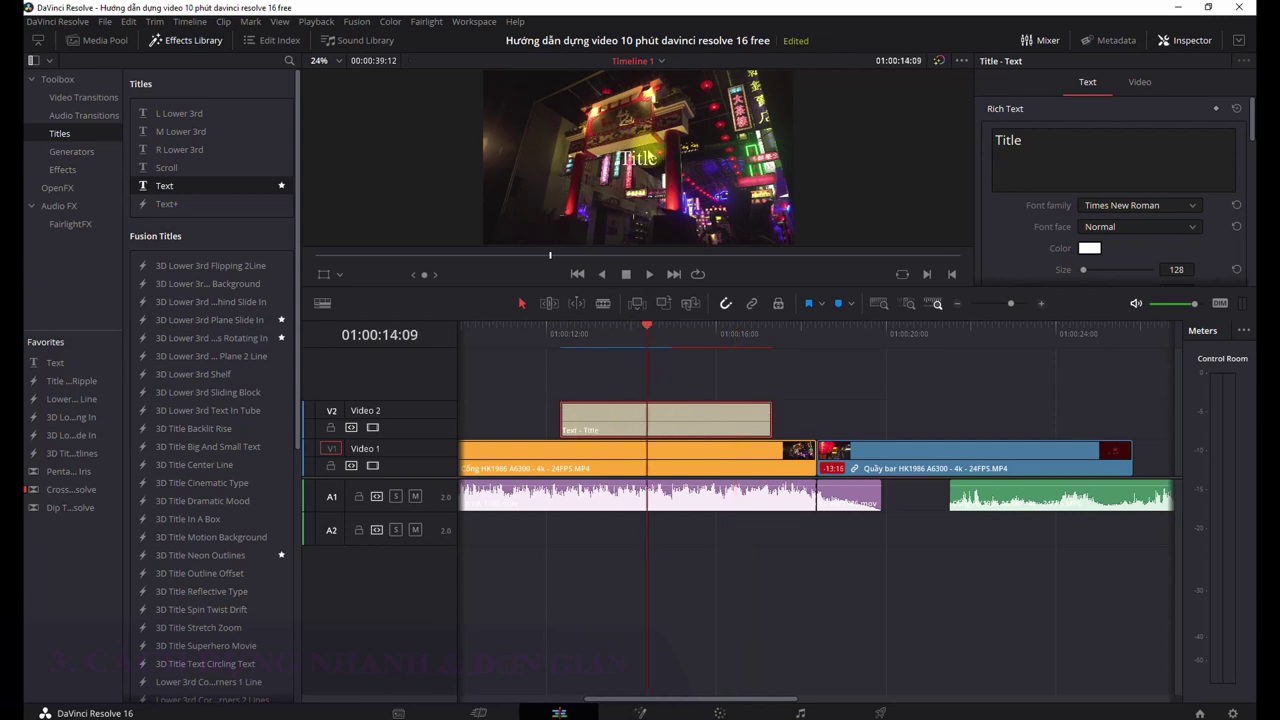
- Set the title's font family to Arial in the Inspector
{"action": "left_click", "coordinate": [1130, 205]}
{"action": "left_click", "coordinate": [1102, 140]}
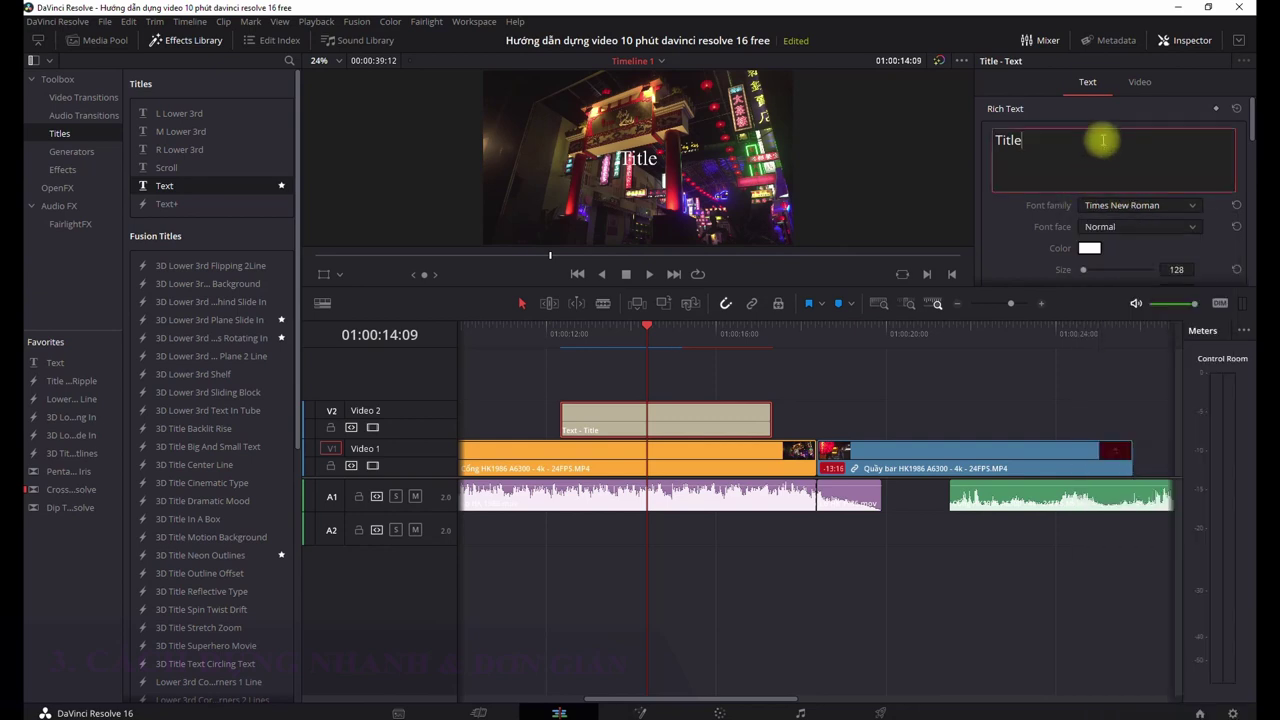
{"action": "left_click", "coordinate": [1155, 205]}
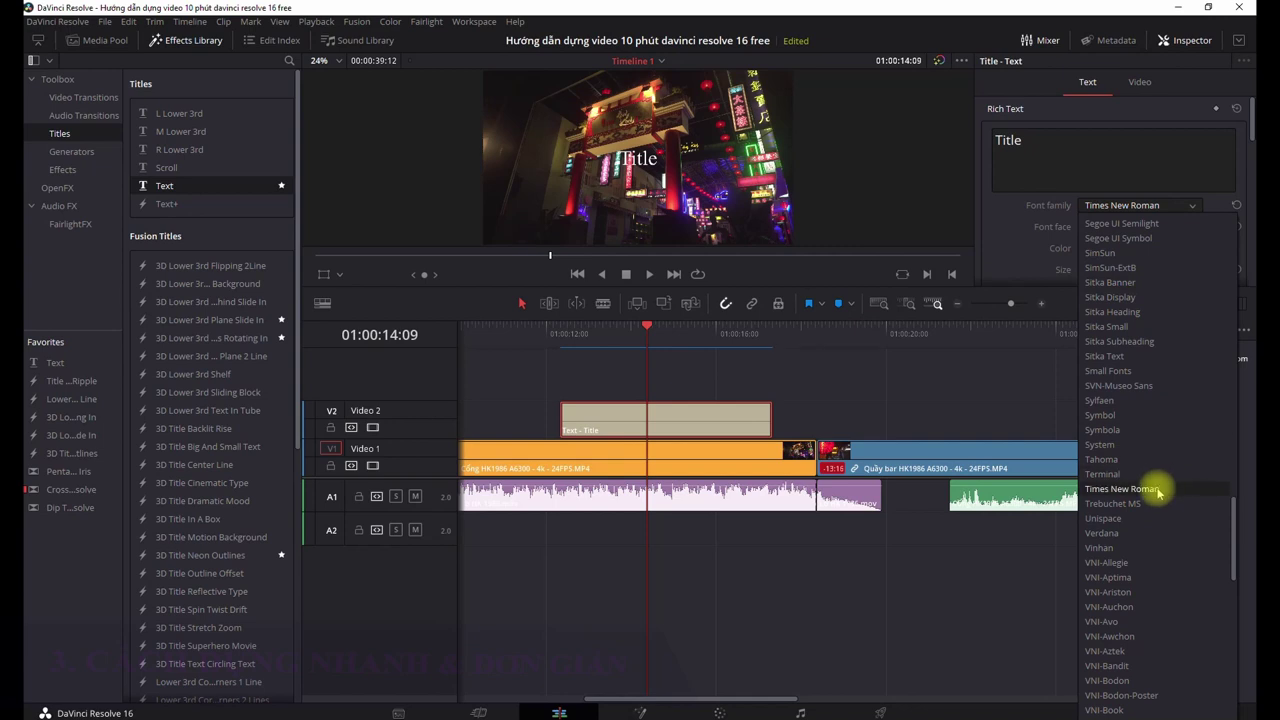
{"action": "left_click", "coordinate": [1158, 491]}
{"action": "left_click", "coordinate": [1160, 205]}
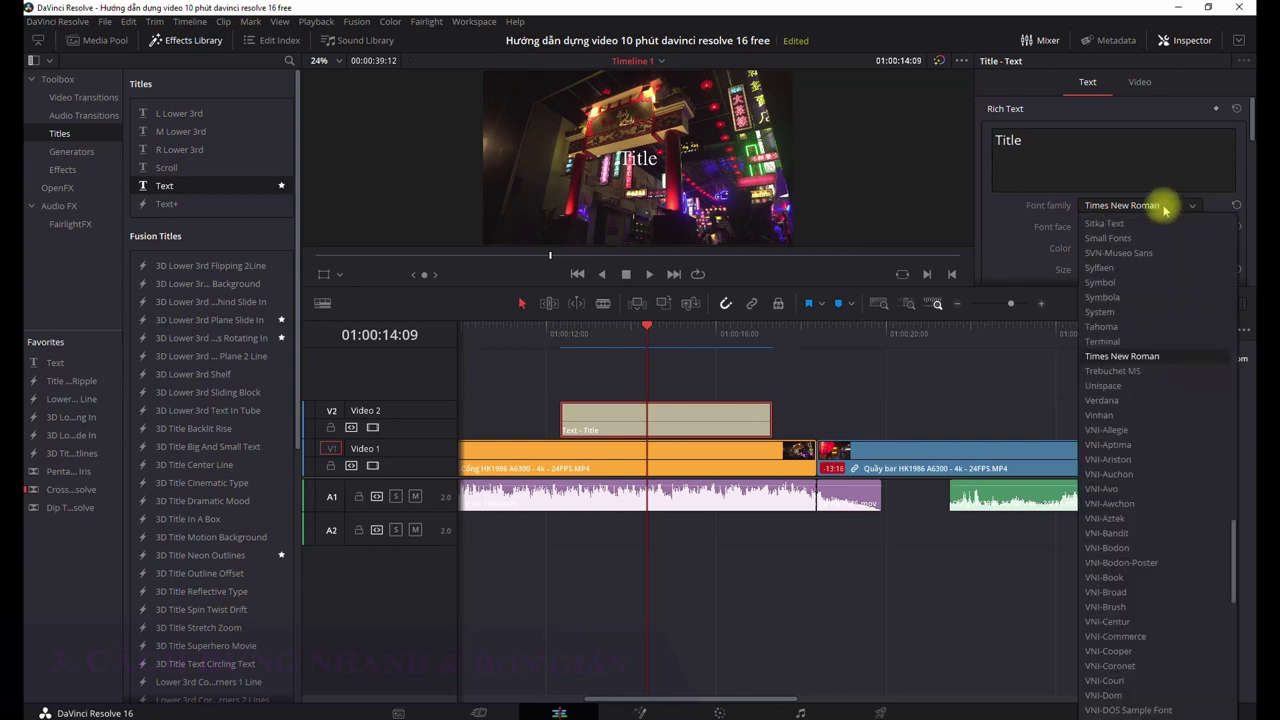
{"action": "scroll", "coordinate": [1129, 356], "scroll_direction": "up", "scroll_amount": 10}
{"action": "left_click", "coordinate": [1130, 350]}
{"action": "left_click", "coordinate": [1098, 175]}
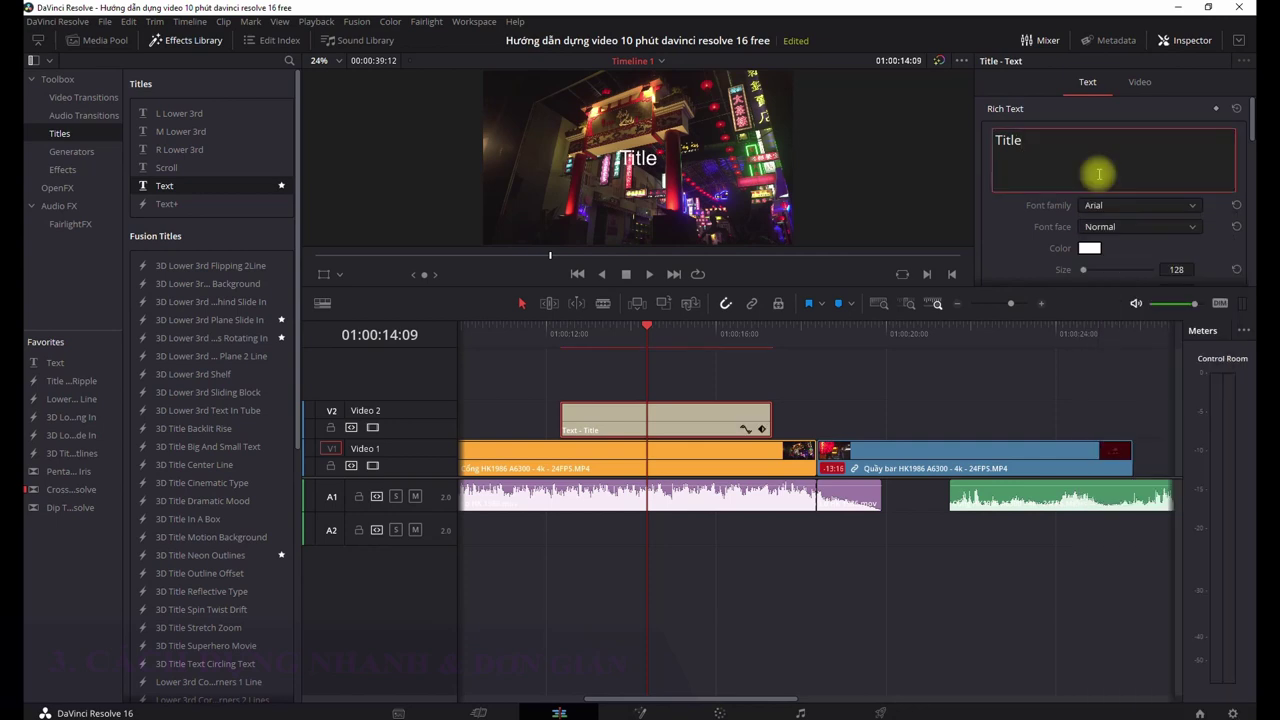
- Set the title's font face to Bold instead of Italic
{"action": "scroll", "coordinate": [1140, 226], "scroll_direction": "down", "scroll_amount": 1}
{"action": "left_click", "coordinate": [1140, 186]}
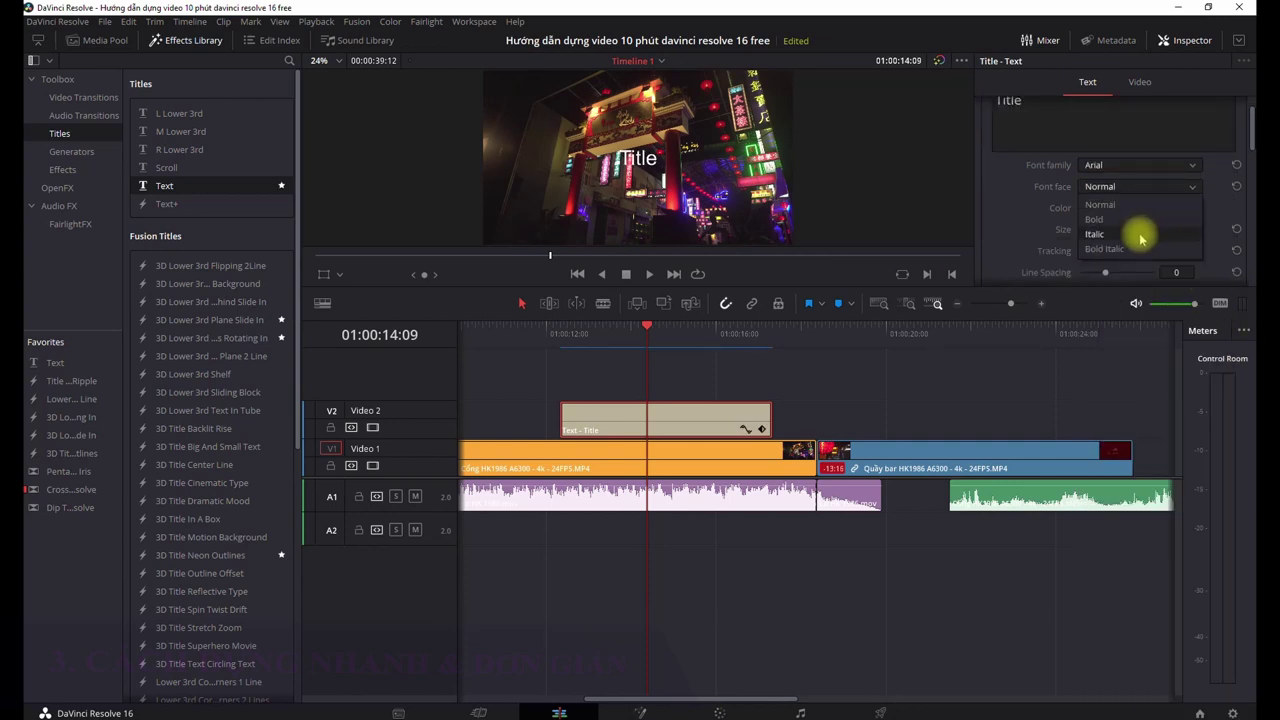
{"action": "left_click", "coordinate": [1137, 236]}
{"action": "left_click", "coordinate": [1120, 187]}
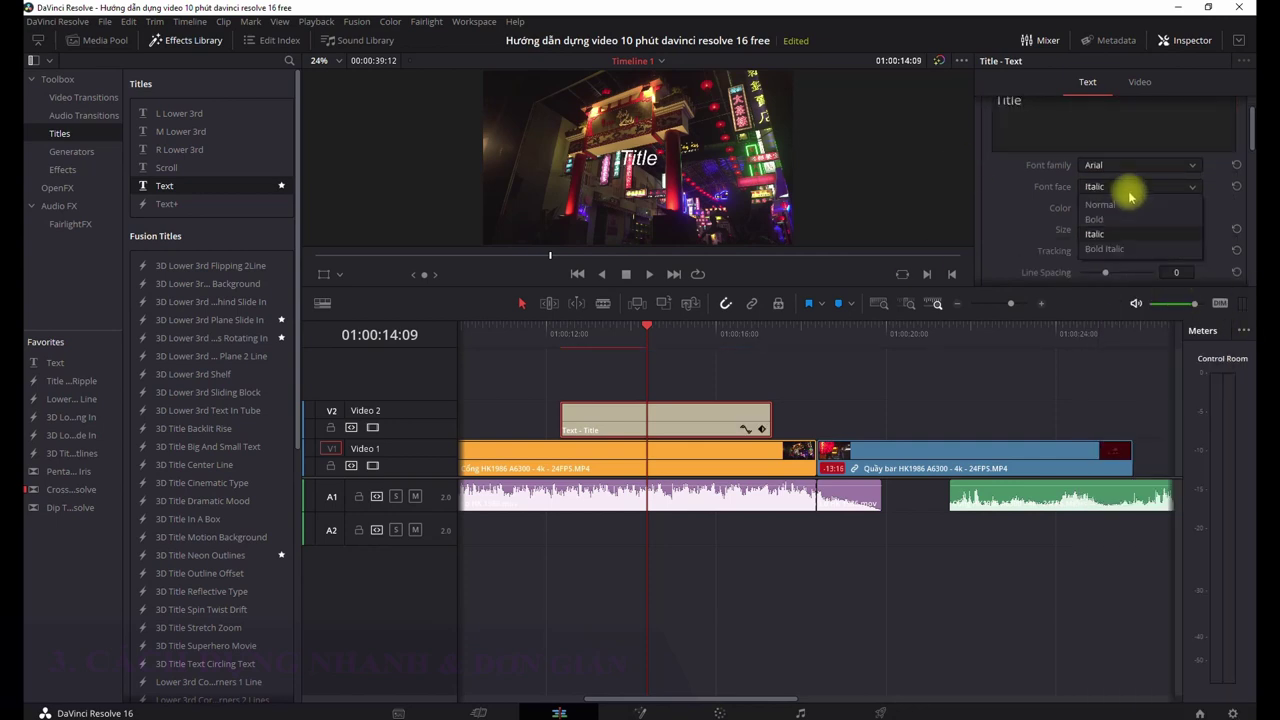
{"action": "left_click", "coordinate": [1131, 220]}
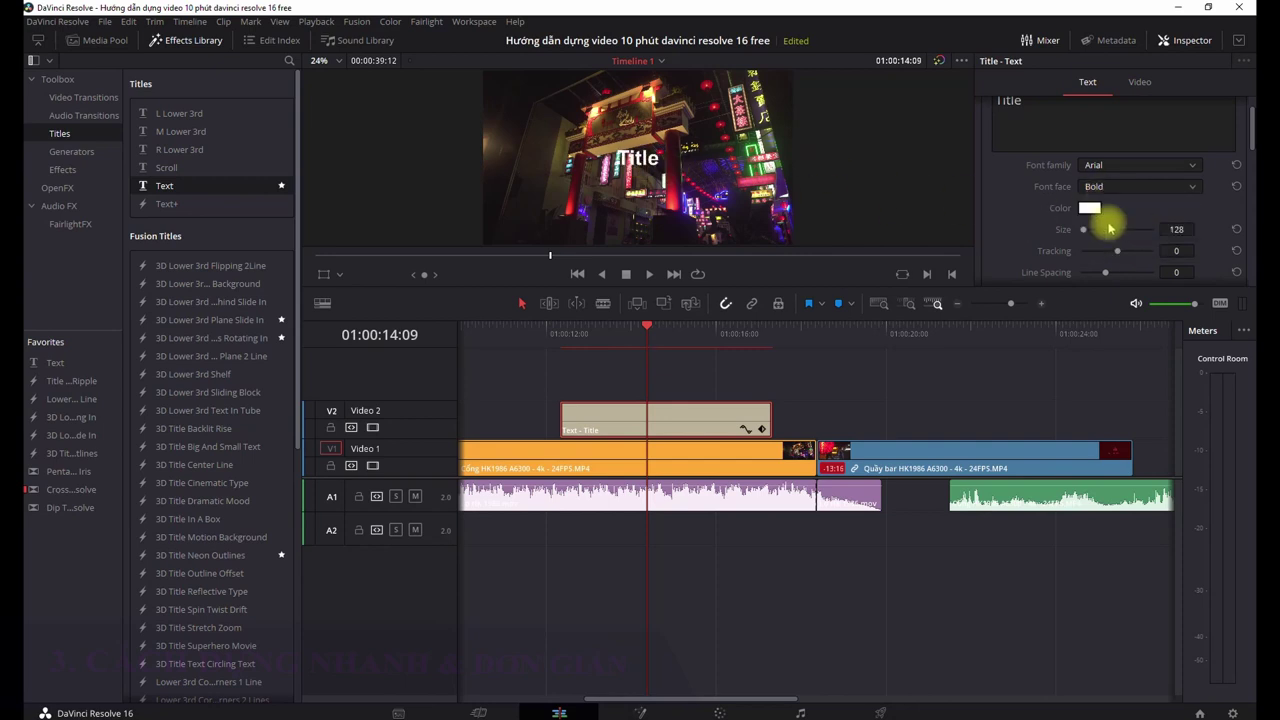
- Open the title colour picker, then move the title clip to start about six seconds in
{"action": "left_click", "coordinate": [1088, 210]}
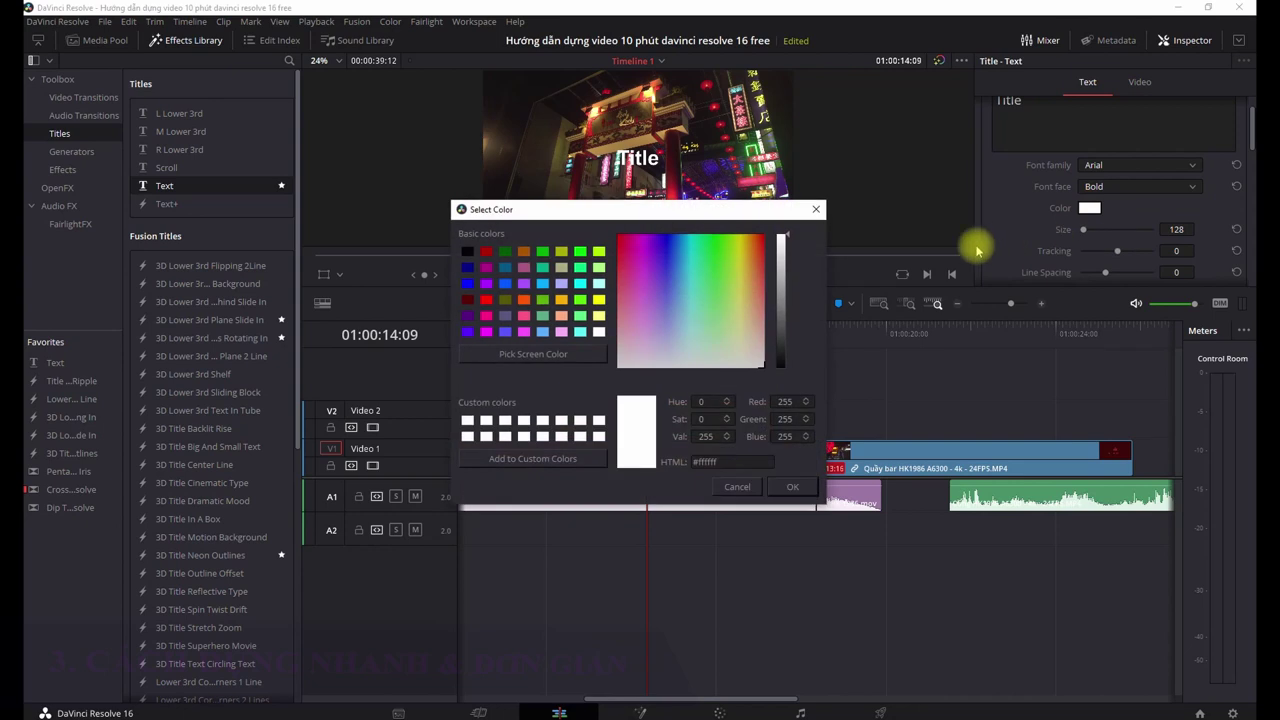
{"action": "left_click", "coordinate": [748, 250]}
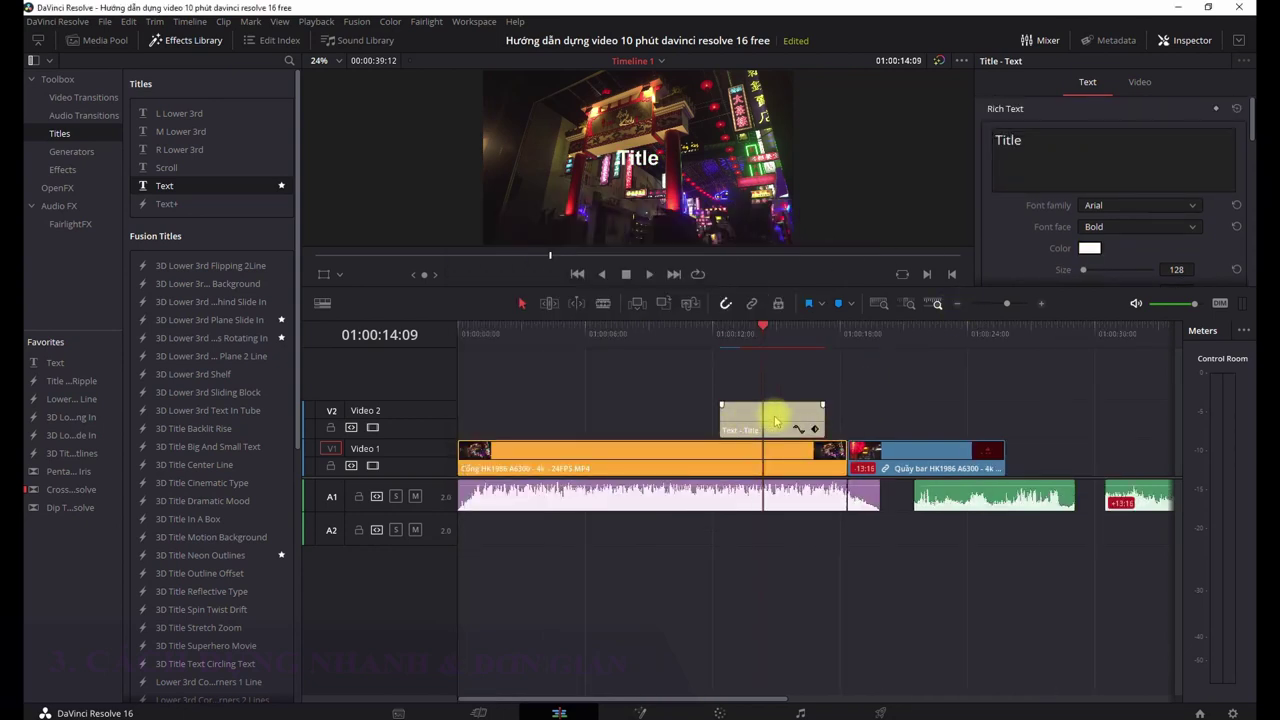
{"action": "mouse_move", "coordinate": [775, 421]}
{"action": "left_mouse_down"}
{"action": "mouse_move", "coordinate": [749, 438]}
{"action": "mouse_move", "coordinate": [630, 432]}
{"action": "left_mouse_up"}
{"action": "left_click", "coordinate": [578, 338]}
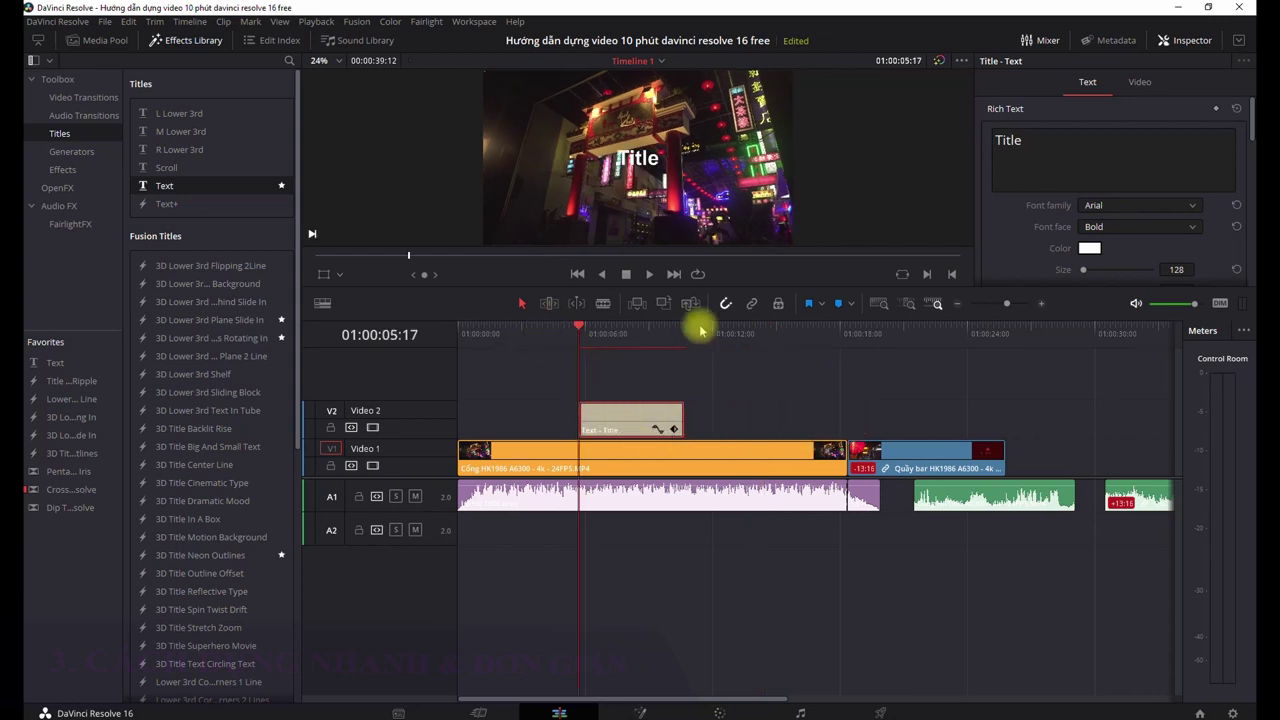
- Try the title's Position X, Zoom and rotation, then undo to remove the title clip
{"action": "scroll", "coordinate": [1086, 210], "scroll_direction": "down", "scroll_amount": 5}
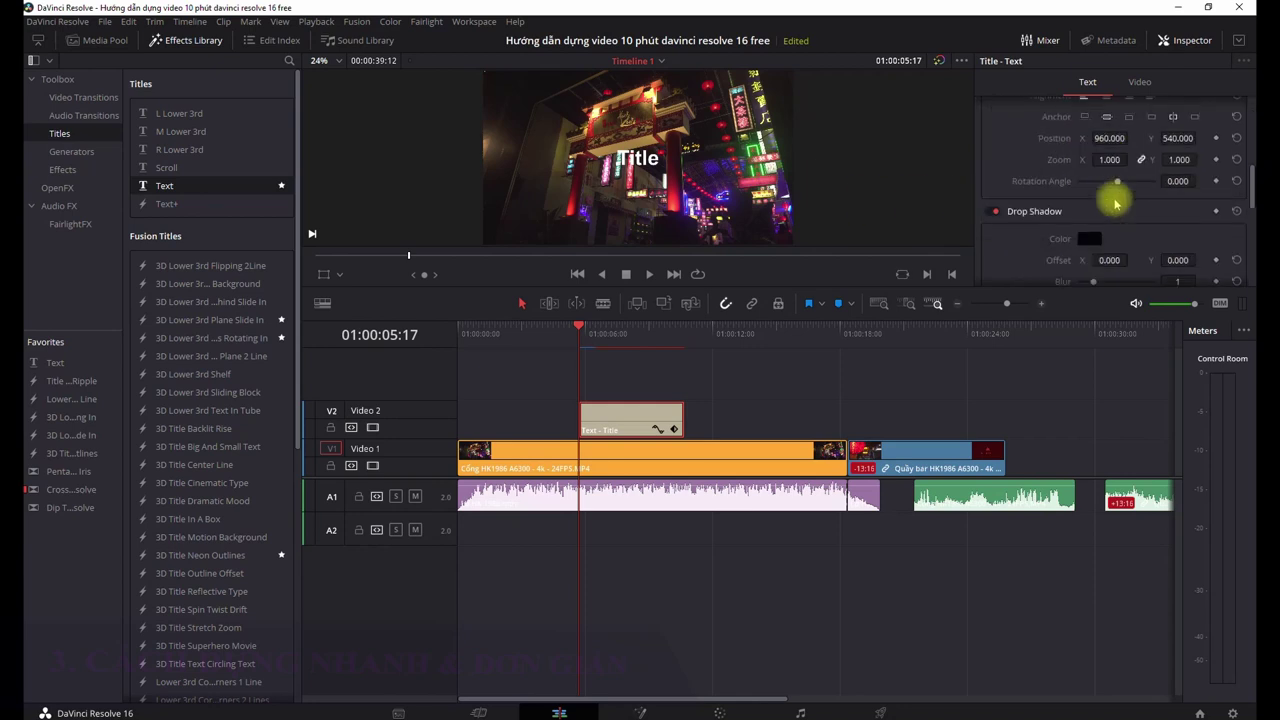
{"action": "left_click_drag", "start_coordinate": [1100, 178], "coordinate": [1149, 178]}
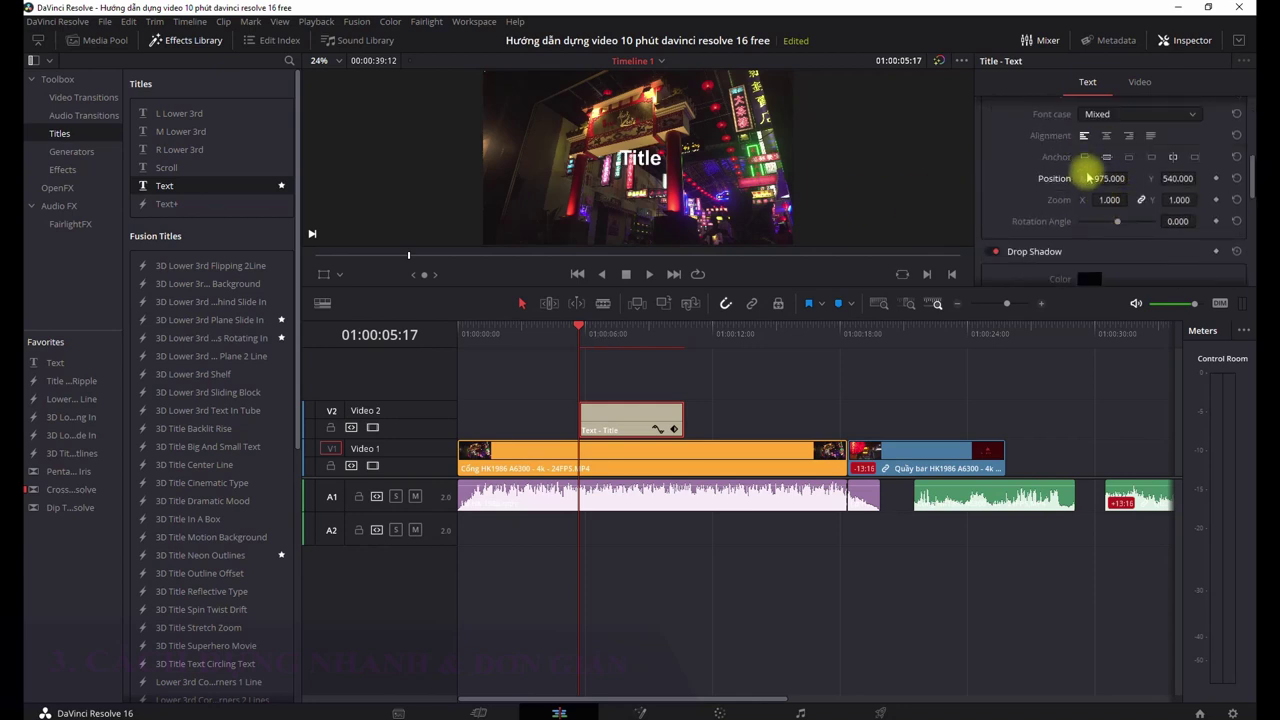
{"action": "left_click_drag", "start_coordinate": [1112, 200], "coordinate": [1215, 200]}
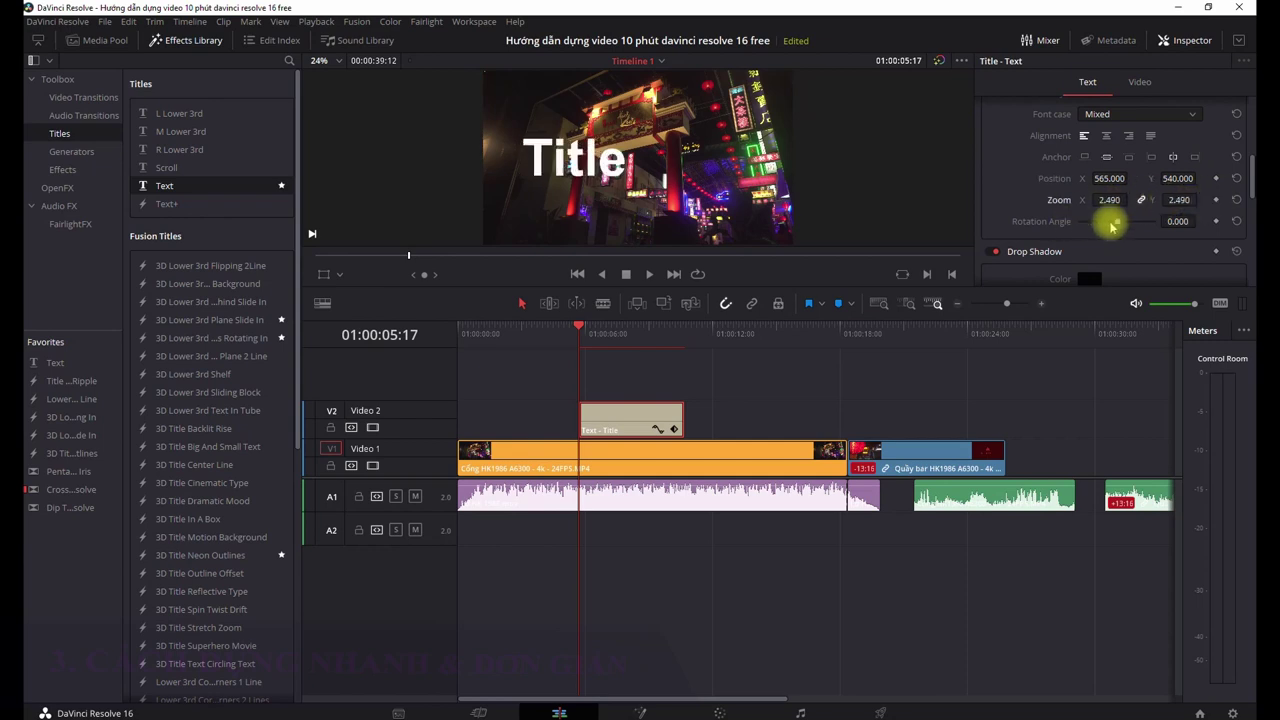
{"action": "mouse_move", "coordinate": [1117, 221]}
{"action": "left_mouse_down"}
{"action": "mouse_move", "coordinate": [1130, 224]}
{"action": "mouse_move", "coordinate": [1102, 221]}
{"action": "left_mouse_up"}
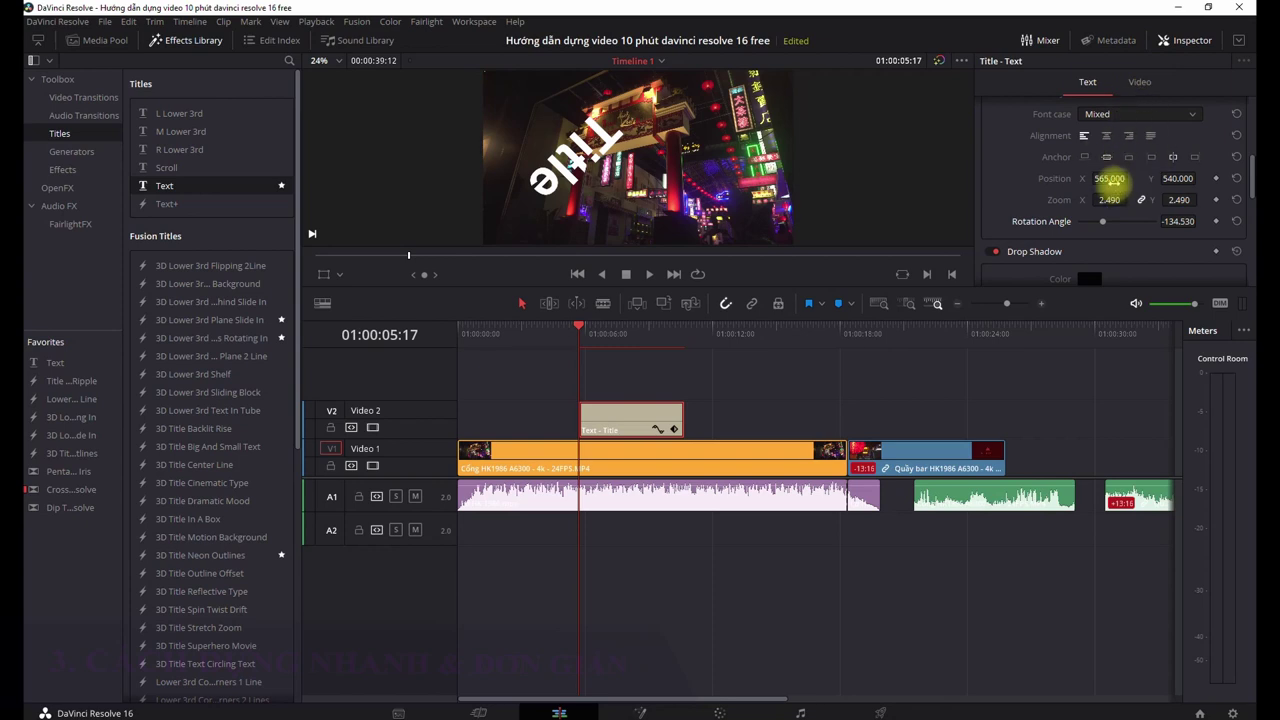
{"action": "key", "text": "ctrl+z"}
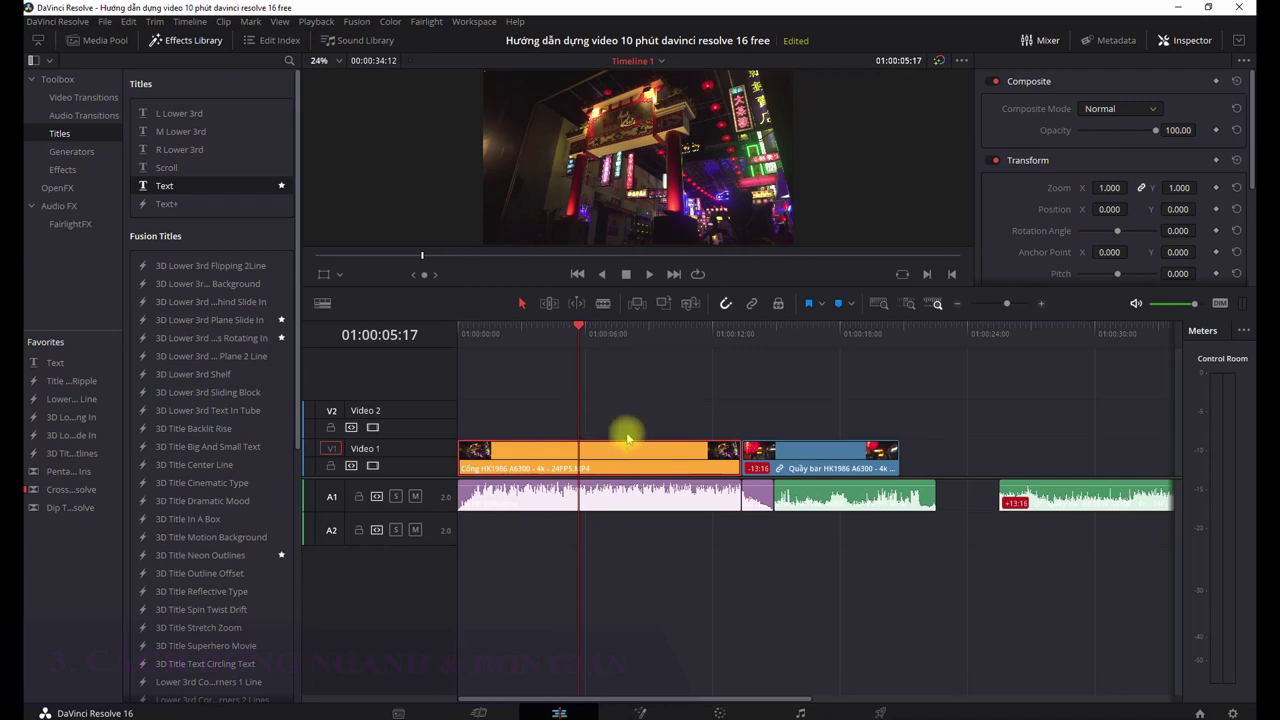
- Scale the Cổng gate clip to about 0.74 and shift it slightly left
{"action": "left_click_drag", "start_coordinate": [1060, 188], "coordinate": [1028, 205]}
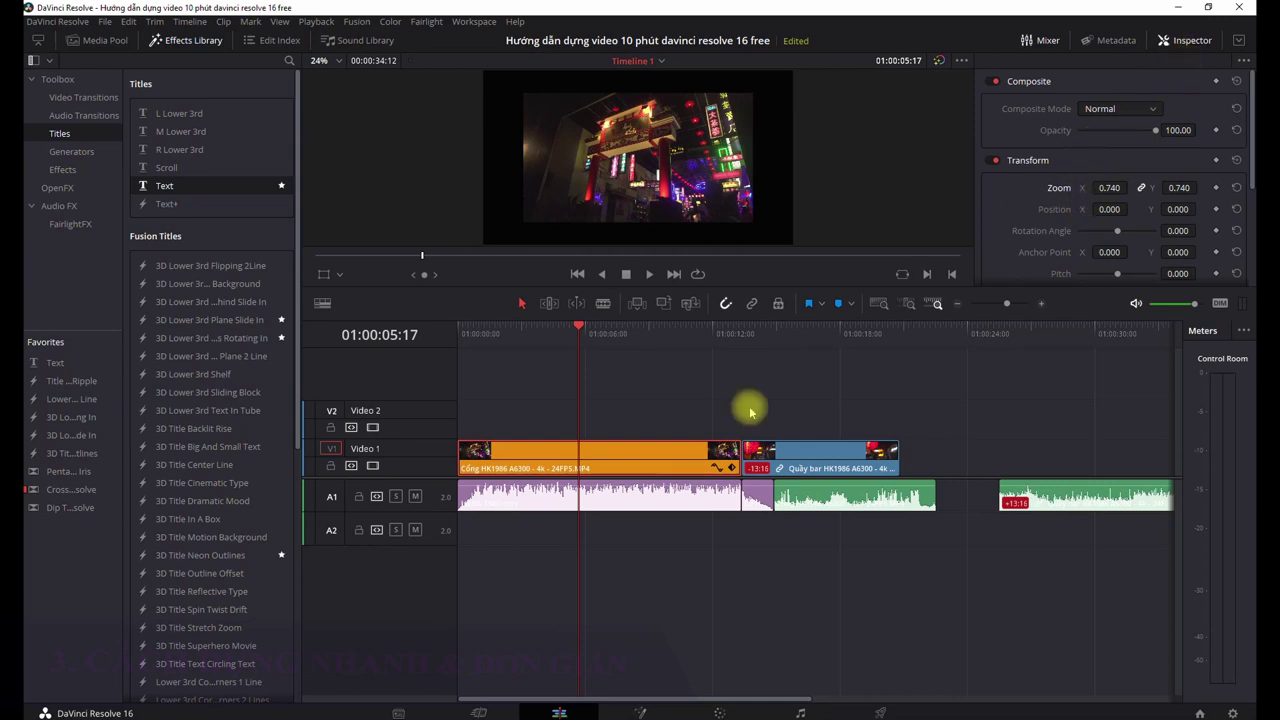
{"action": "left_click", "coordinate": [621, 452]}
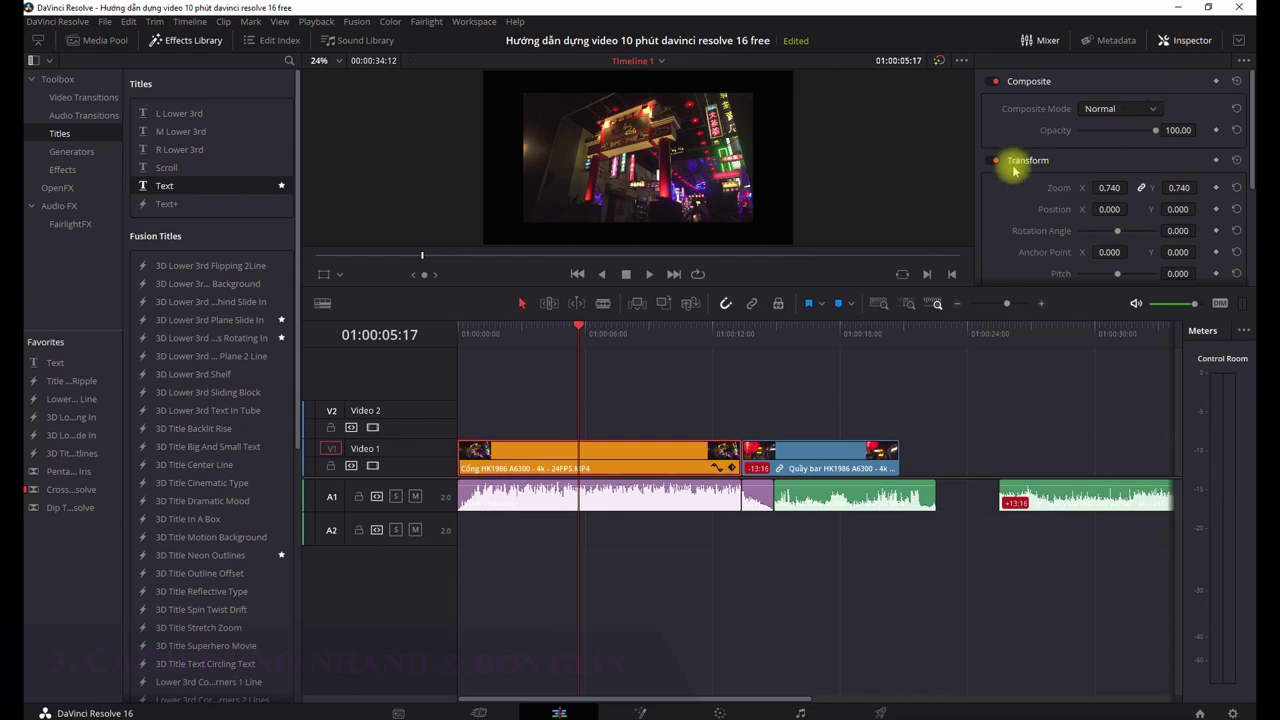
{"action": "mouse_move", "coordinate": [1108, 187]}
{"action": "left_mouse_down"}
{"action": "mouse_move", "coordinate": [1083, 209]}
{"action": "mouse_move", "coordinate": [1095, 209]}
{"action": "left_mouse_up"}
{"action": "scroll", "coordinate": [1100, 200], "scroll_direction": "down", "scroll_amount": 2}
{"action": "mouse_move", "coordinate": [1110, 150]}
{"action": "left_mouse_down"}
{"action": "mouse_move", "coordinate": [1127, 152]}
{"action": "mouse_move", "coordinate": [1100, 152]}
{"action": "left_mouse_up"}
{"action": "scroll", "coordinate": [1100, 190], "scroll_direction": "down", "scroll_amount": 2}
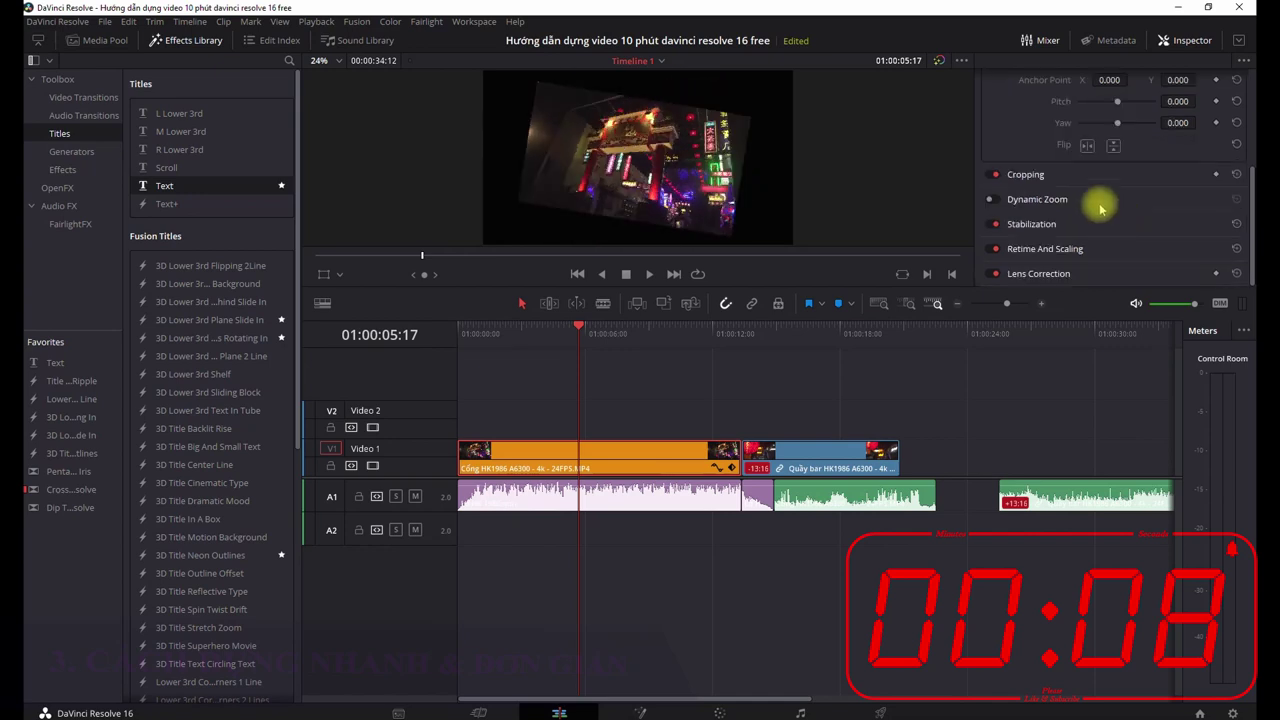
- Crop the gate clip 106 at the top and 89 at the bottom, then reset the cropping
{"action": "left_click", "coordinate": [1050, 176]}
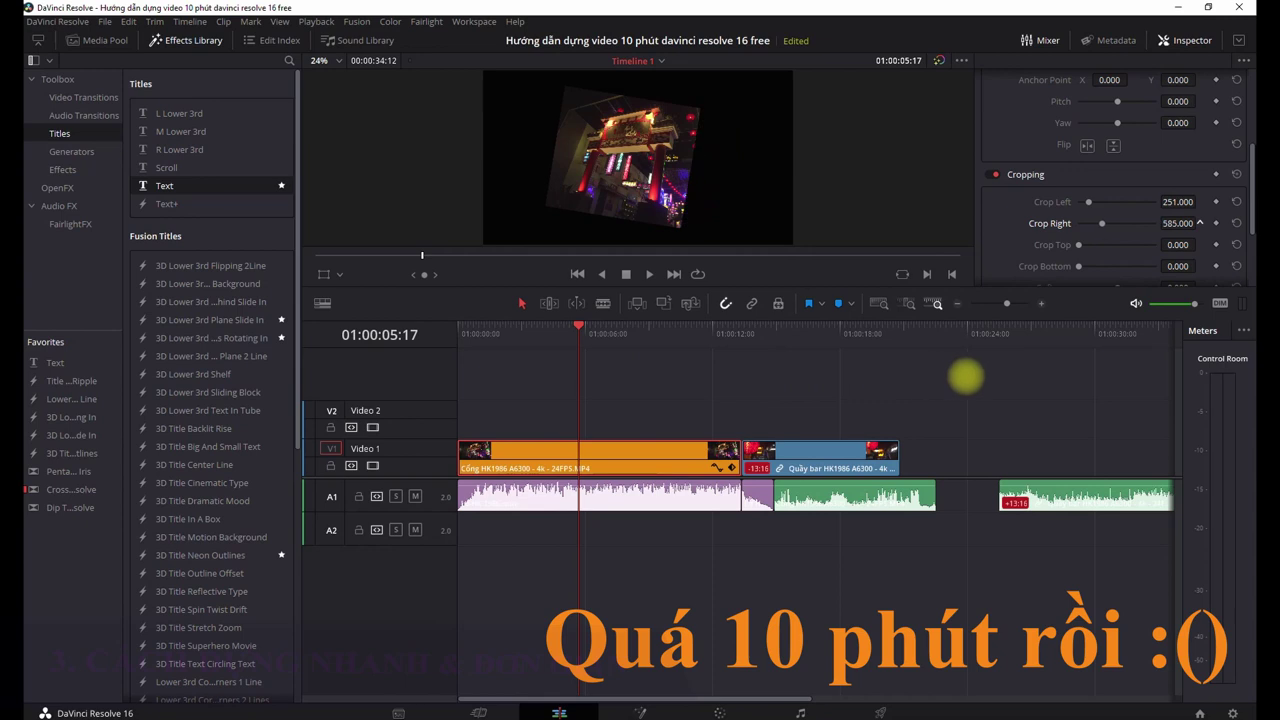
{"action": "scroll", "coordinate": [1143, 222], "scroll_direction": "down", "scroll_amount": 3}
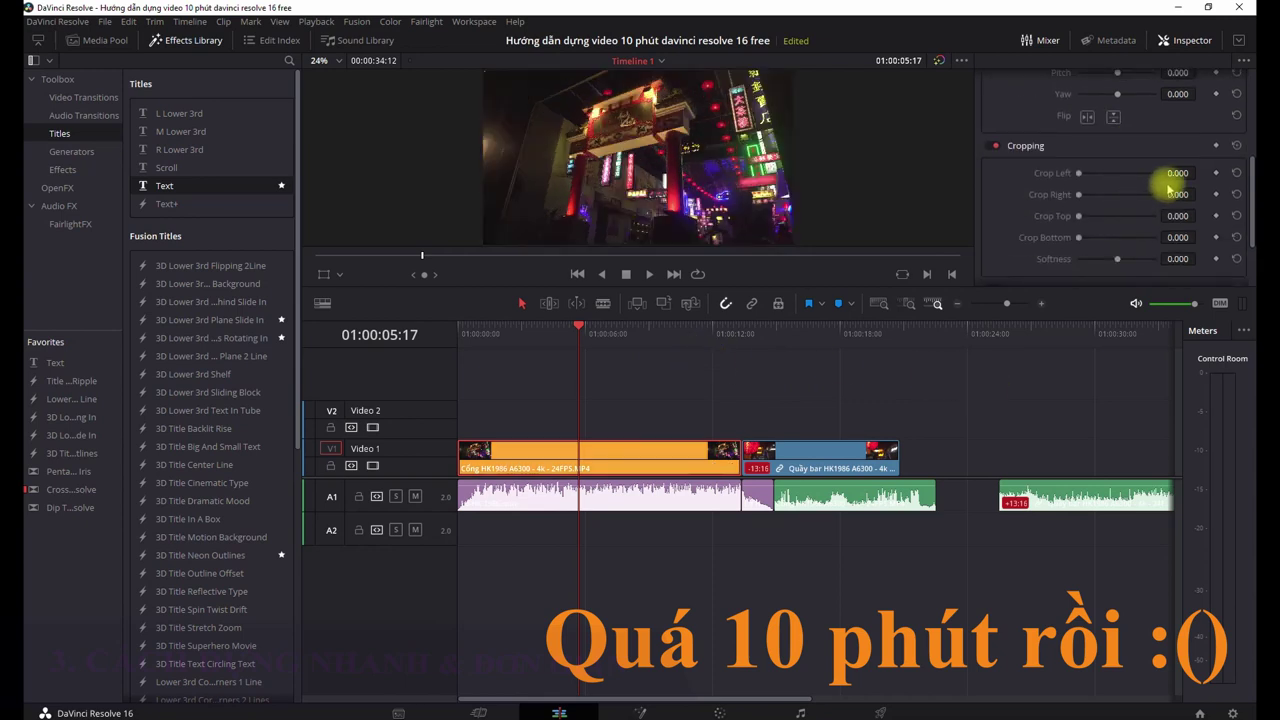
{"action": "left_click_drag", "start_coordinate": [1175, 215], "coordinate": [1237, 214]}
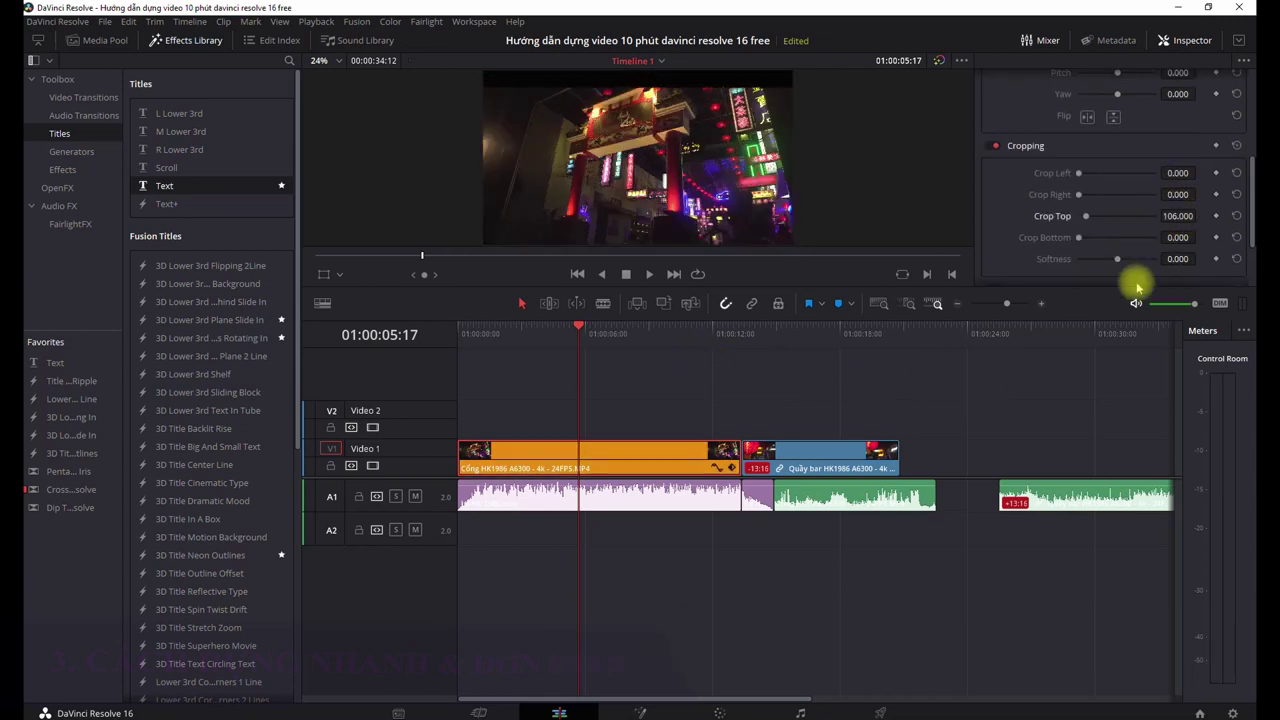
{"action": "left_click_drag", "start_coordinate": [1171, 240], "coordinate": [1230, 237]}
{"action": "left_click_drag", "start_coordinate": [603, 325], "coordinate": [660, 325]}
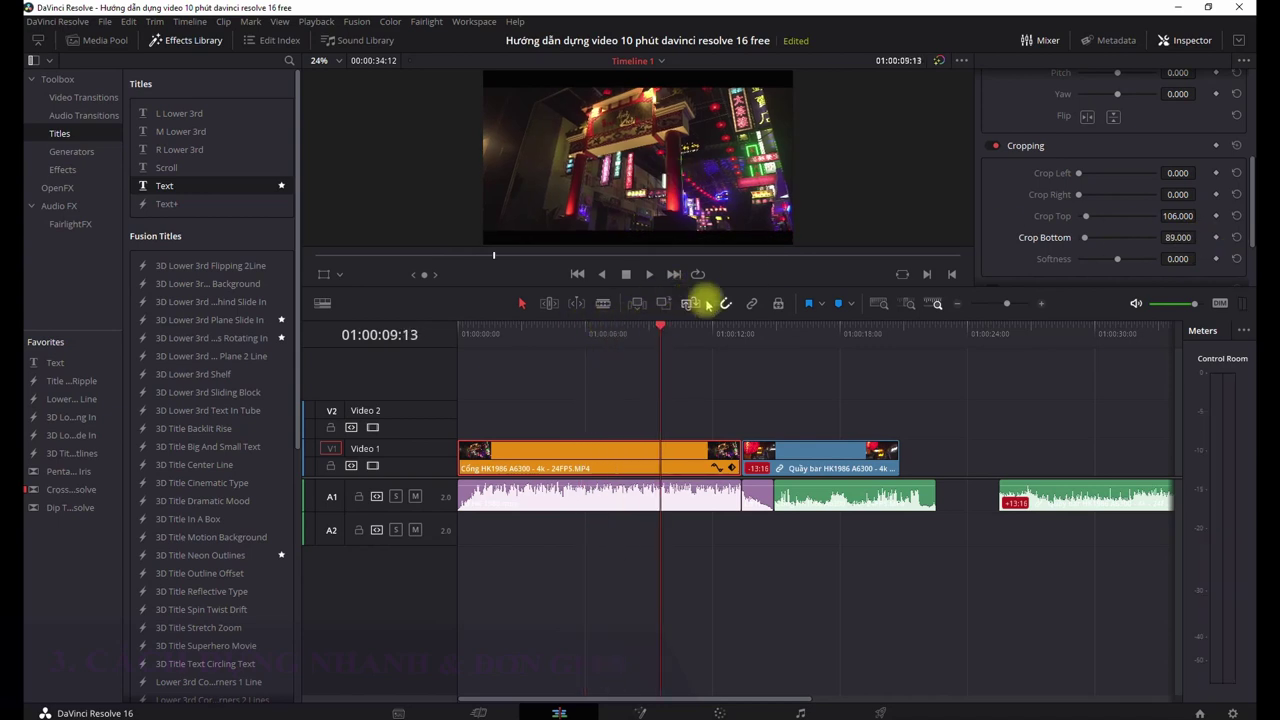
{"action": "left_click", "coordinate": [1237, 146]}
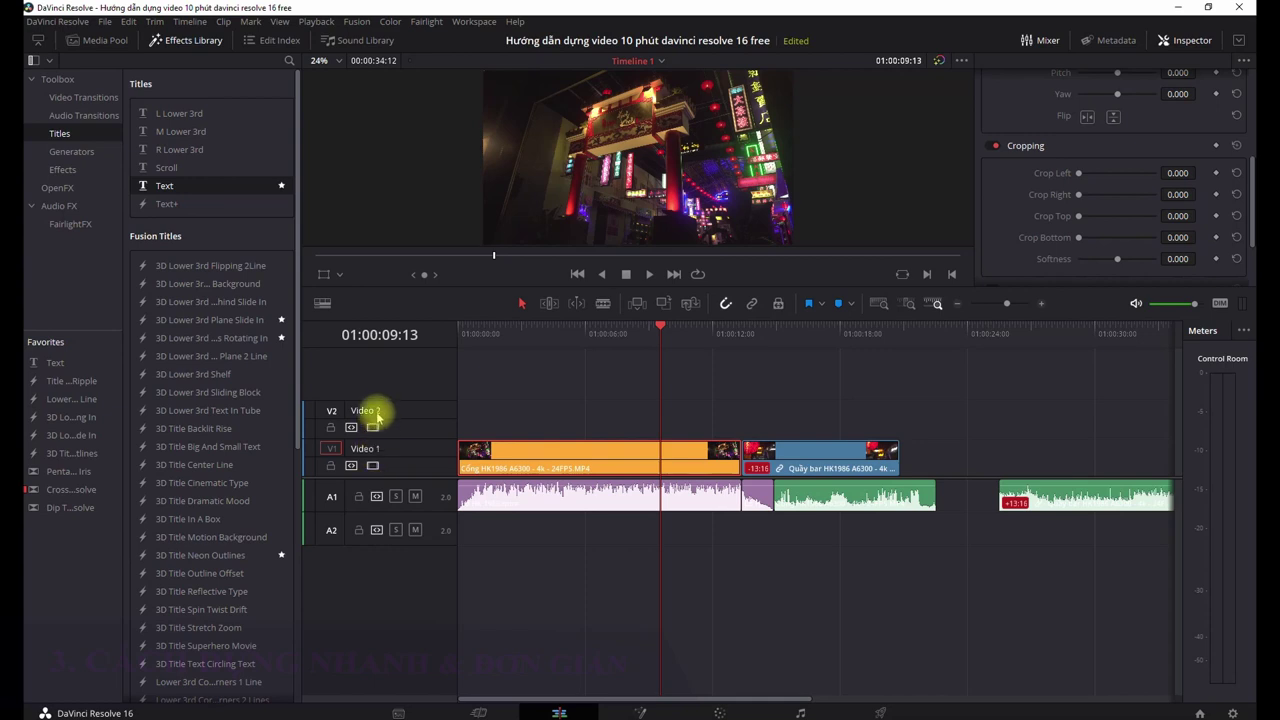
- Move the Quầy bar clip from Video 1 onto Video 2, overlapping the end of Cổng HK1986
{"action": "left_click", "coordinate": [594, 451]}
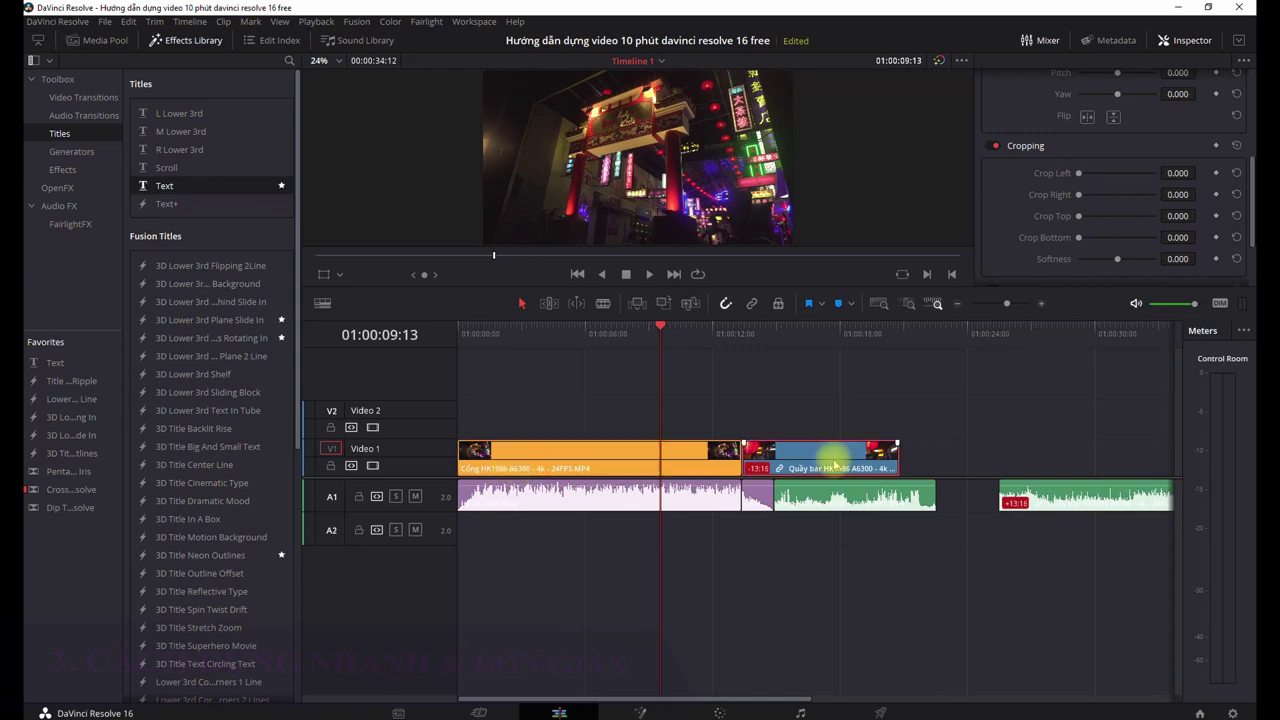
{"action": "left_click_drag", "start_coordinate": [839, 457], "coordinate": [701, 419]}
{"action": "left_click", "coordinate": [668, 458]}
{"action": "left_click", "coordinate": [684, 425]}
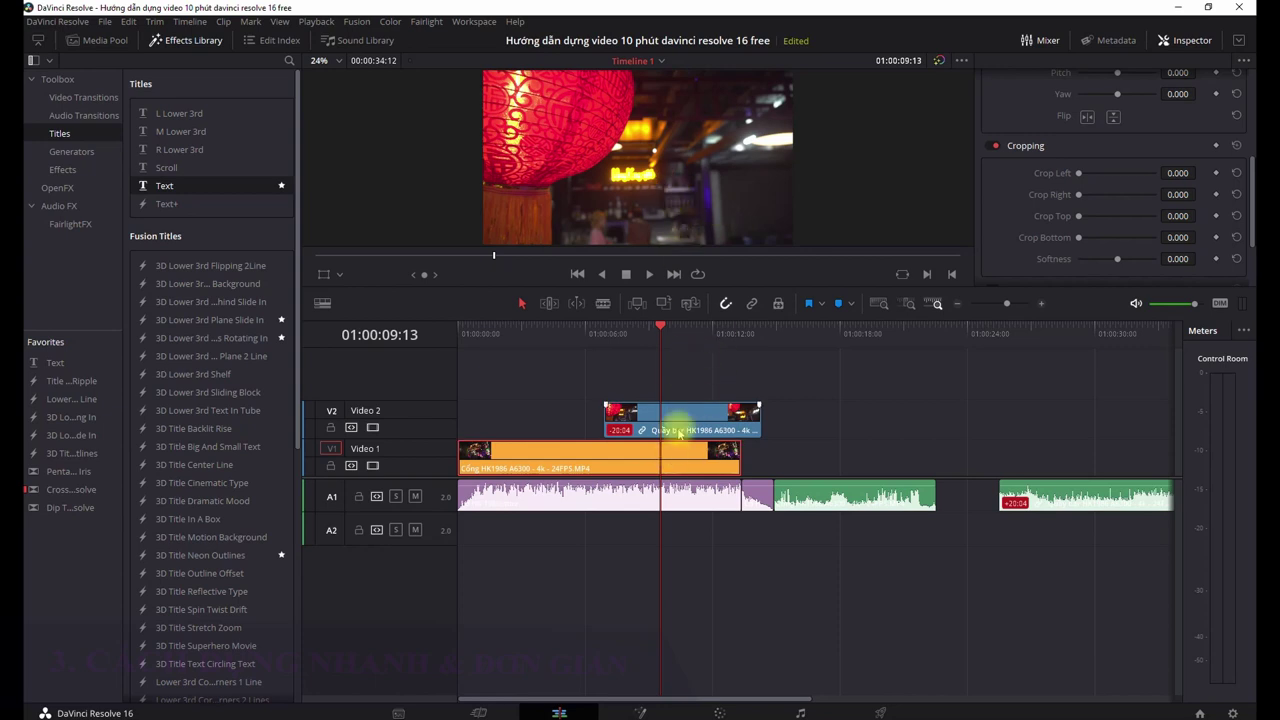
- Scale the Video 2 Quầy bar clip to 0.520 zoom and position it at X 376, Y 206
{"action": "left_click", "coordinate": [668, 430]}
{"action": "left_click_drag", "start_coordinate": [1100, 106], "coordinate": [1086, 106]}
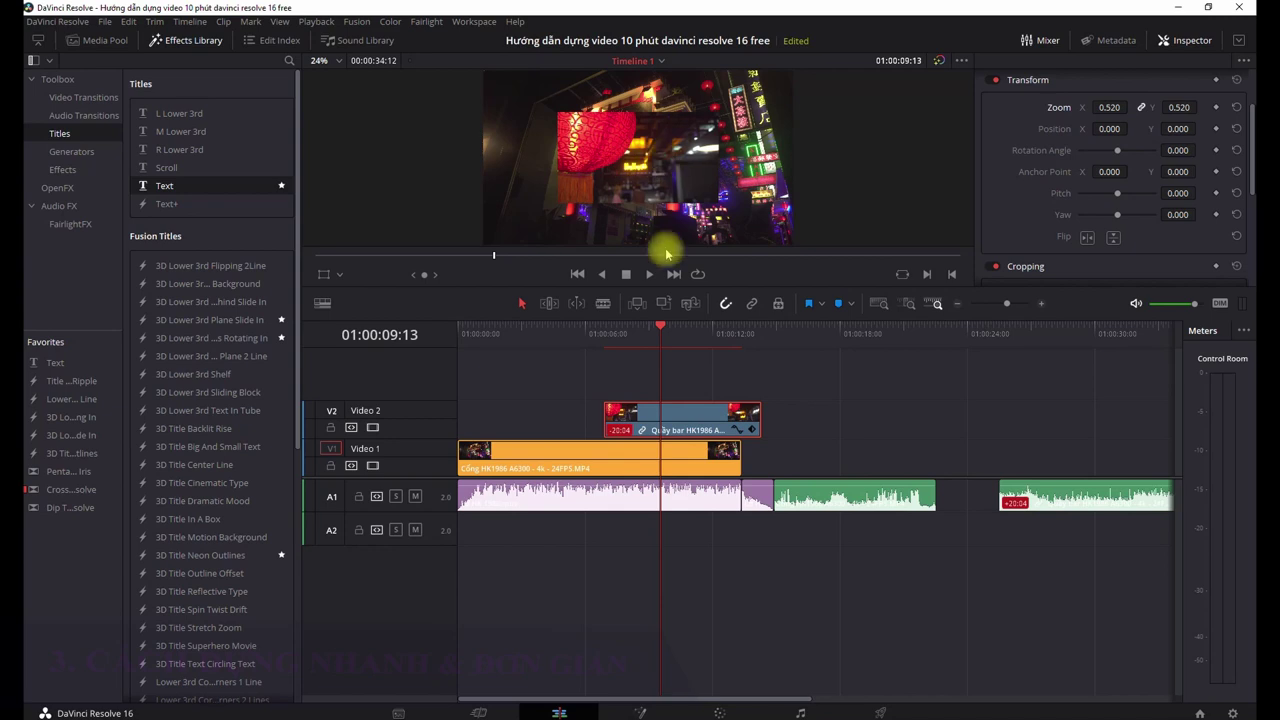
{"action": "left_click", "coordinate": [661, 462]}
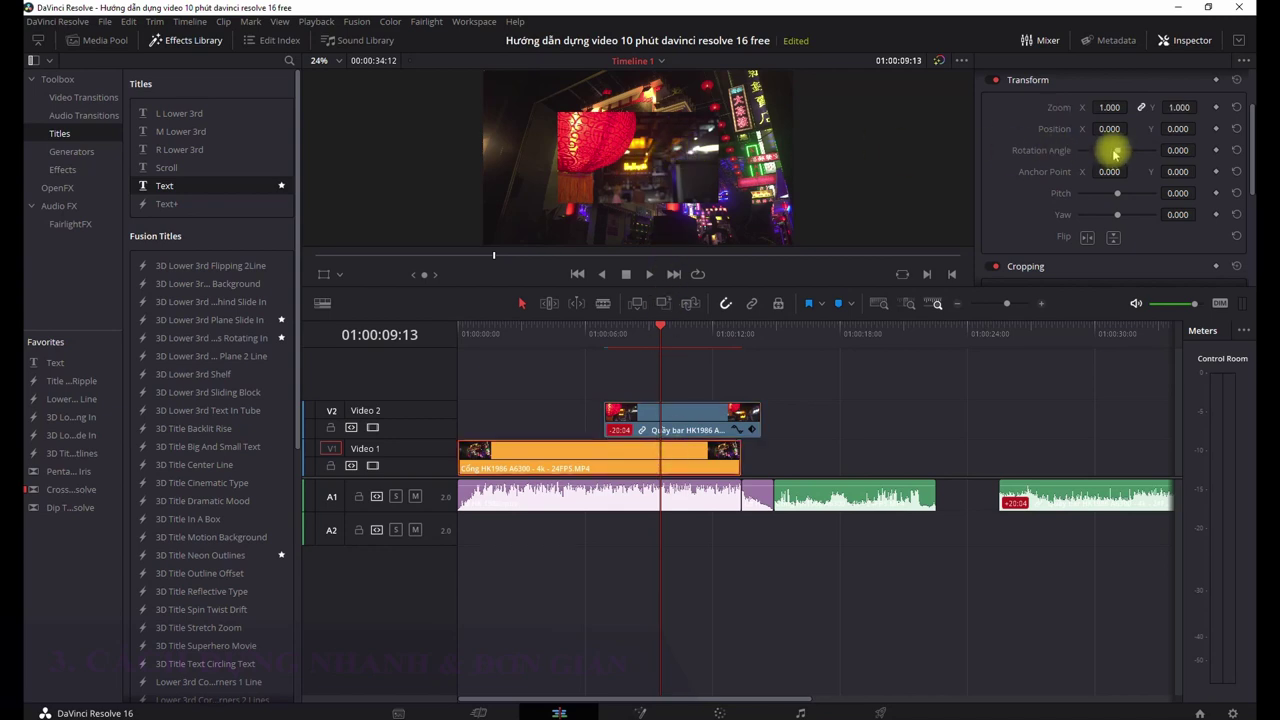
{"action": "left_click", "coordinate": [751, 152]}
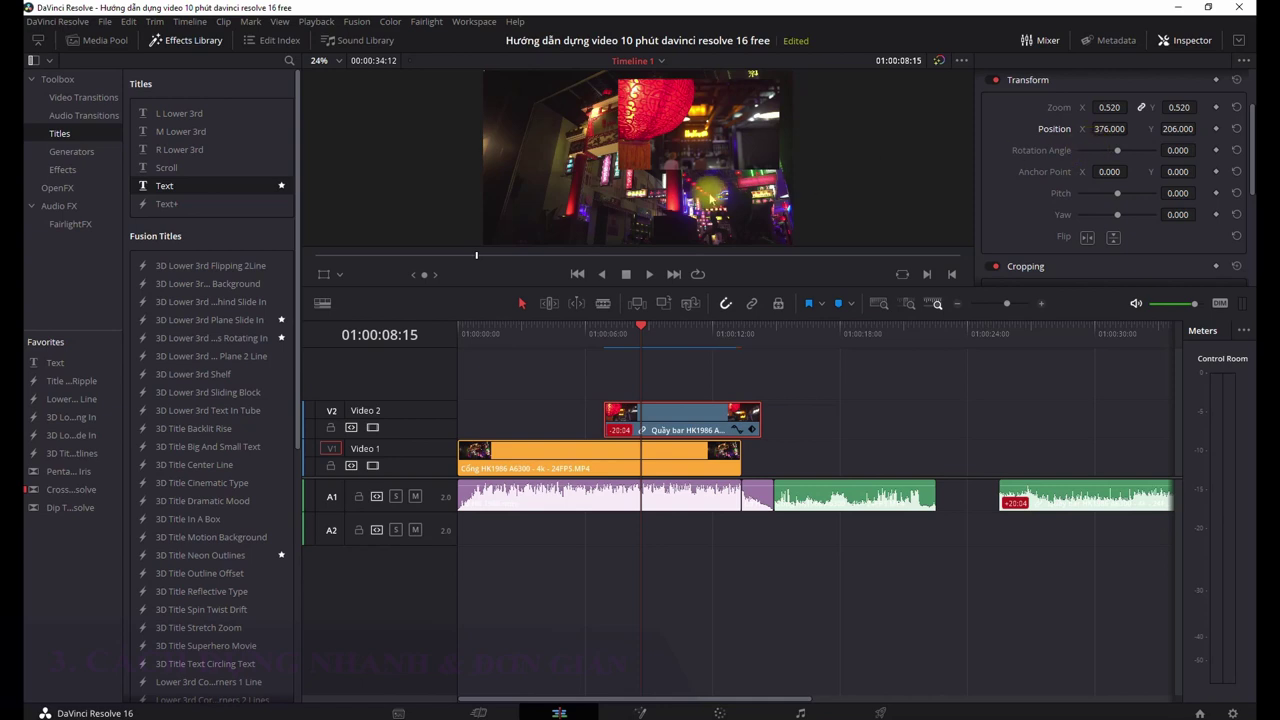
- Turn on the viewer Transform overlay, then move, resize and tilt the inset bar clip
{"action": "left_click", "coordinate": [339, 275]}
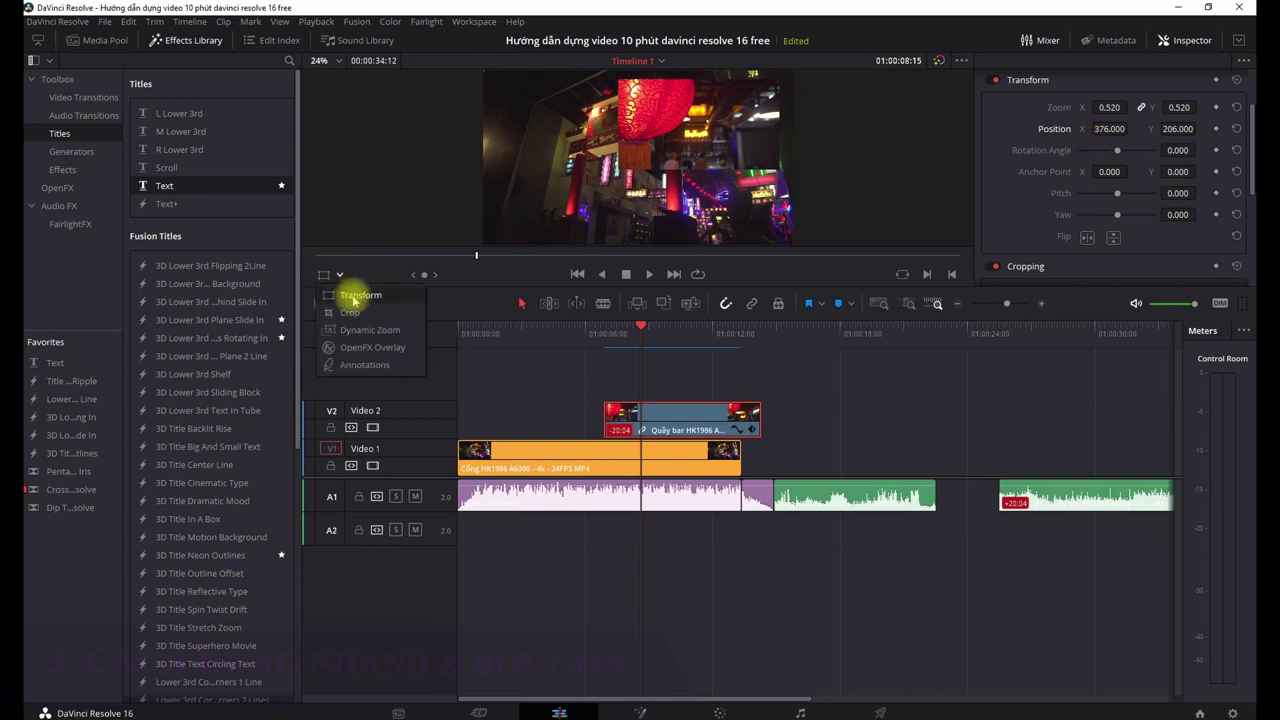
{"action": "left_click", "coordinate": [360, 296]}
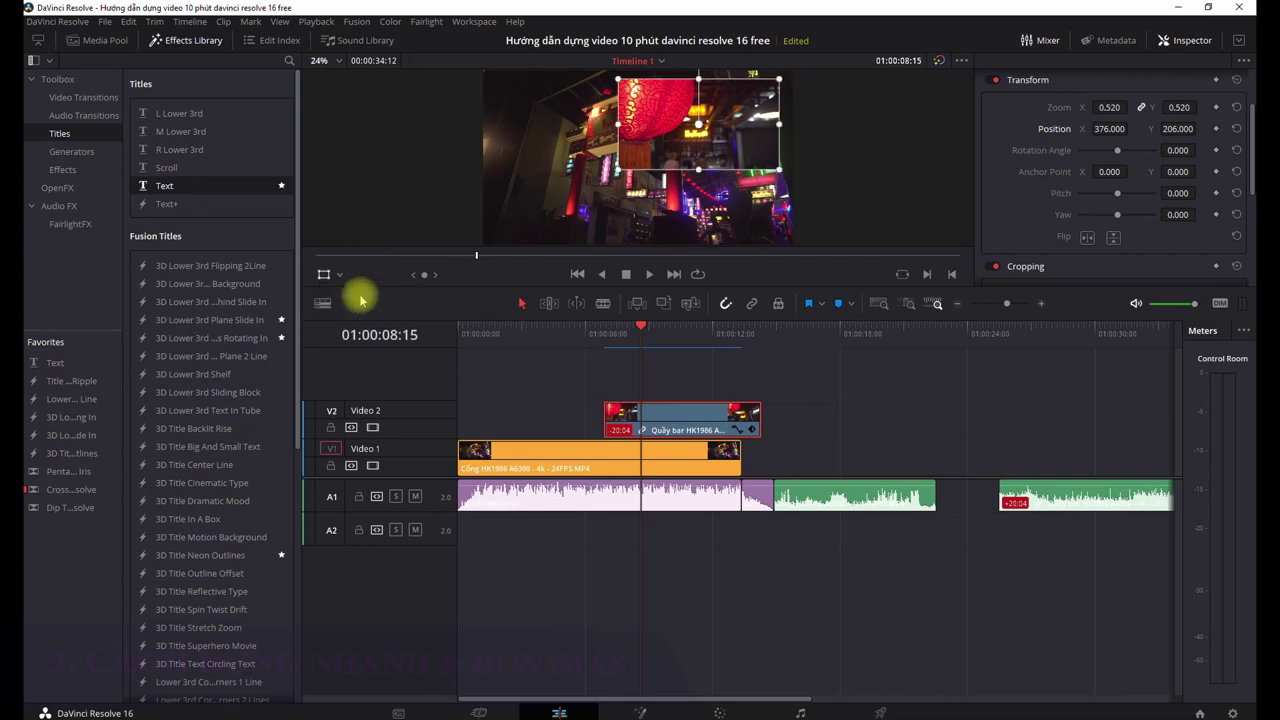
{"action": "left_click_drag", "start_coordinate": [698, 123], "coordinate": [644, 168]}
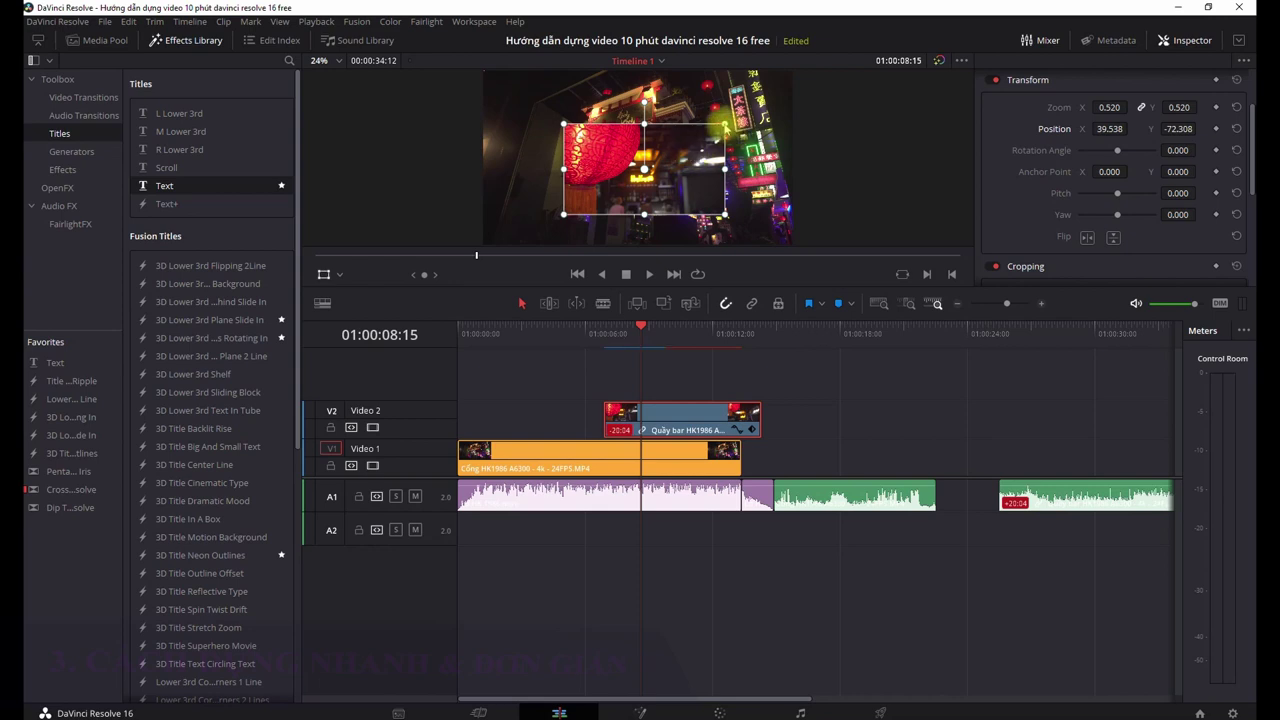
{"action": "mouse_move", "coordinate": [725, 124]}
{"action": "left_mouse_down"}
{"action": "mouse_move", "coordinate": [736, 118]}
{"action": "mouse_move", "coordinate": [694, 160]}
{"action": "left_mouse_up"}
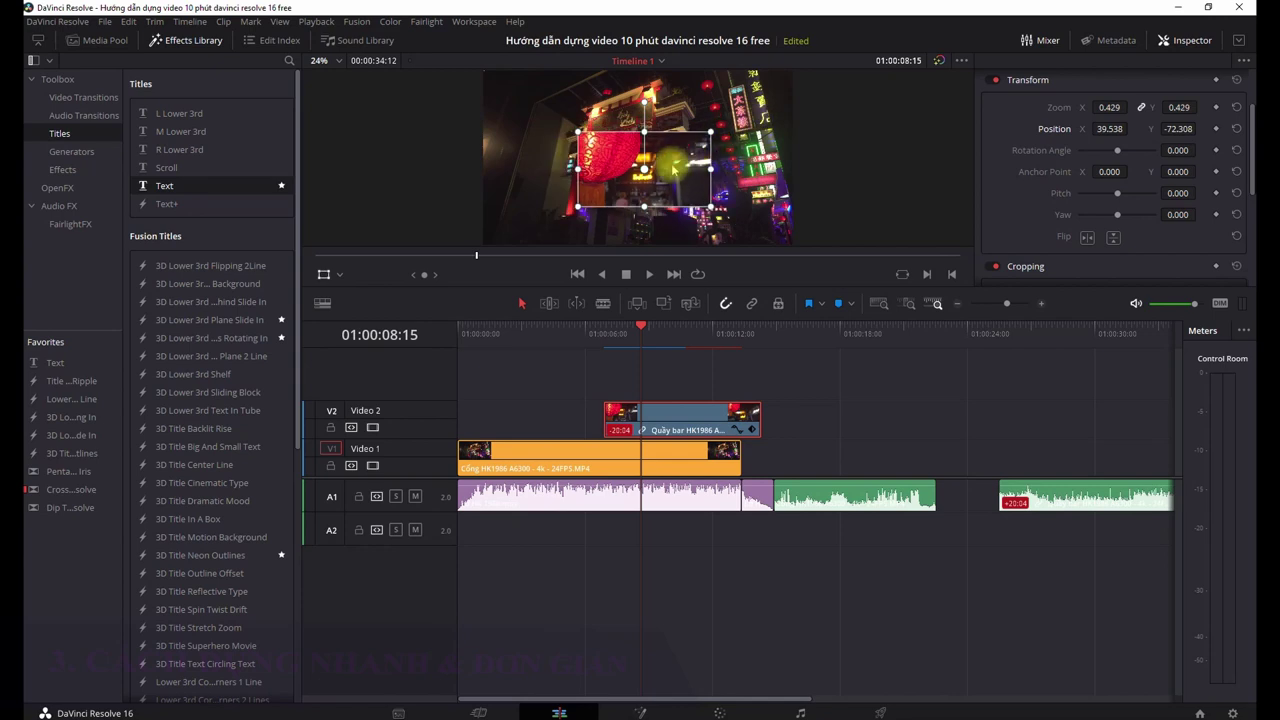
{"action": "left_click_drag", "start_coordinate": [672, 170], "coordinate": [710, 211]}
{"action": "left_click_drag", "start_coordinate": [662, 130], "coordinate": [722, 117]}
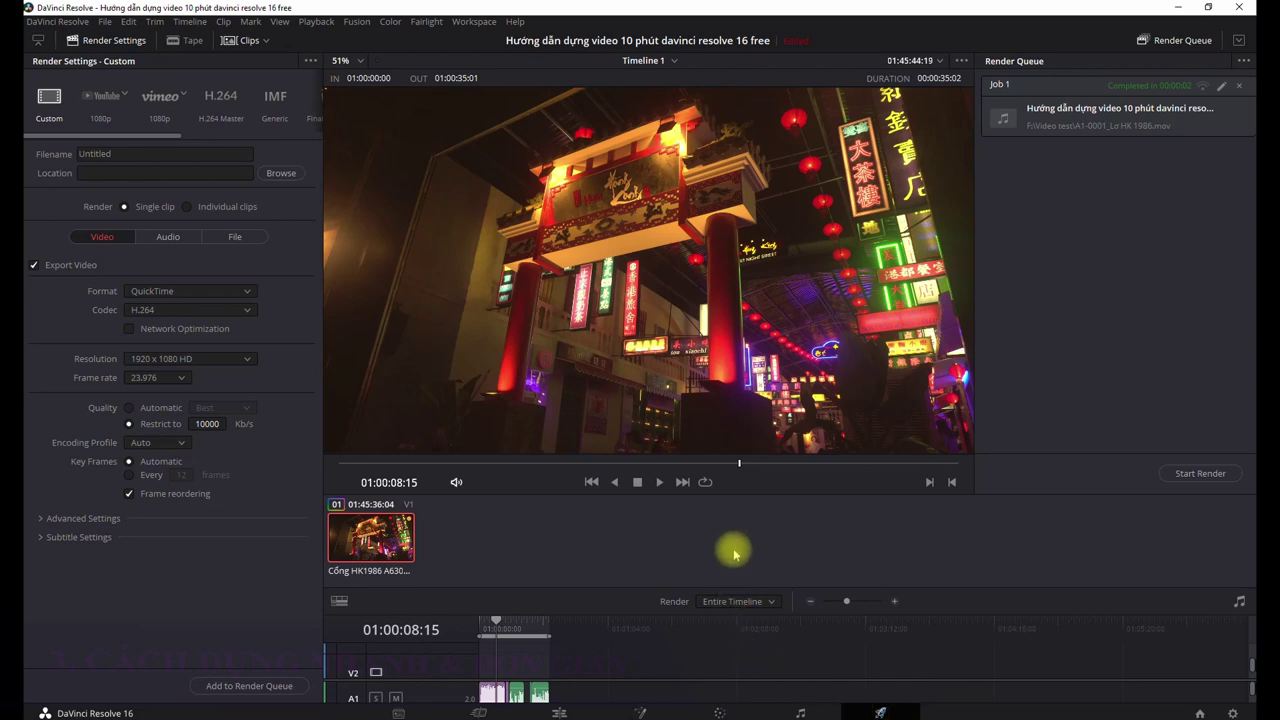
- Try the YouTube and Vimeo 1080p presets, then choose the H.264 Master export preset
{"action": "left_click", "coordinate": [110, 154]}
{"action": "left_click", "coordinate": [113, 173]}
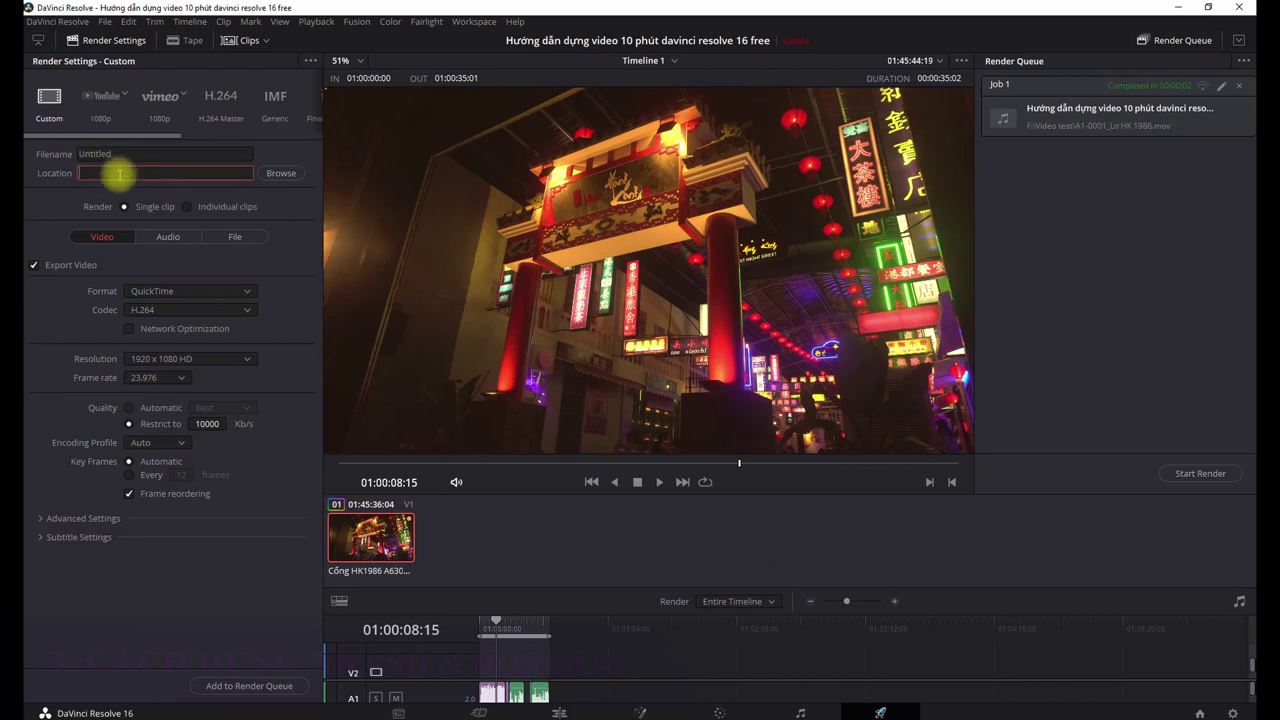
{"action": "left_click", "coordinate": [105, 108]}
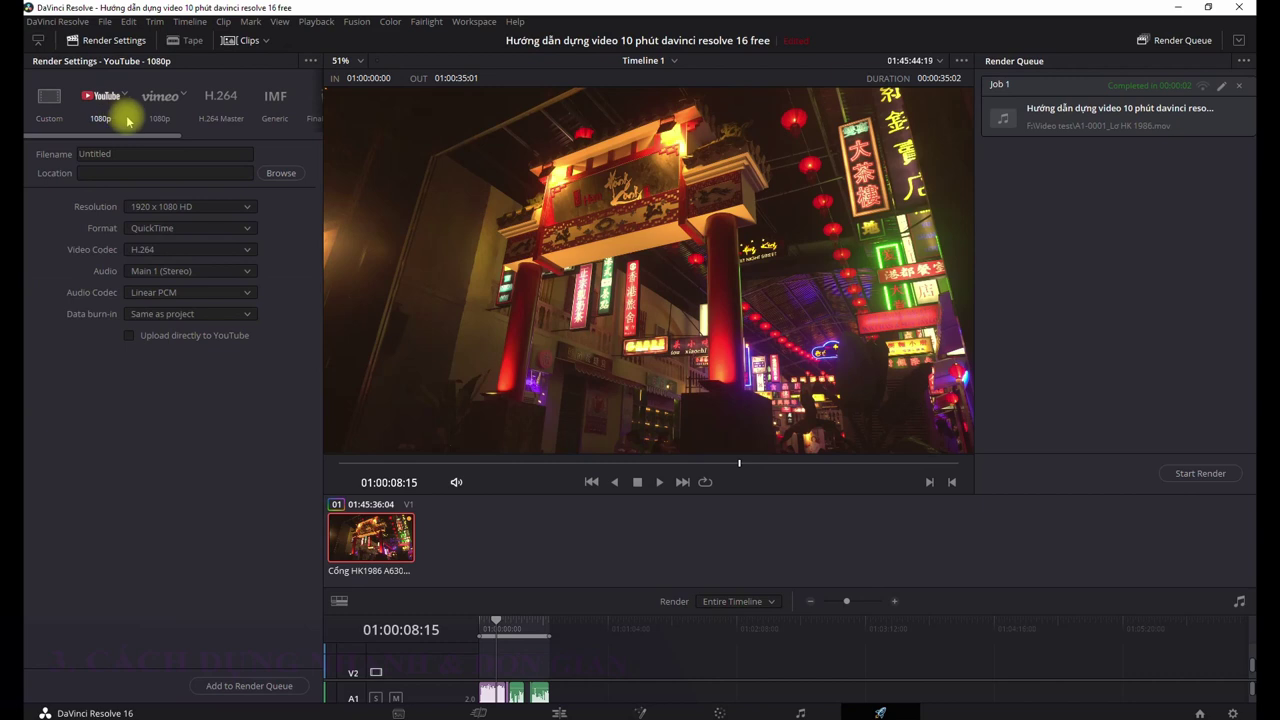
{"action": "left_click", "coordinate": [163, 104]}
{"action": "left_click", "coordinate": [232, 104]}
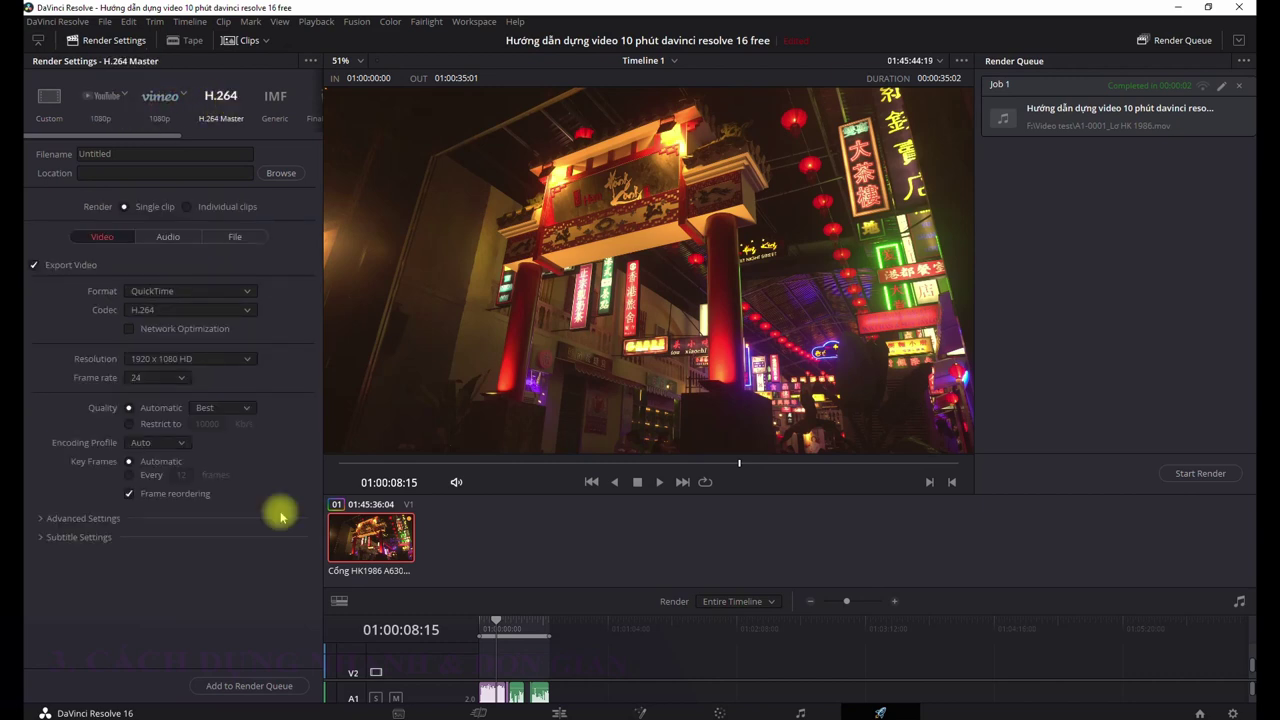
- Test an In/Out render range, then set the render back to Entire Timeline
{"action": "left_click", "coordinate": [726, 603]}
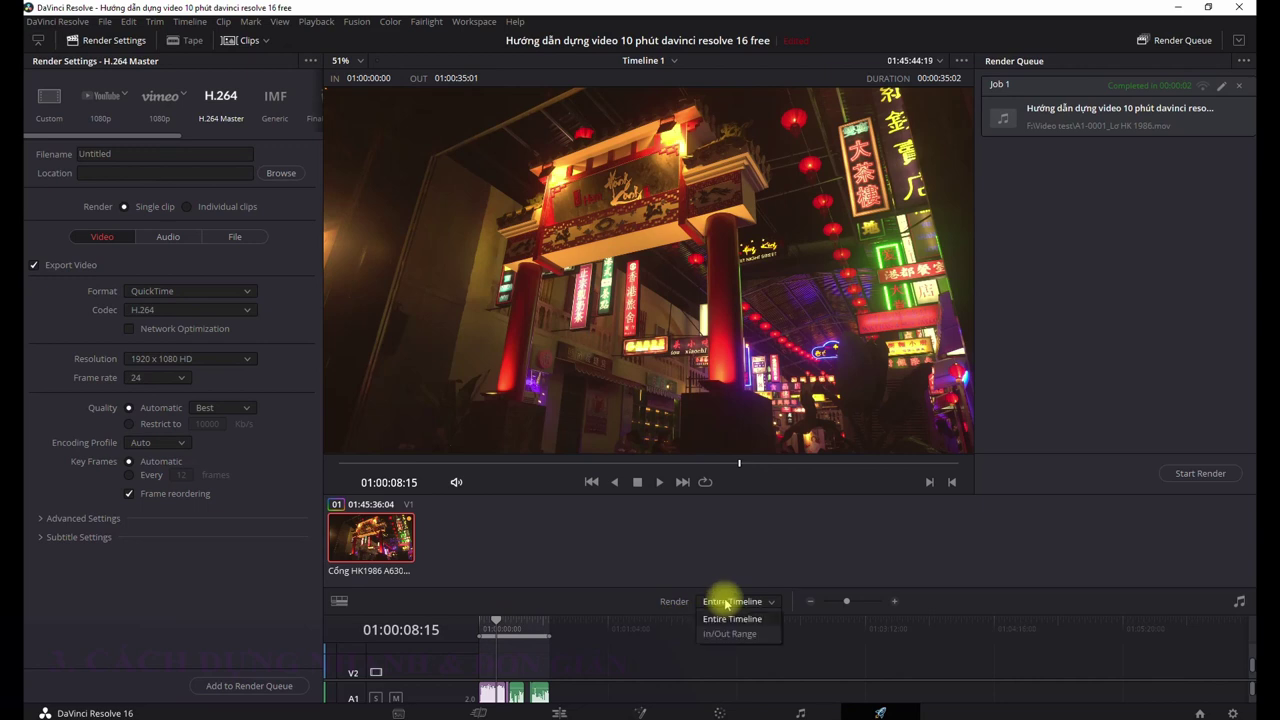
{"action": "left_click", "coordinate": [730, 633]}
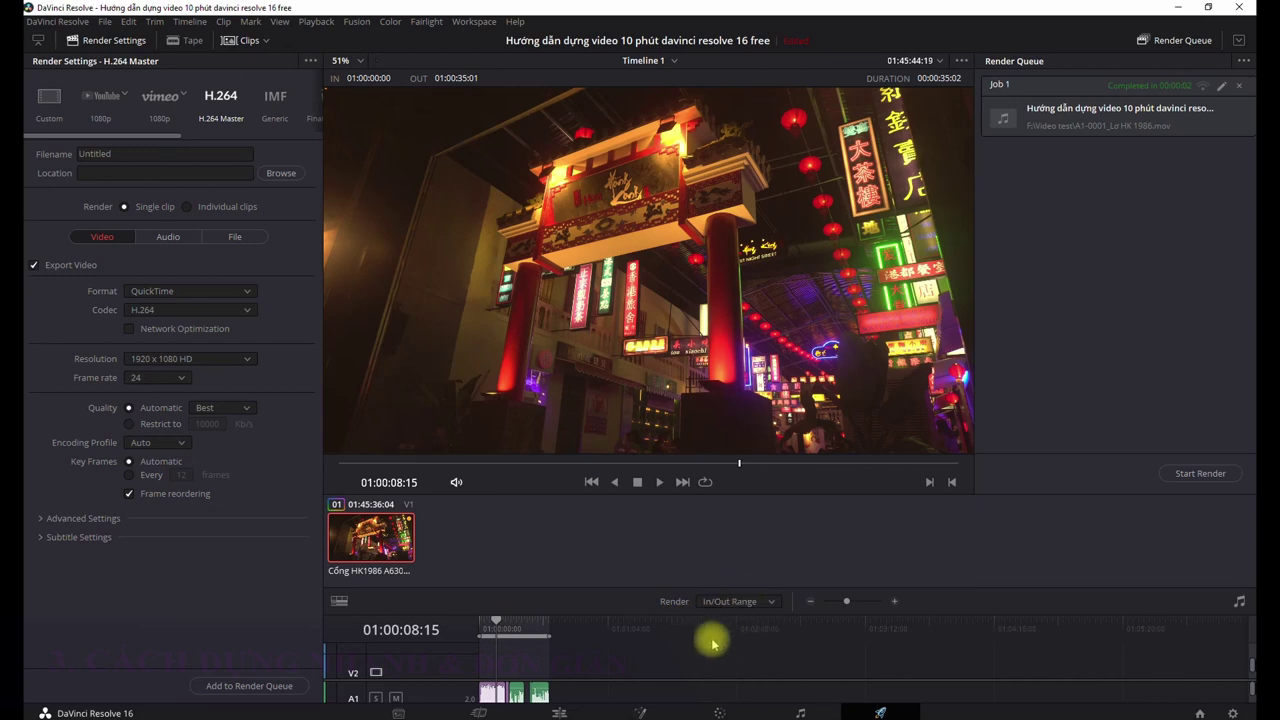
{"action": "left_click", "coordinate": [479, 630]}
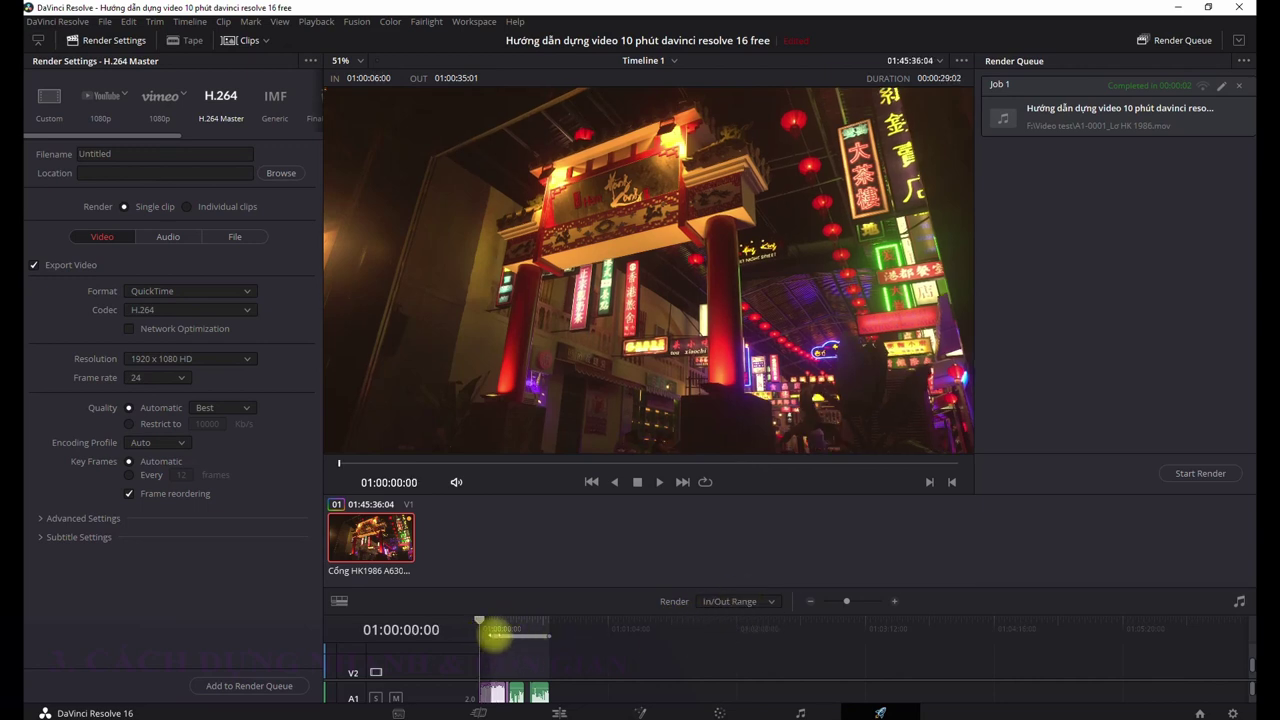
{"action": "left_click_drag", "start_coordinate": [490, 633], "coordinate": [509, 628]}
{"action": "left_click", "coordinate": [730, 601]}
{"action": "left_click", "coordinate": [735, 619]}
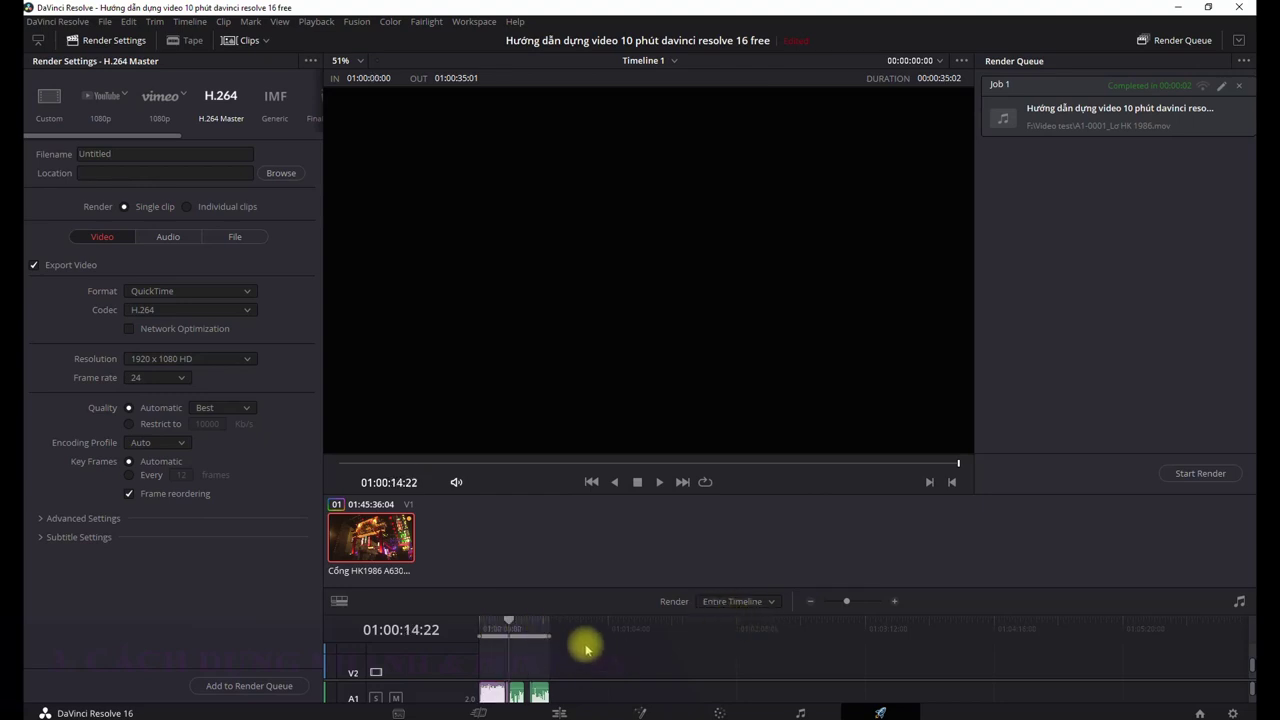
- Add the job to the render queue saving into Videos, and start rendering
{"action": "left_click", "coordinate": [245, 686]}
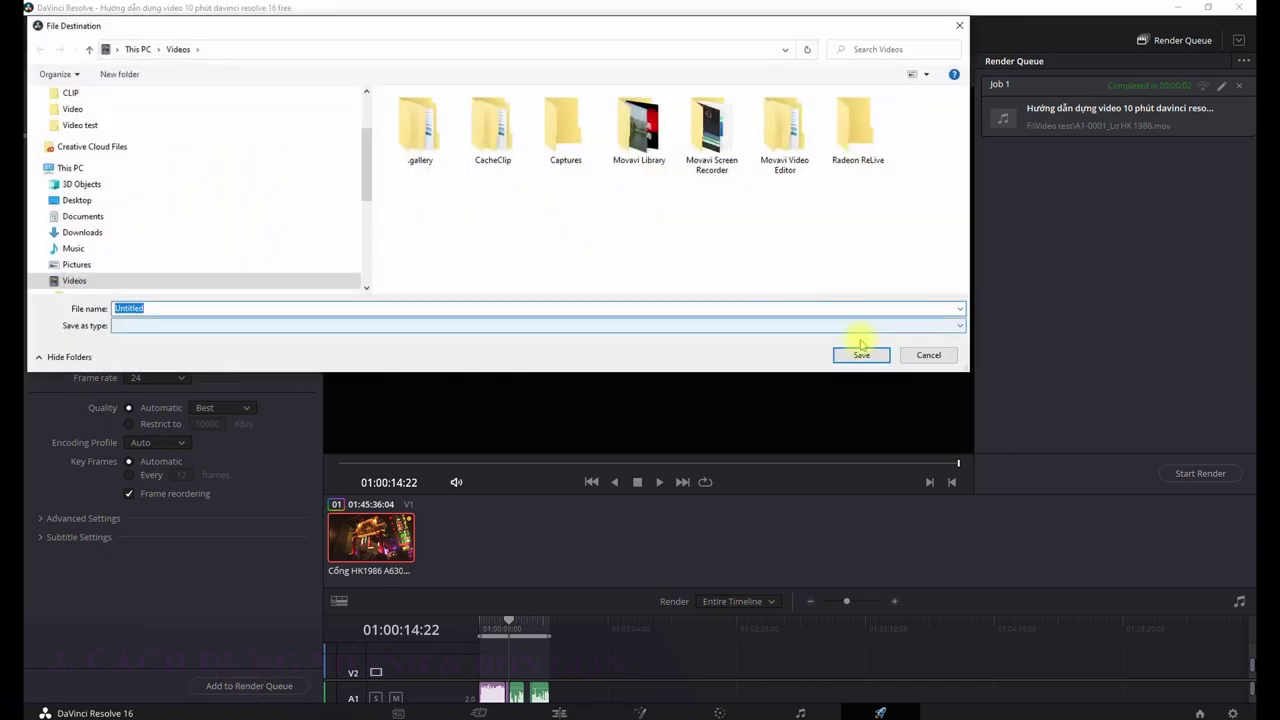
{"action": "left_click", "coordinate": [858, 354]}
{"action": "left_click", "coordinate": [1196, 478]}
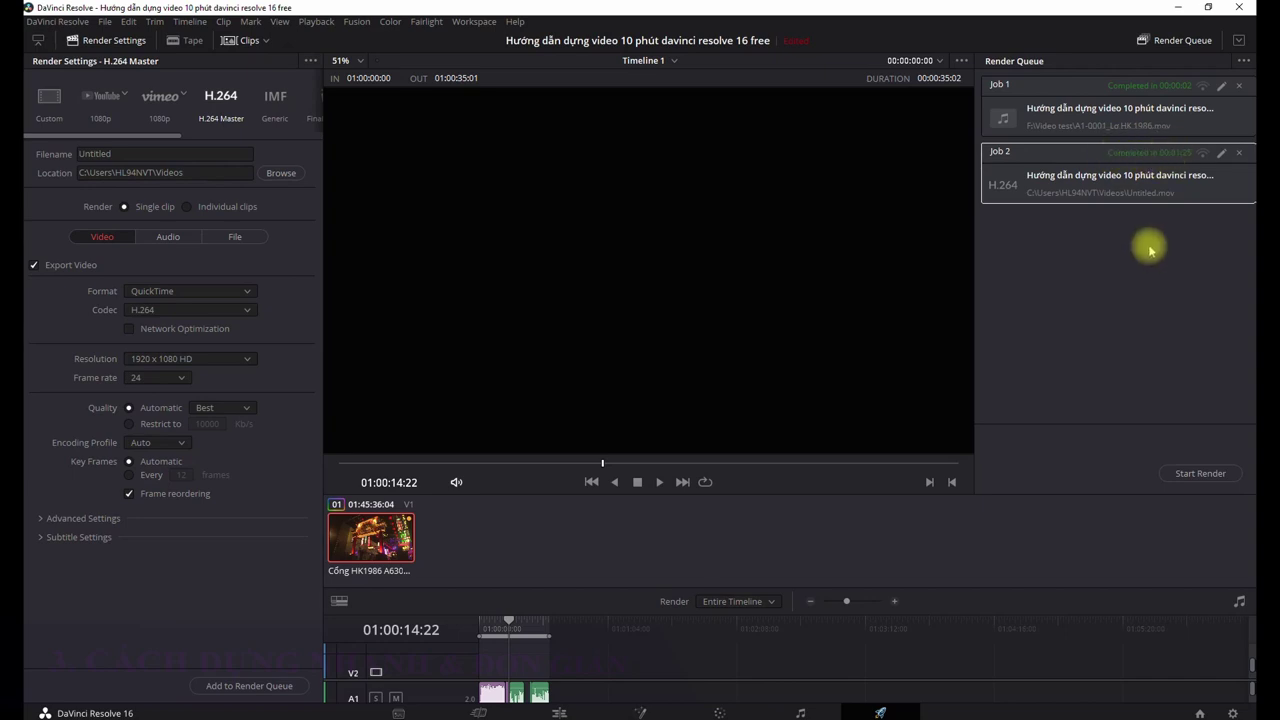
- Open the finished Job 2 file location and play the rendered Untitled.mov
{"action": "right_click", "coordinate": [1119, 189]}
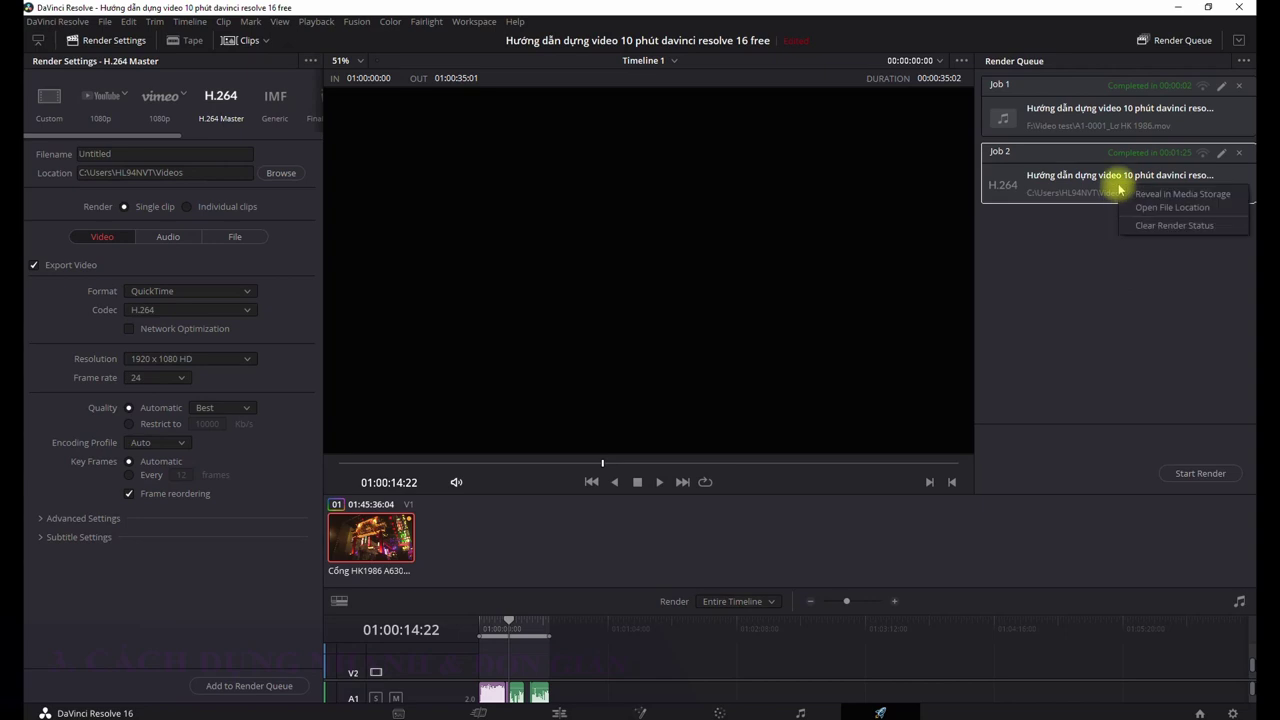
{"action": "left_click", "coordinate": [1187, 208]}
{"action": "left_click", "coordinate": [958, 202]}
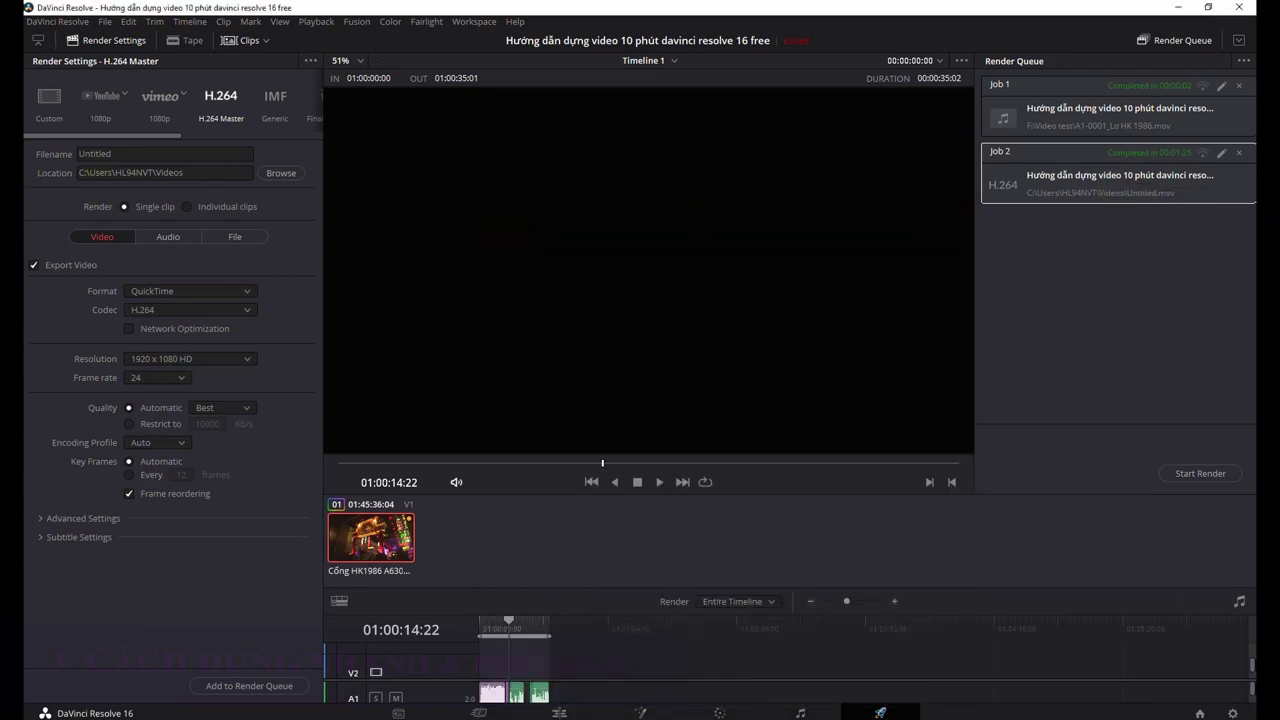
{"action": "double_click", "coordinate": [791, 623]}
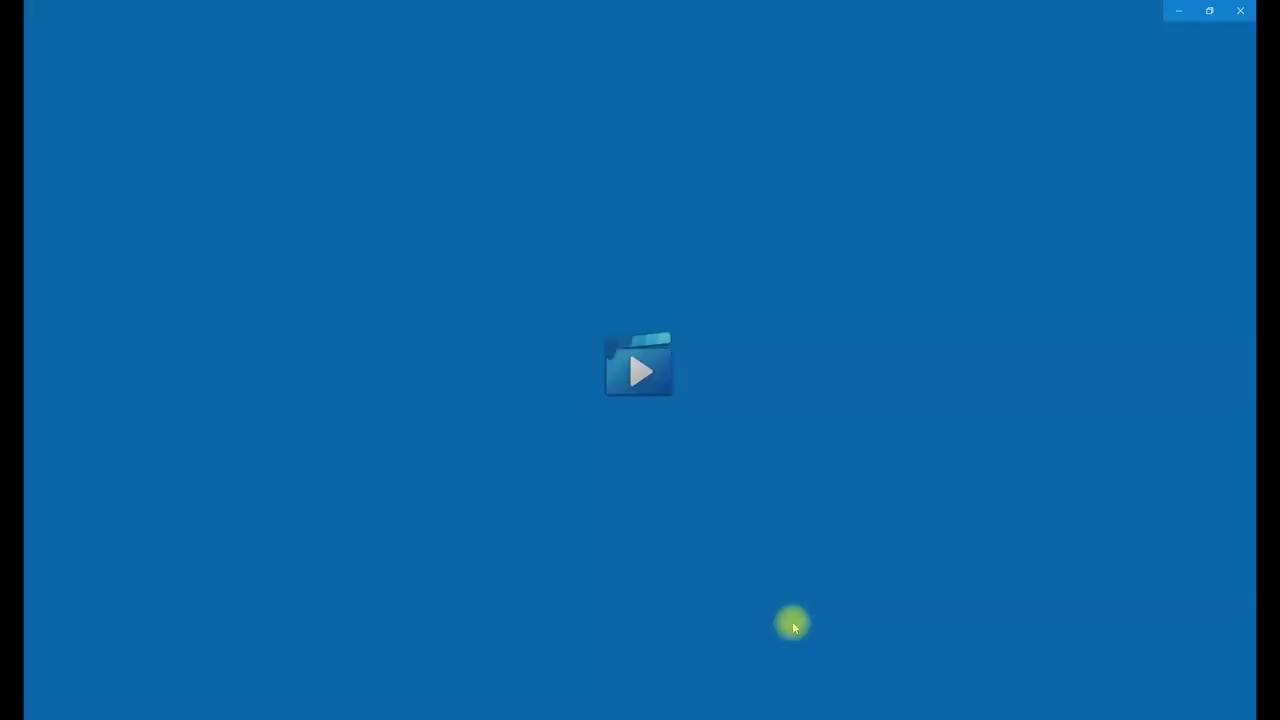